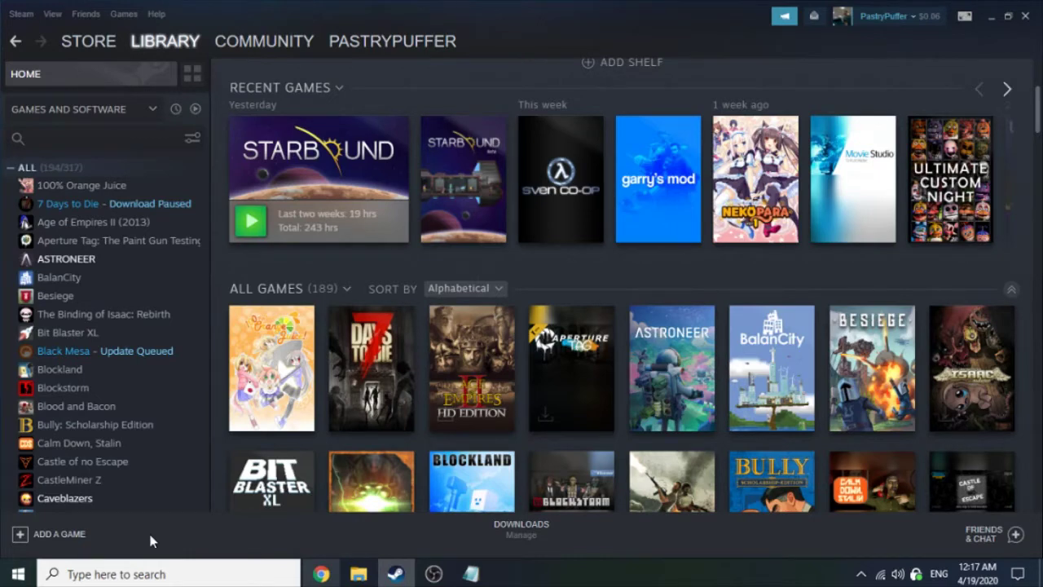
# Open Starbound's library page (243 hours, 29/51 achievements) from the Recent Games shelf.
pyautogui.click(368, 152)
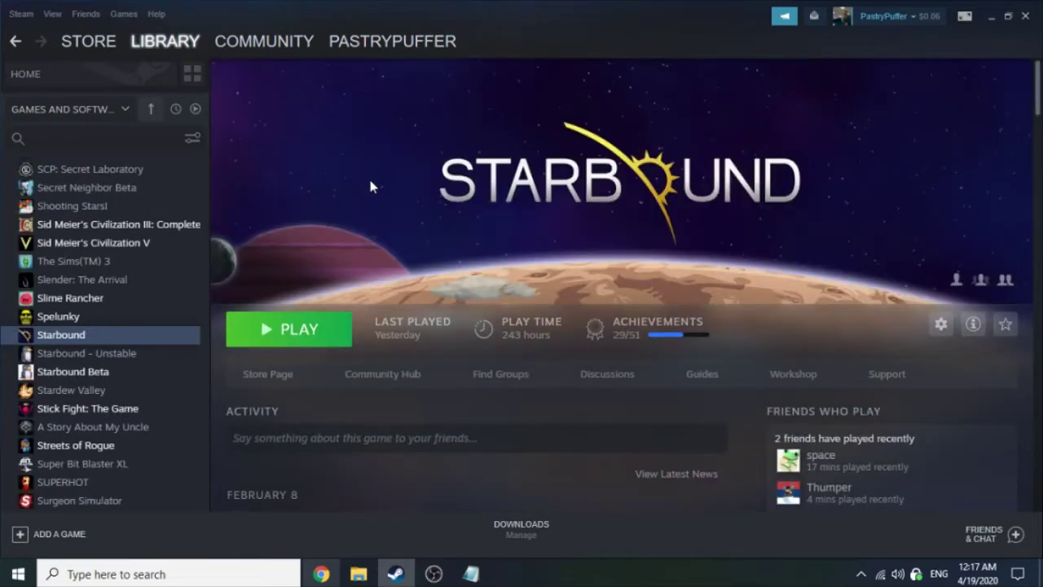
pyautogui.click(370, 574)
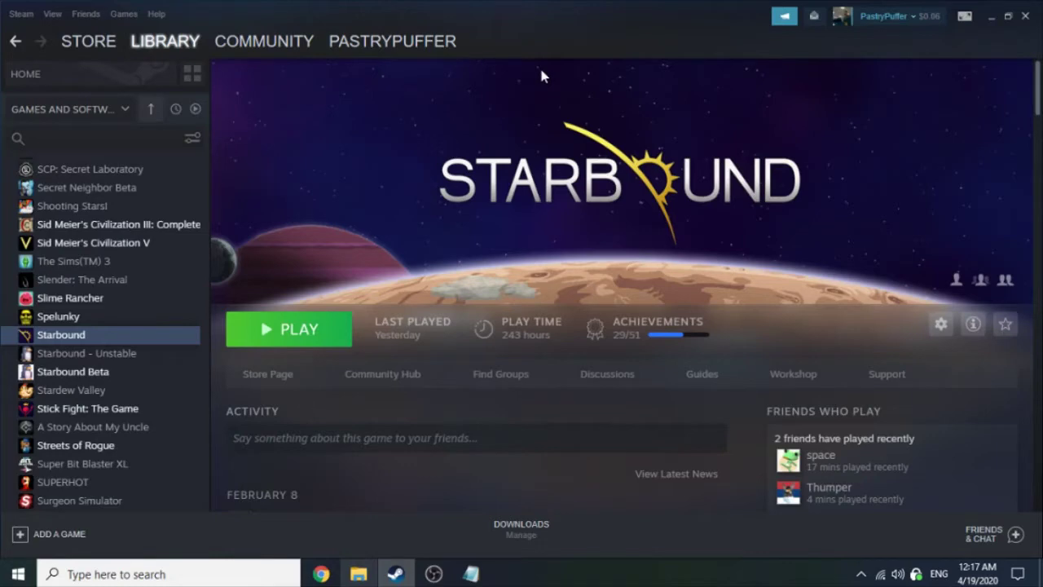
# Bring the browser forward on the SteamDB tab and clear its search box.
pyautogui.click(321, 574)
pyautogui.click(264, 9)
pyautogui.click(489, 12)
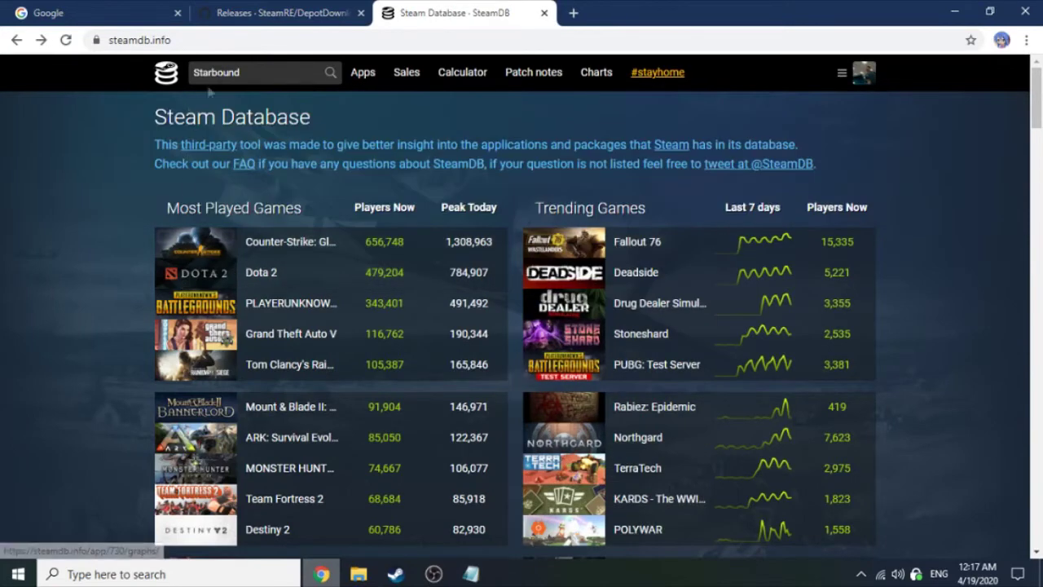
pyautogui.press('s')
pyautogui.press('BackSpace')
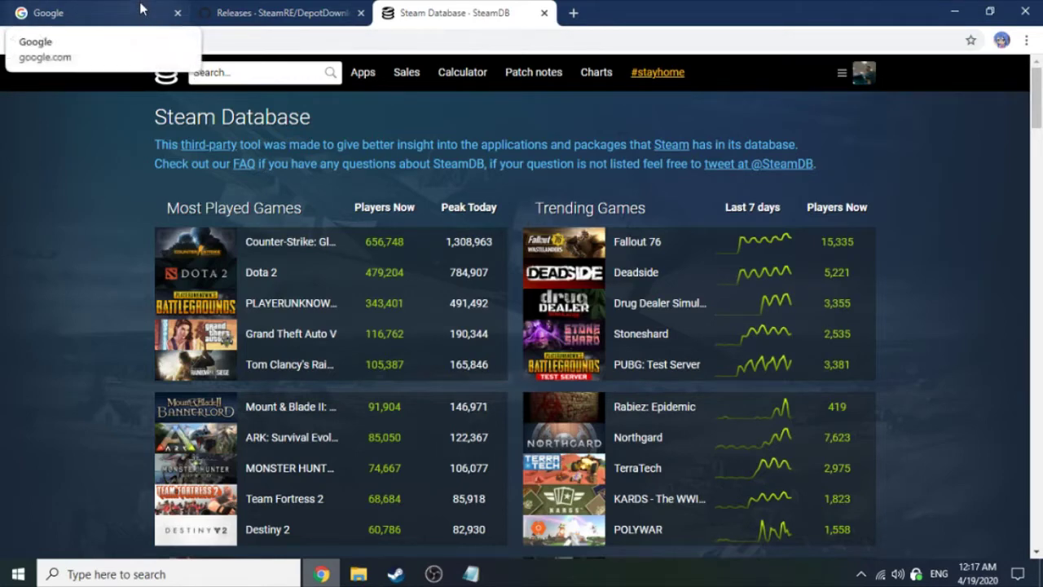
# Search SteamDB for 'Starbound'.
pyautogui.click(141, 9)
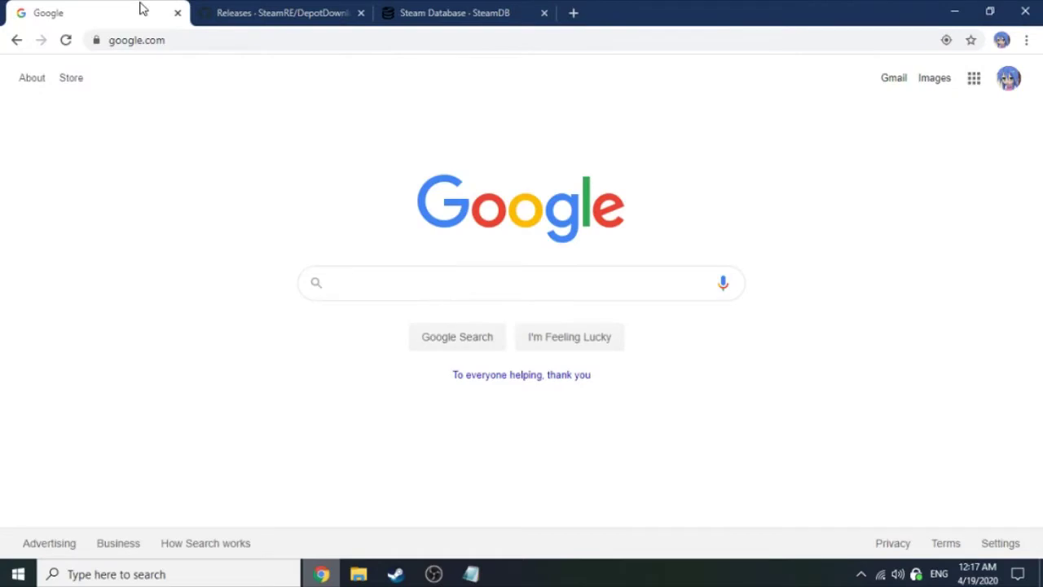
pyautogui.click(438, 12)
pyautogui.click(285, 72)
pyautogui.write('Starbound')
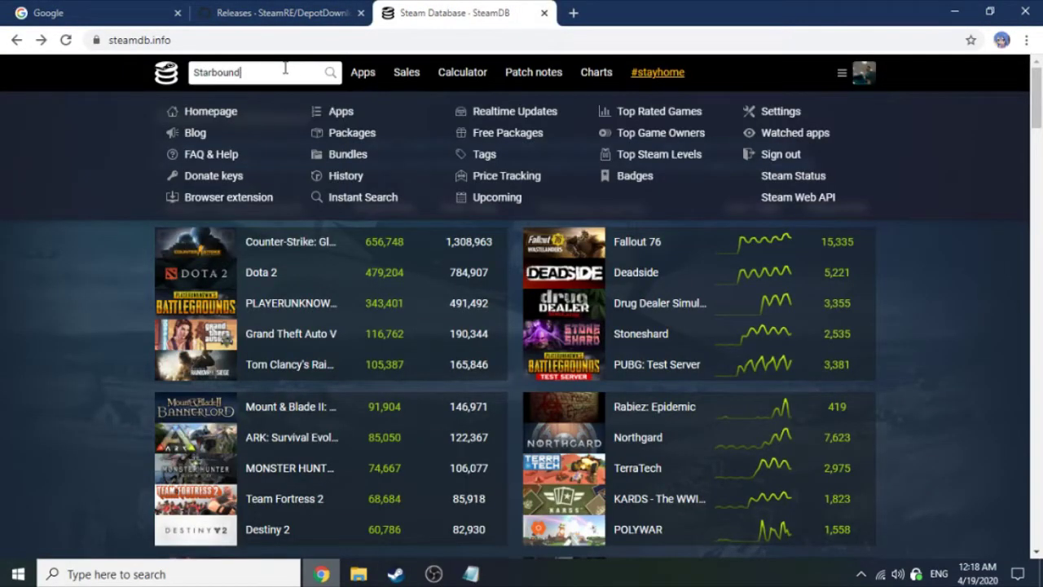
pyautogui.press('Return')
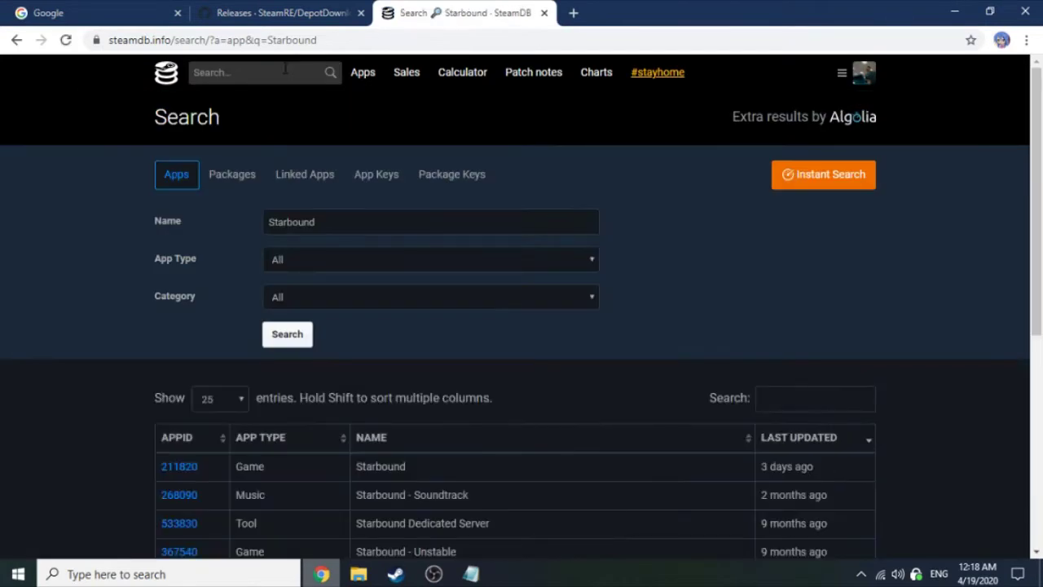
# Open the Starbound app page, App ID 211820, from the search results.
pyautogui.scroll(-1, 259, 433)
pyautogui.moveTo(192, 396)
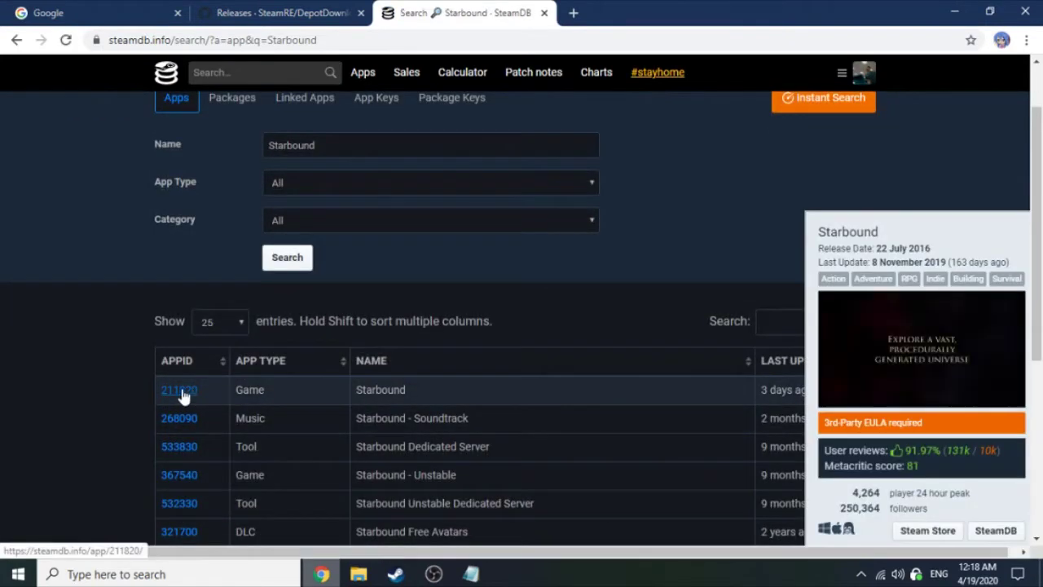
pyautogui.scroll(-1, 273, 391)
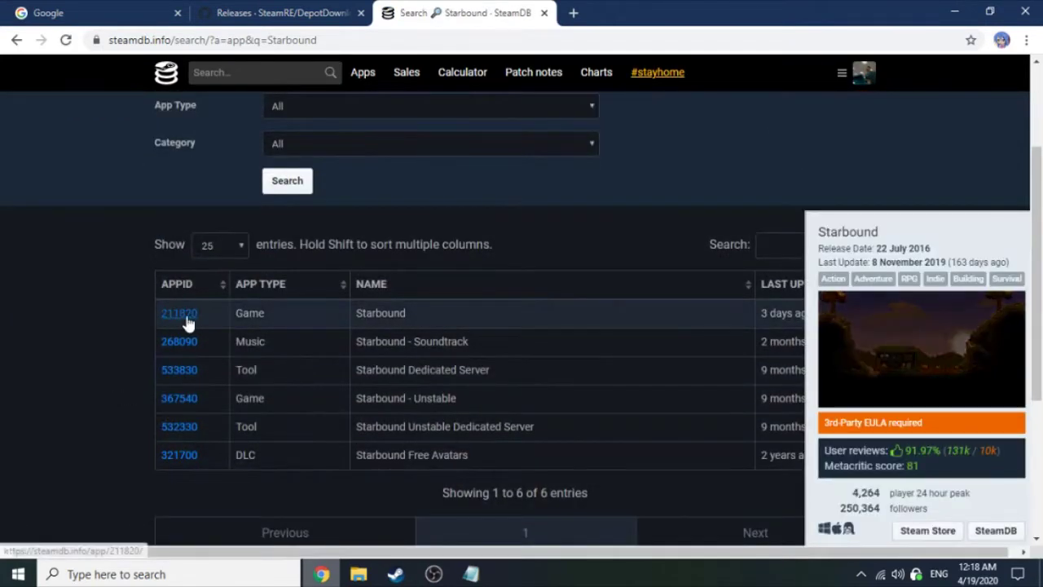
pyautogui.click(187, 319)
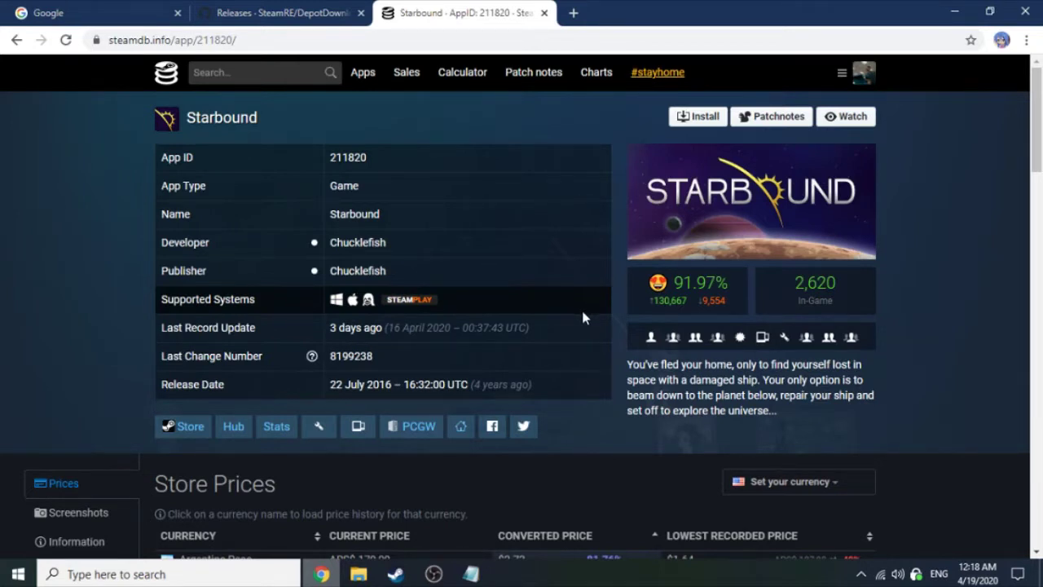
# Open the Starbound Wiki Version history page in a new tab via a 'version hist' search.
pyautogui.hotkey('ctrl', 't')
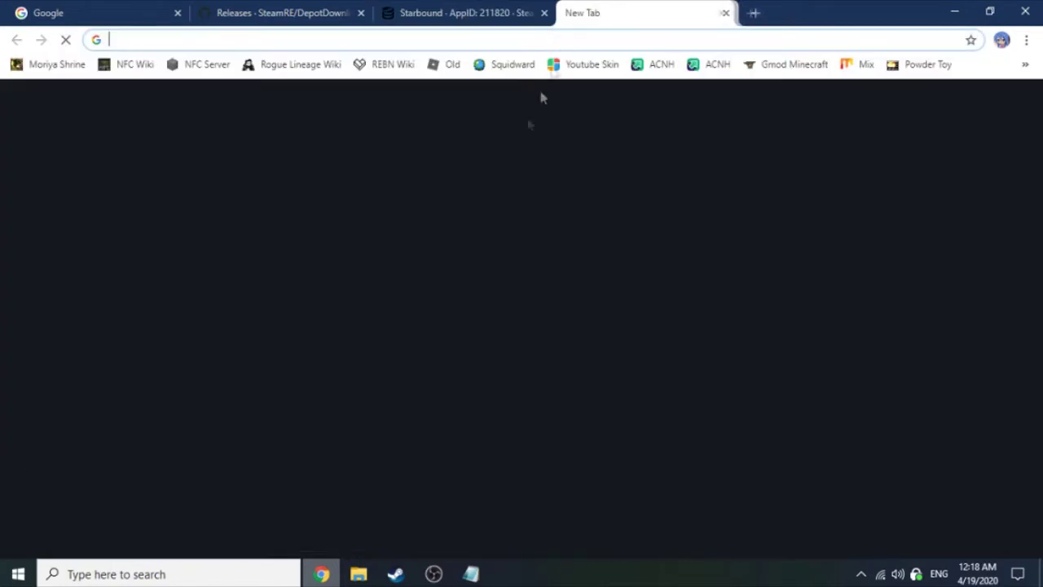
pyautogui.write('version hist')
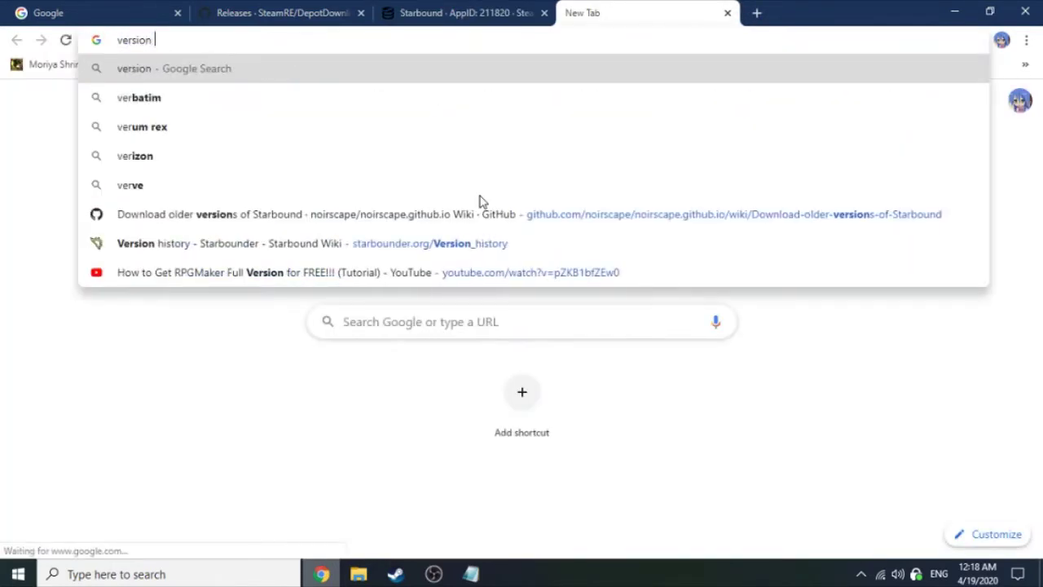
pyautogui.click(453, 218)
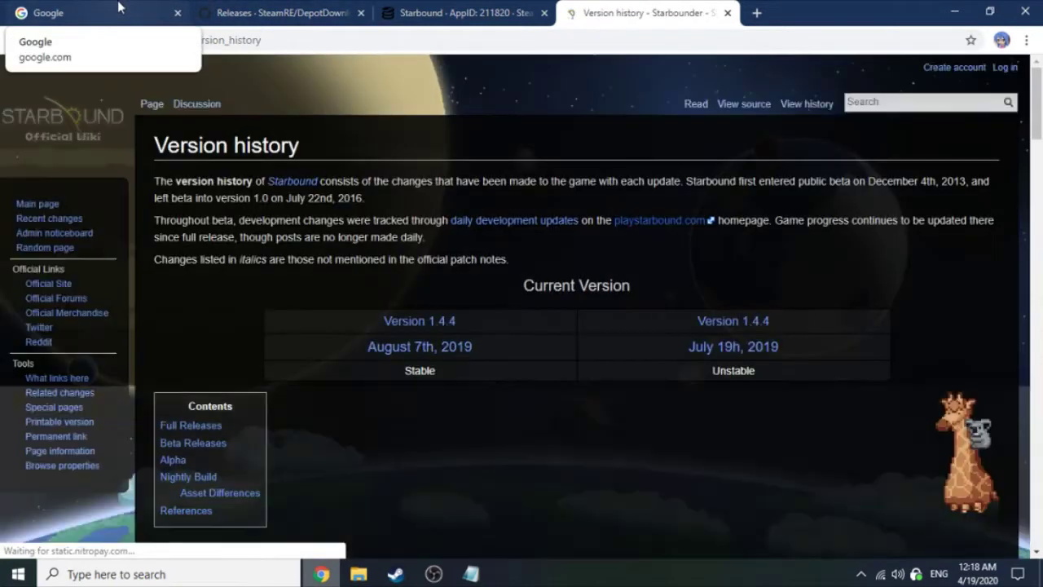
# Find the Furious Koala row (January 26, 2014), then return to SteamDB's Starbound page.
pyautogui.scroll(-4, 314, 275)
pyautogui.scroll(-20, 314, 276)
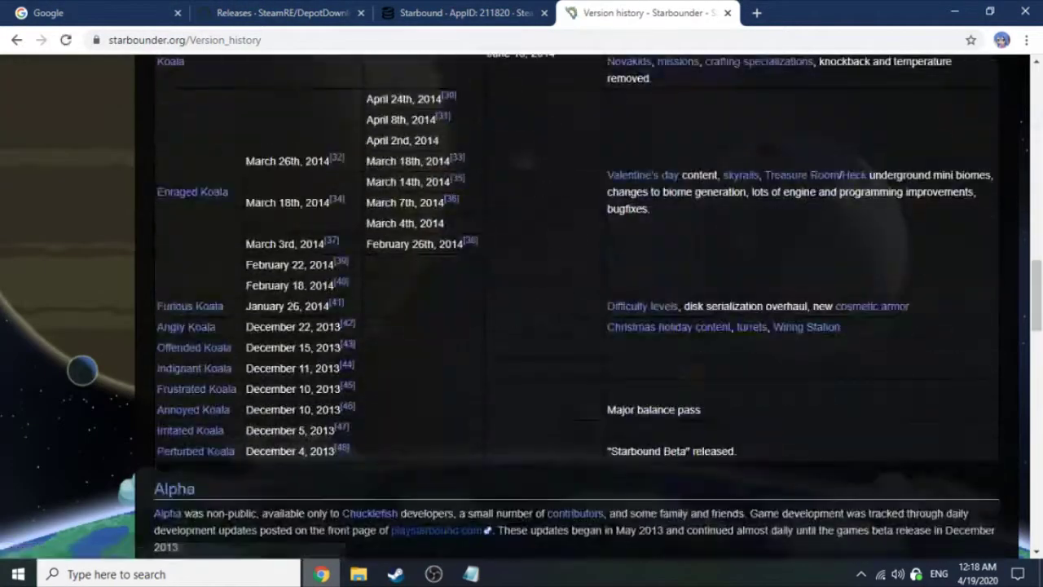
pyautogui.scroll(5, 303, 318)
pyautogui.scroll(4, 302, 318)
pyautogui.scroll(-4, 244, 358)
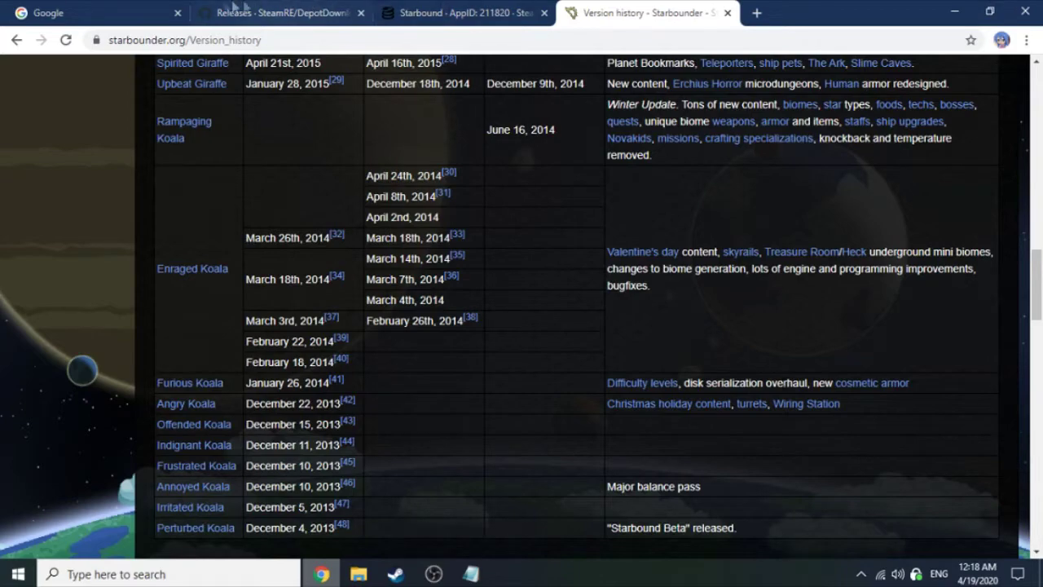
pyautogui.click(155, 9)
pyautogui.click(409, 10)
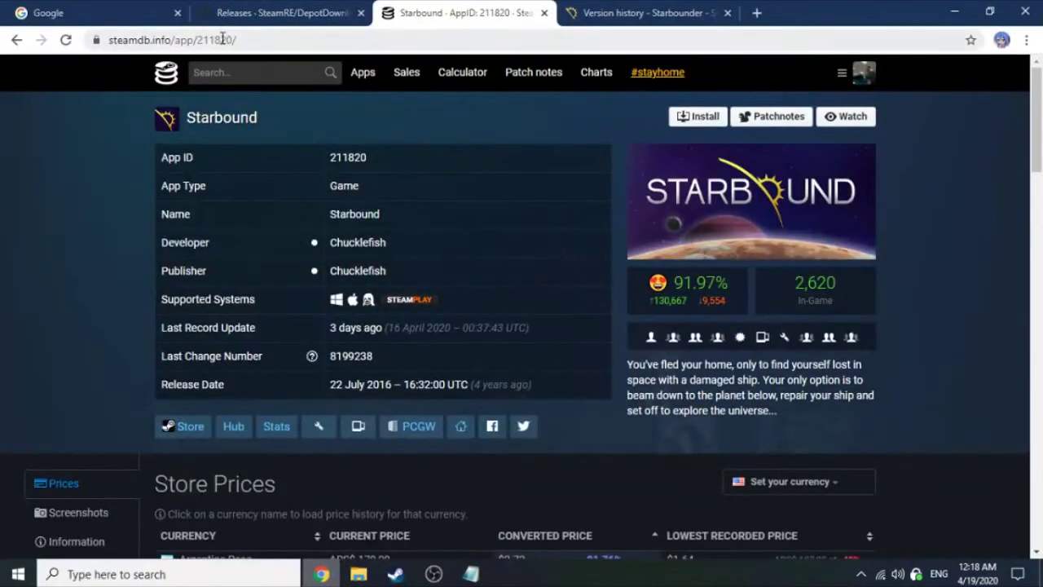
pyautogui.doubleClick(233, 40)
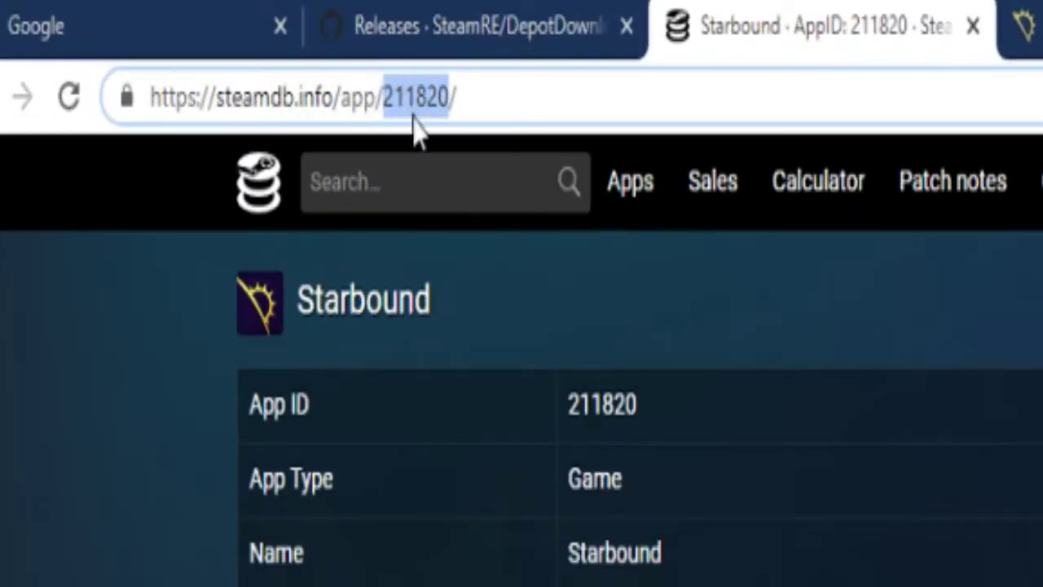
pyautogui.click(249, 9)
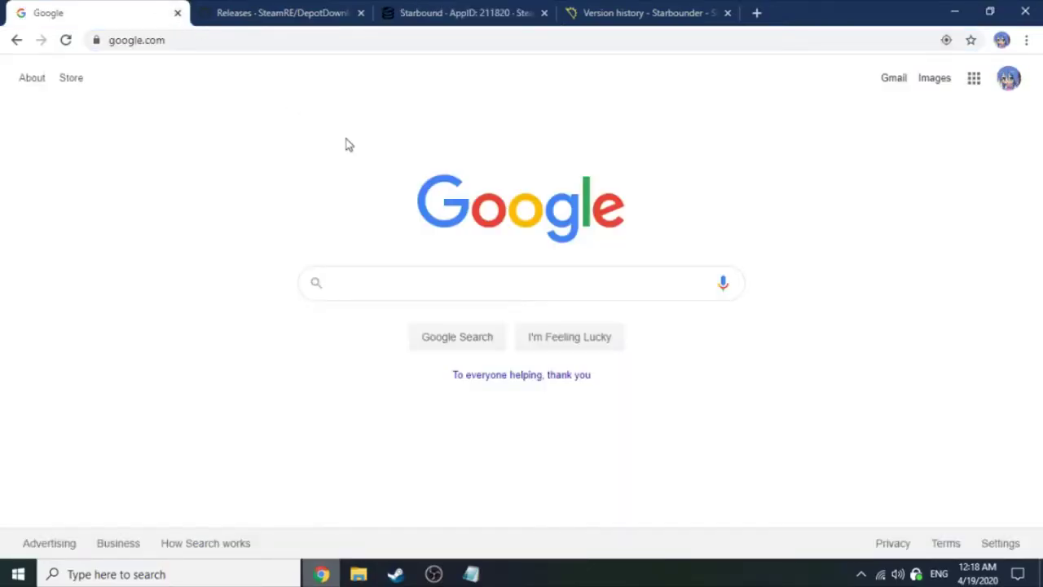
pyautogui.hotkey('ctrl', '3')
pyautogui.scroll(-3, 395, 341)
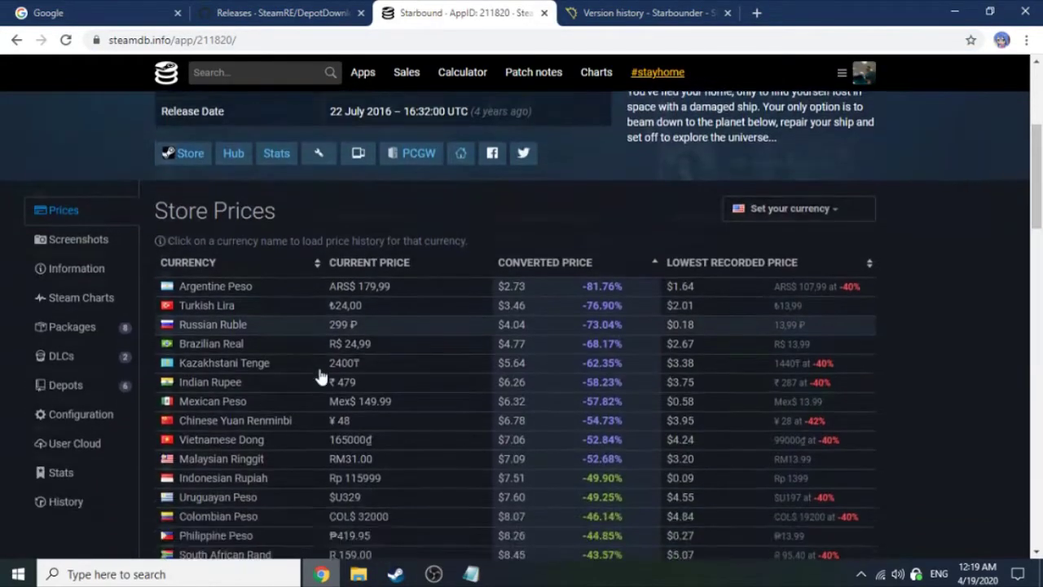
pyautogui.scroll(-1, 322, 376)
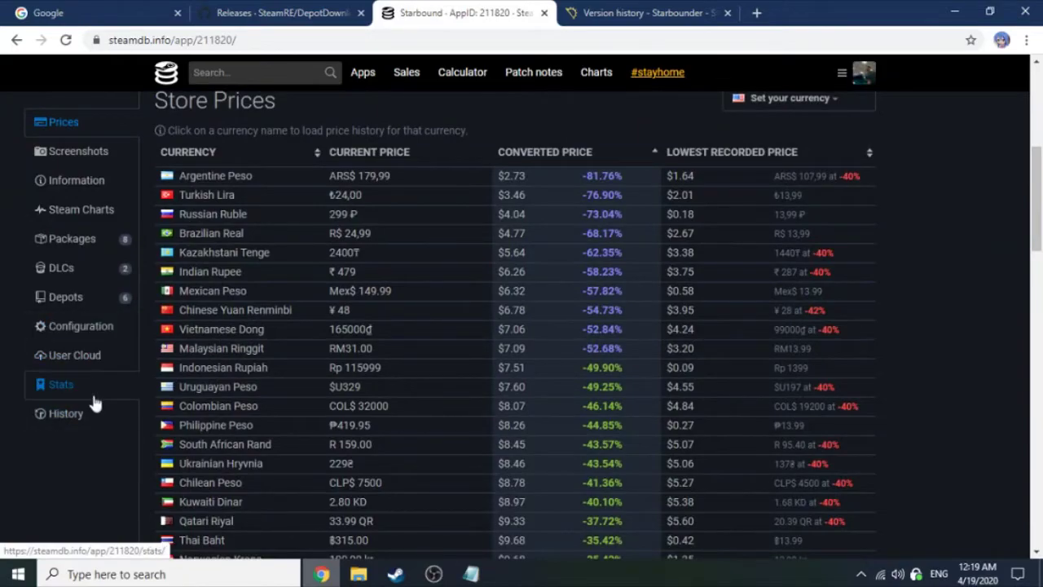
pyautogui.scroll(-5, 89, 401)
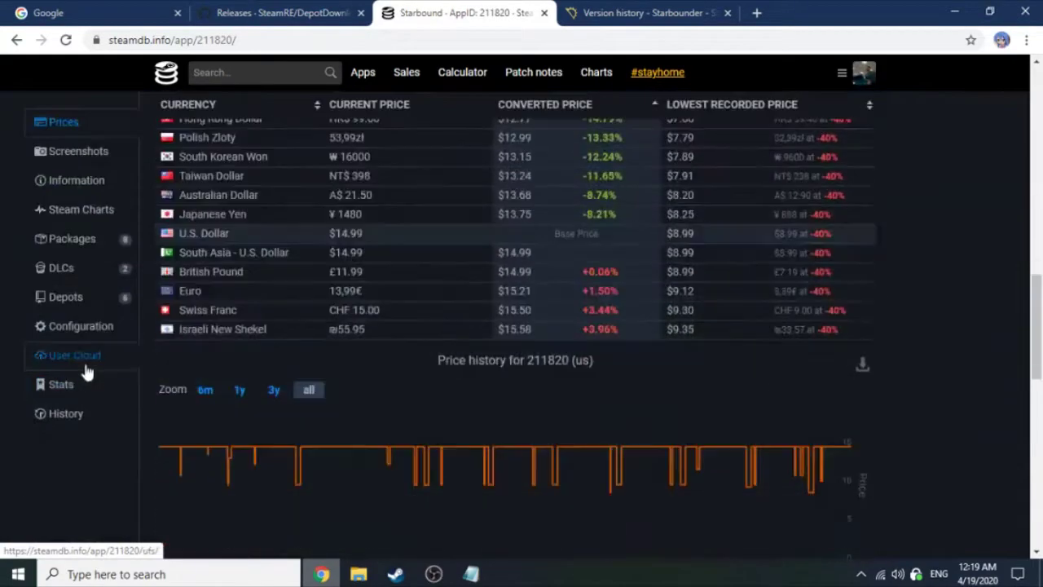
pyautogui.scroll(10, 87, 370)
pyautogui.scroll(-4, 121, 332)
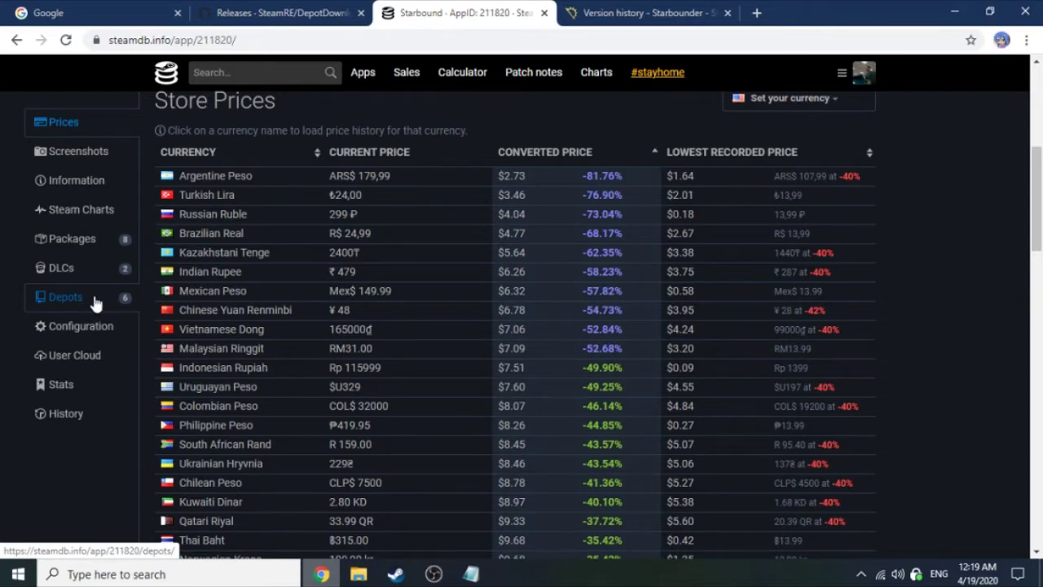
pyautogui.click(82, 417)
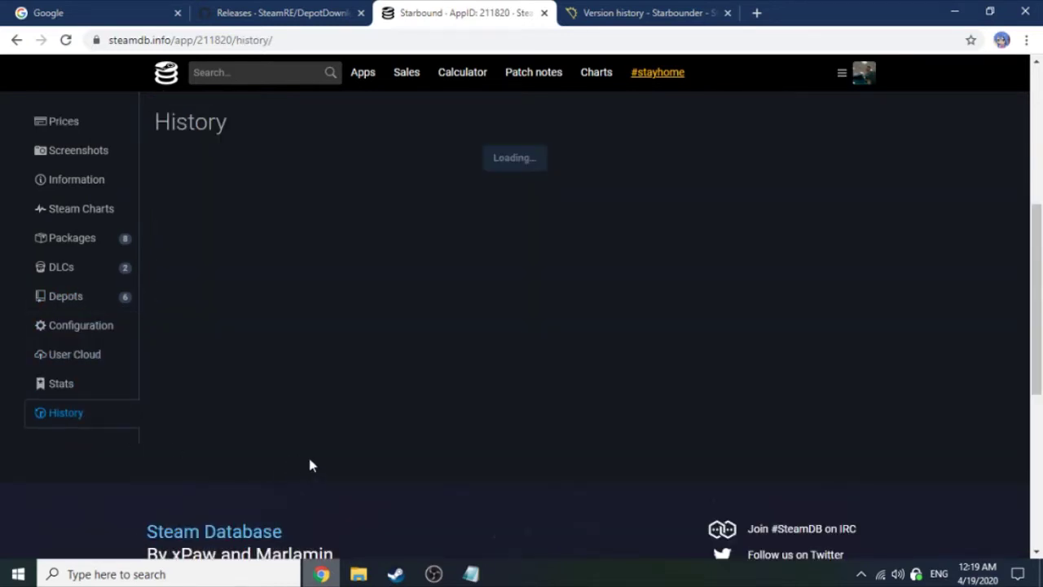
# Load older Starbound changelists back to January 2014, reaching #383832 (build 175435 to 176607).
pyautogui.scroll(-5, 308, 464)
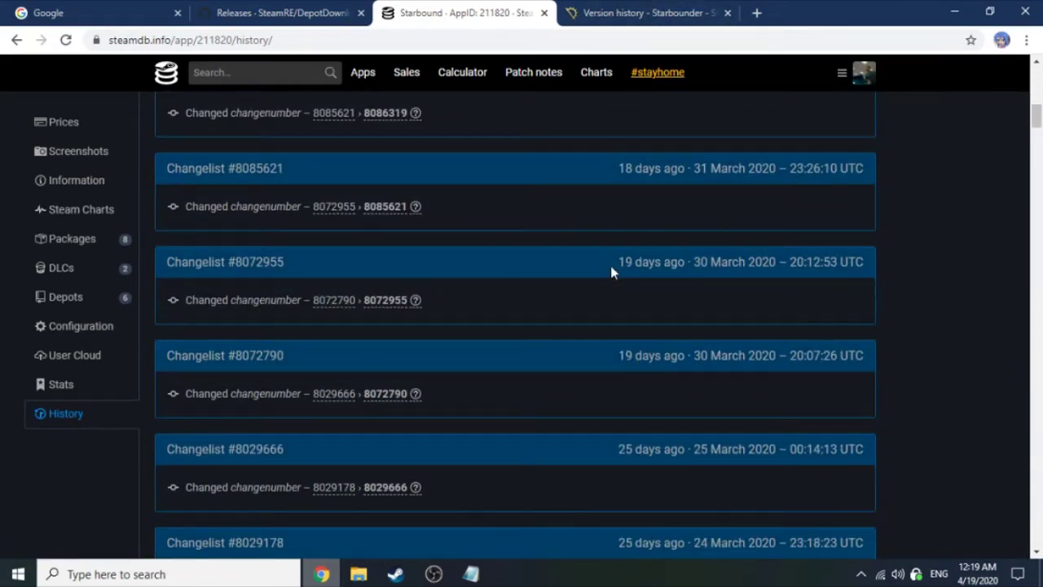
pyautogui.scroll(-4, 611, 266)
pyautogui.scroll(-4, 698, 232)
pyautogui.scroll(-20, 701, 236)
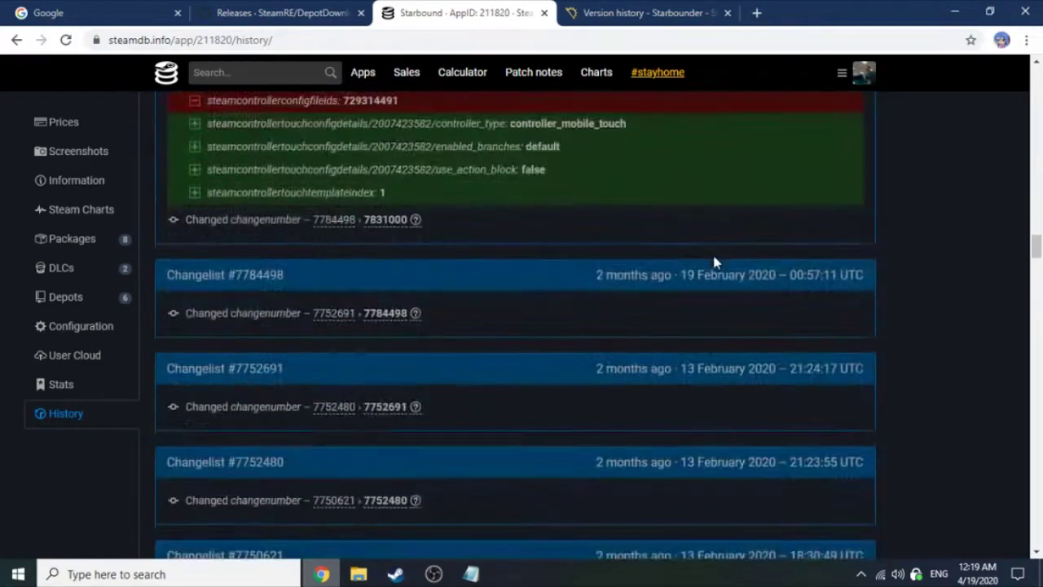
pyautogui.scroll(-20, 713, 262)
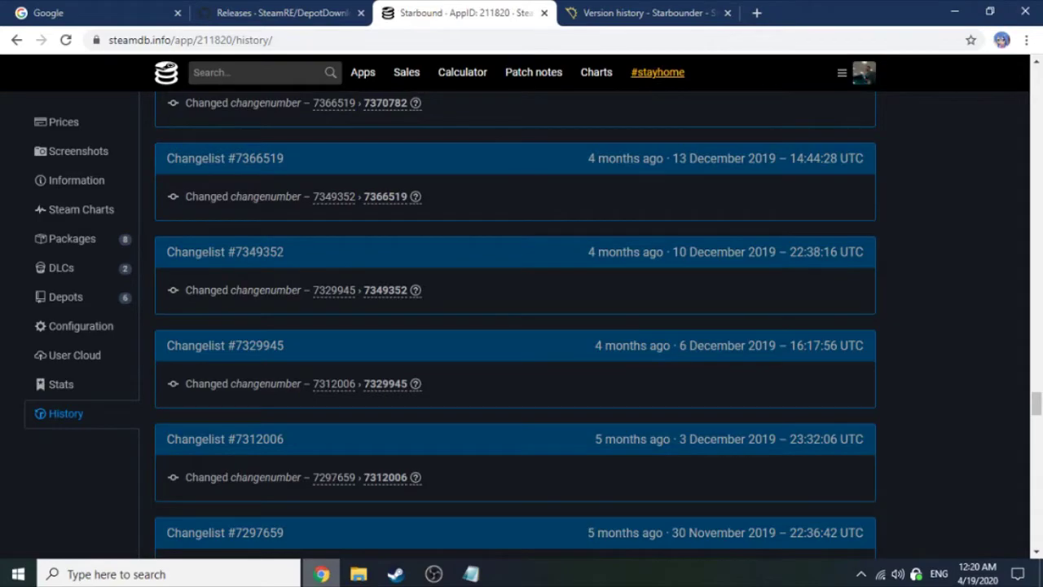
pyautogui.scroll(-15, 754, 357)
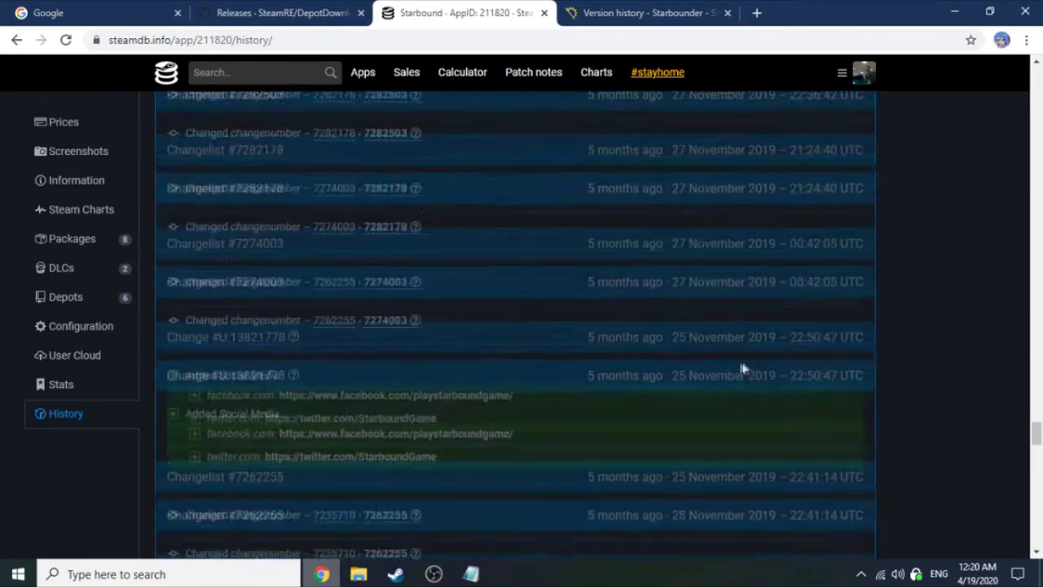
pyautogui.scroll(-20, 468, 375)
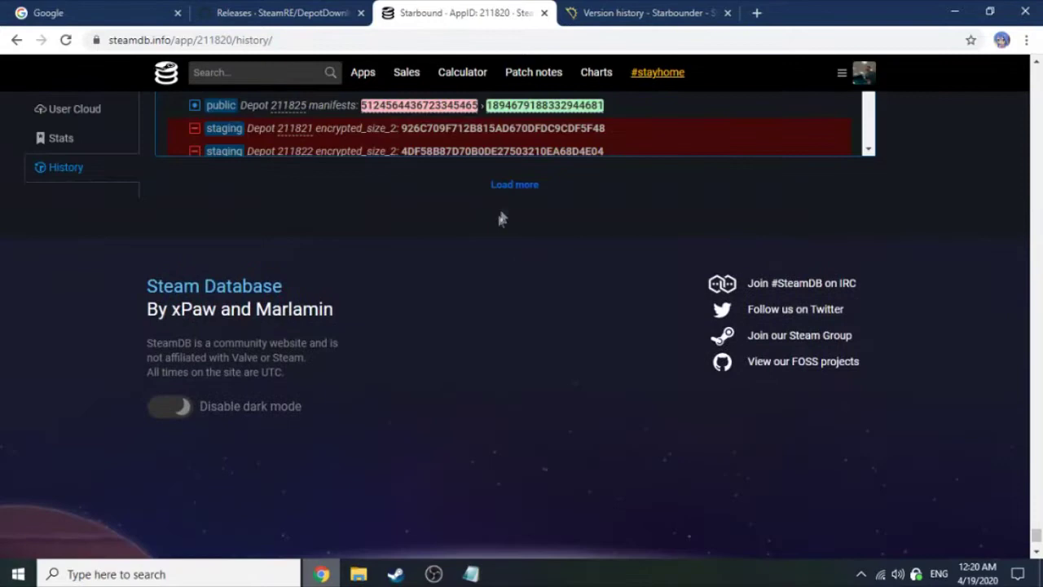
pyautogui.click(514, 184)
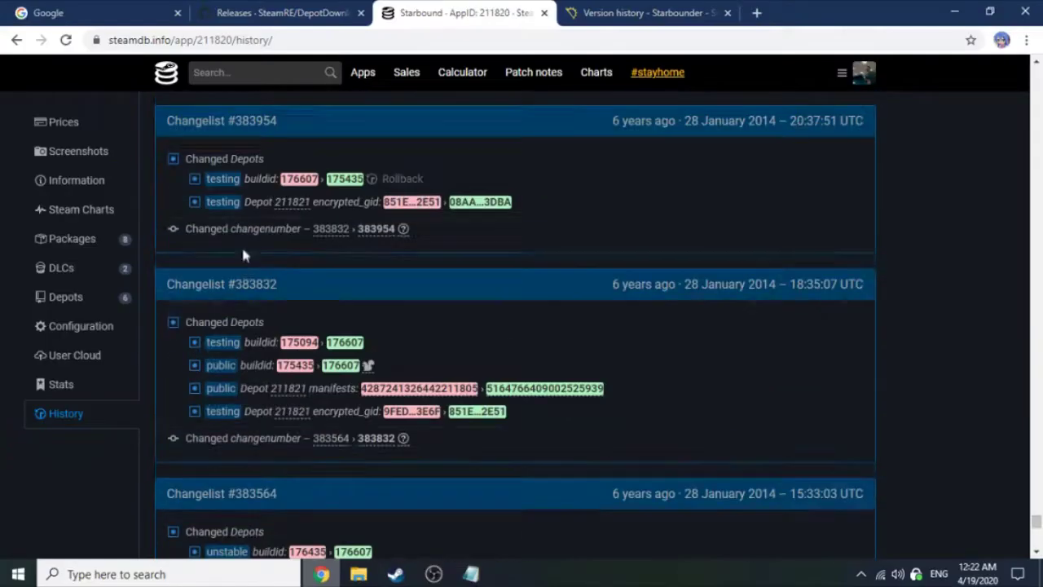
# Locate changelist #383832 in the SteamDB history and inspect its manifests entry.
pyautogui.scroll(2, 127, 144)
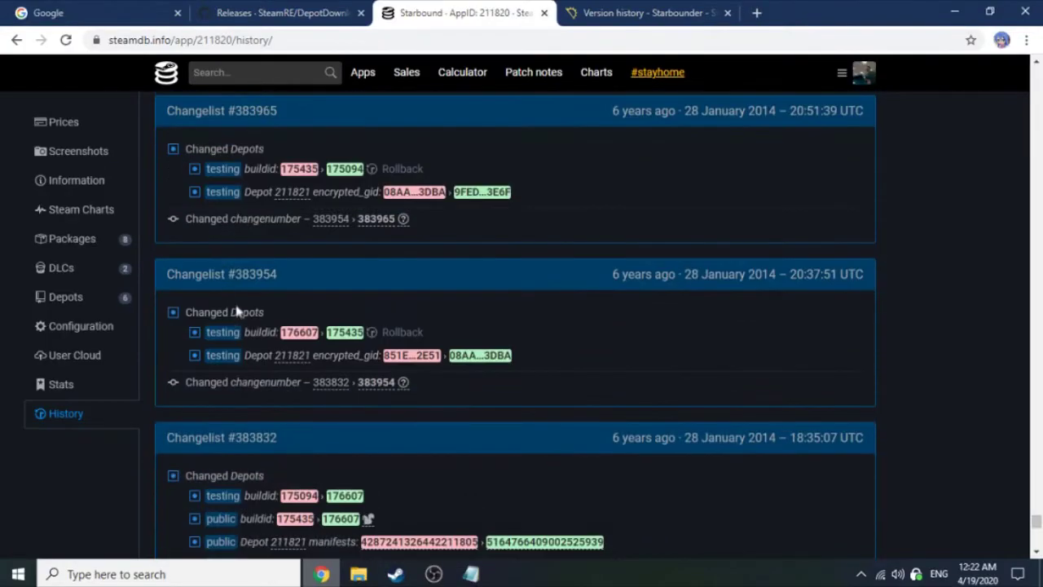
pyautogui.scroll(2, 235, 293)
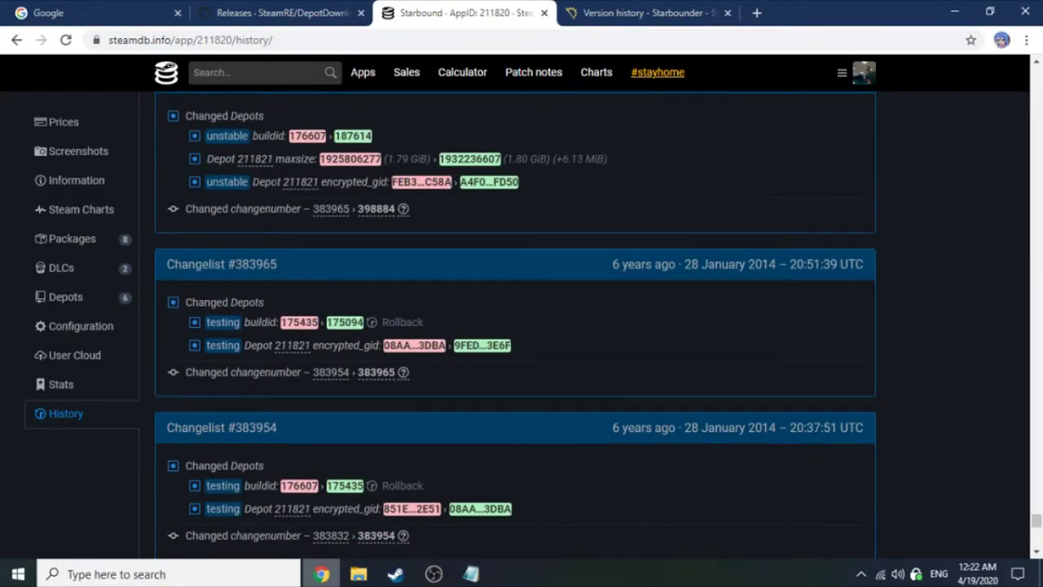
pyautogui.scroll(3, 220, 342)
pyautogui.scroll(-3, 220, 343)
pyautogui.scroll(-4, 218, 308)
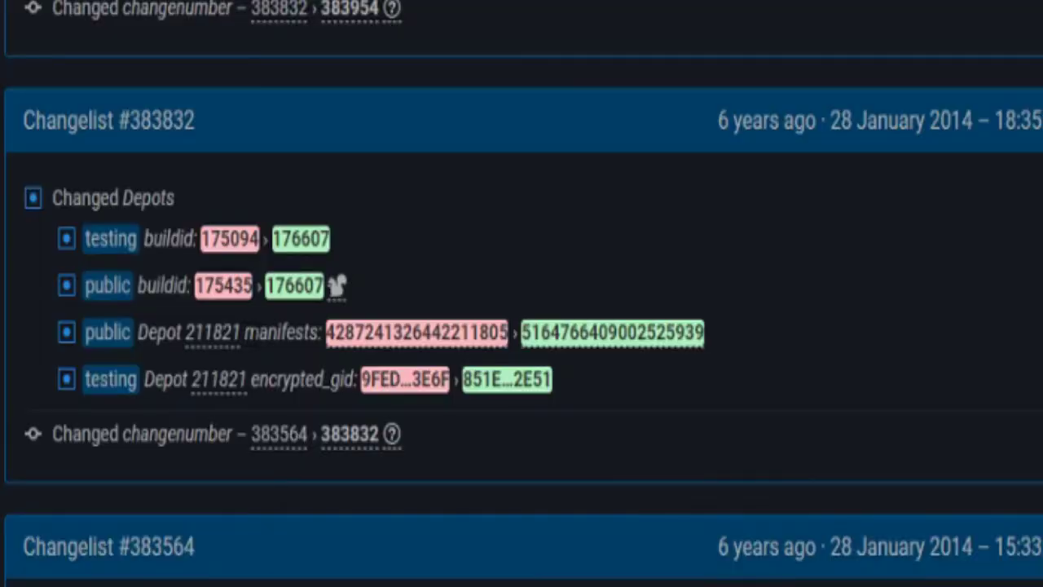
pyautogui.moveTo(246, 332); pyautogui.dragTo(318, 332)
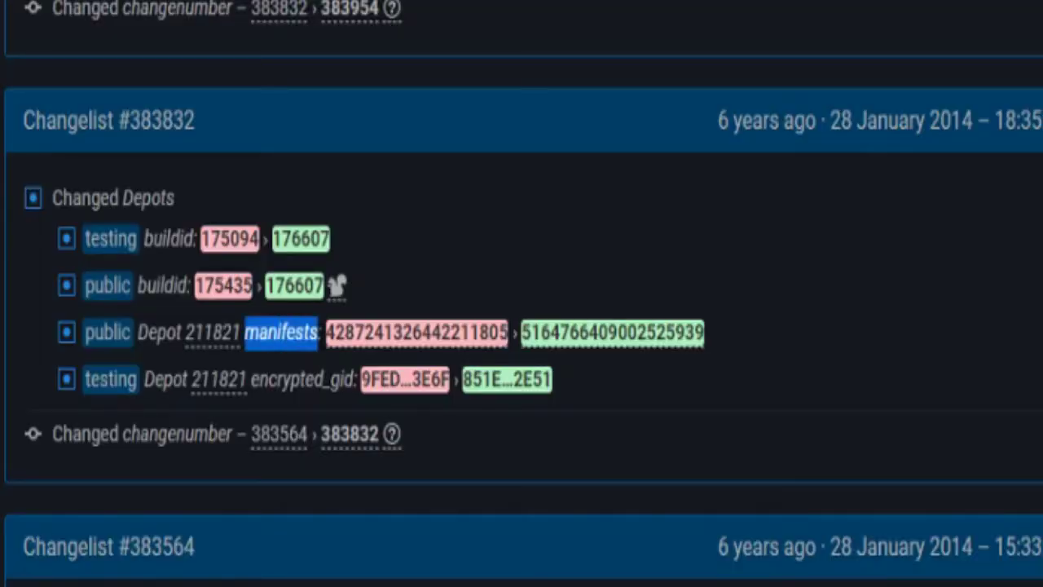
pyautogui.click(321, 334)
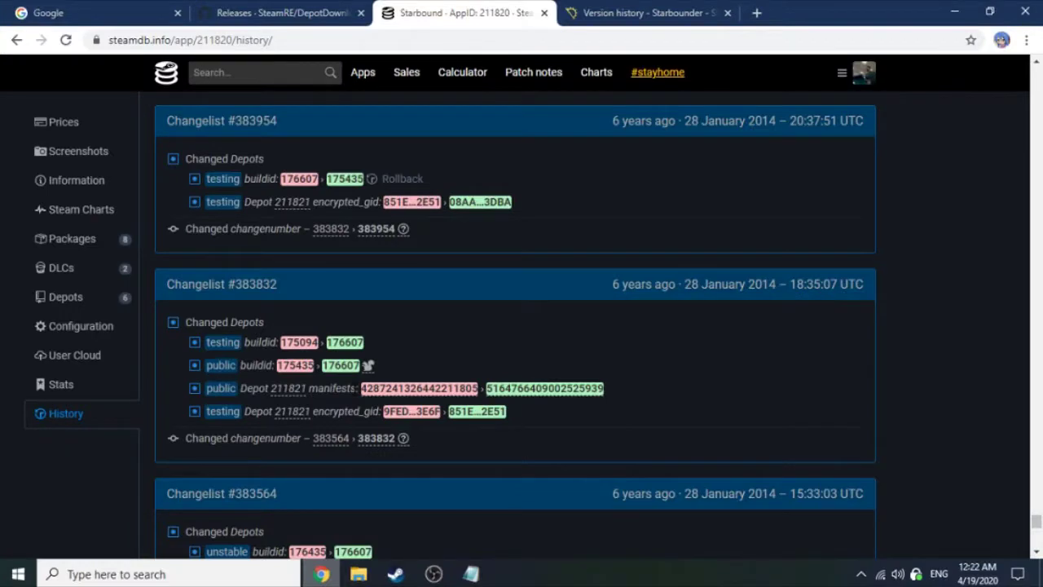
# Review the Starbounder version history page to match release dates against the changelists.
pyautogui.click(608, 10)
pyautogui.scroll(-4, 463, 363)
pyautogui.scroll(-3, 459, 337)
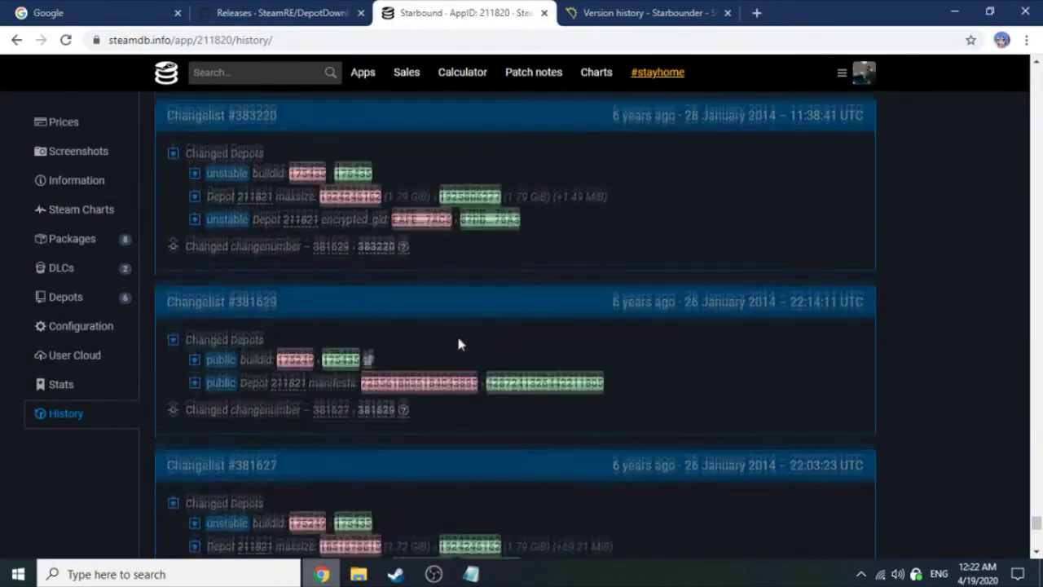
pyautogui.scroll(-15, 458, 344)
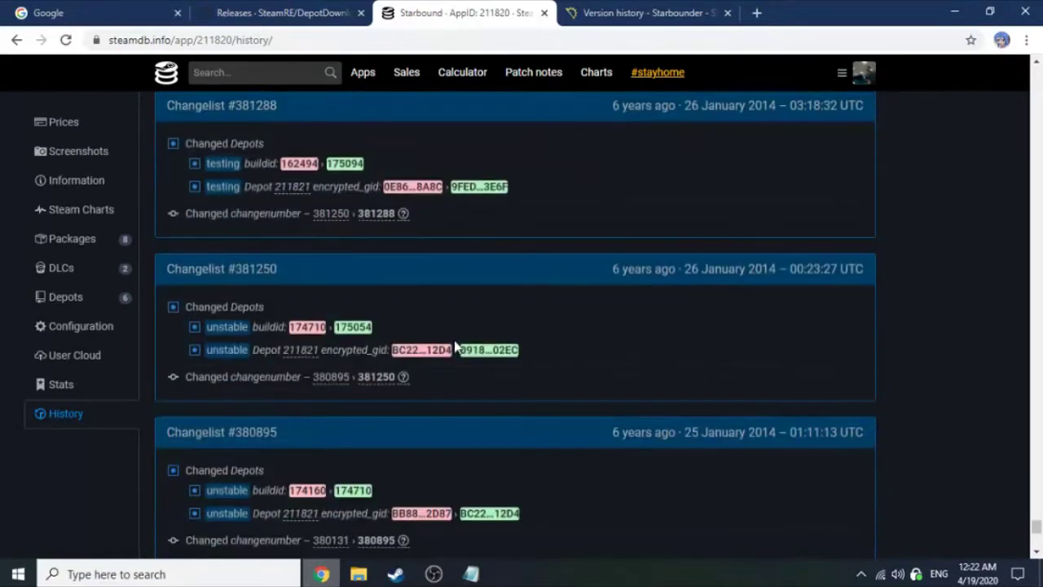
pyautogui.scroll(-7, 458, 349)
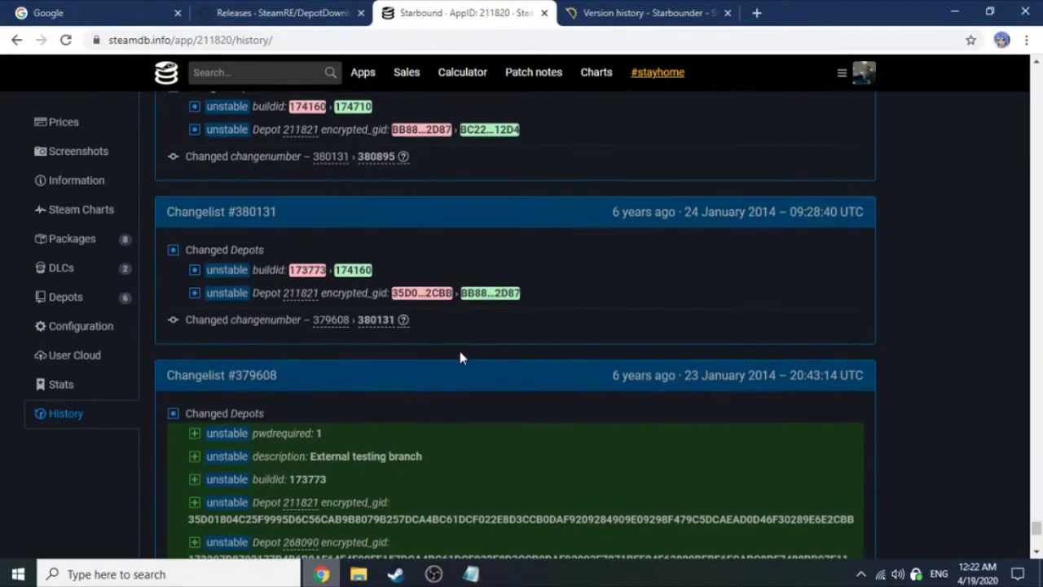
pyautogui.scroll(-3, 460, 352)
pyautogui.scroll(10, 460, 351)
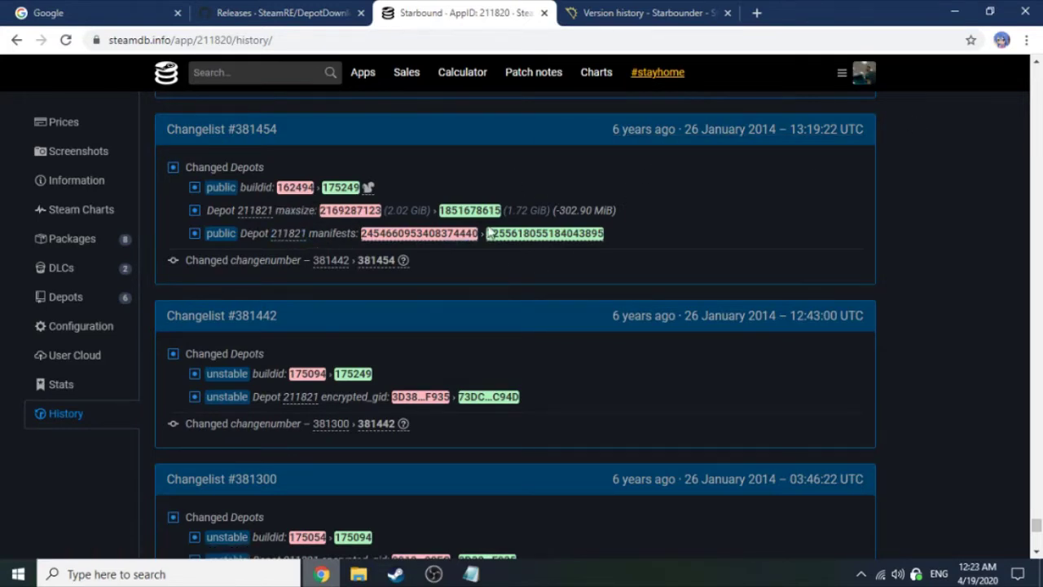
pyautogui.scroll(2, 482, 254)
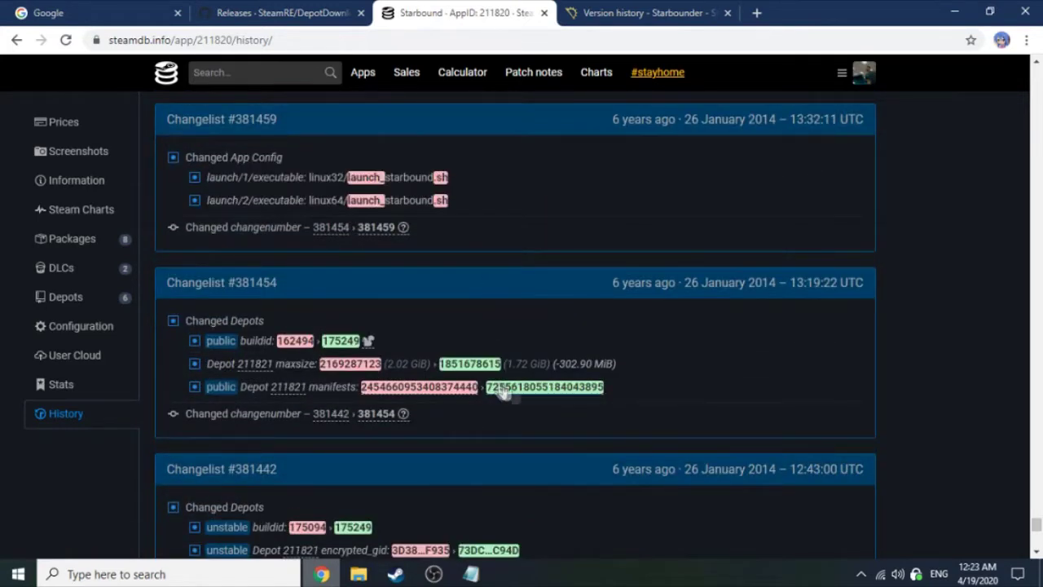
pyautogui.scroll(10, 522, 397)
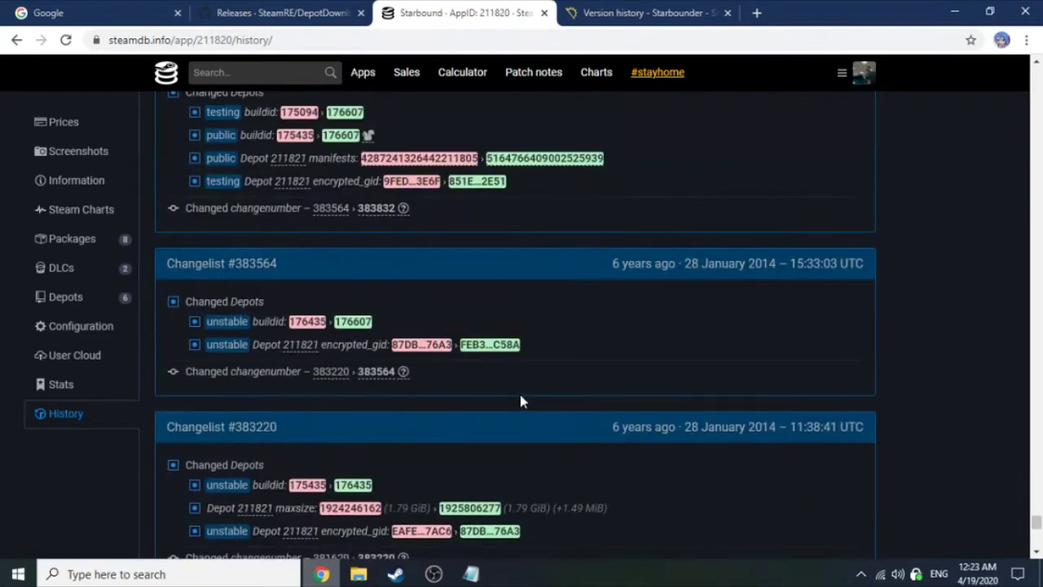
pyautogui.scroll(1, 525, 399)
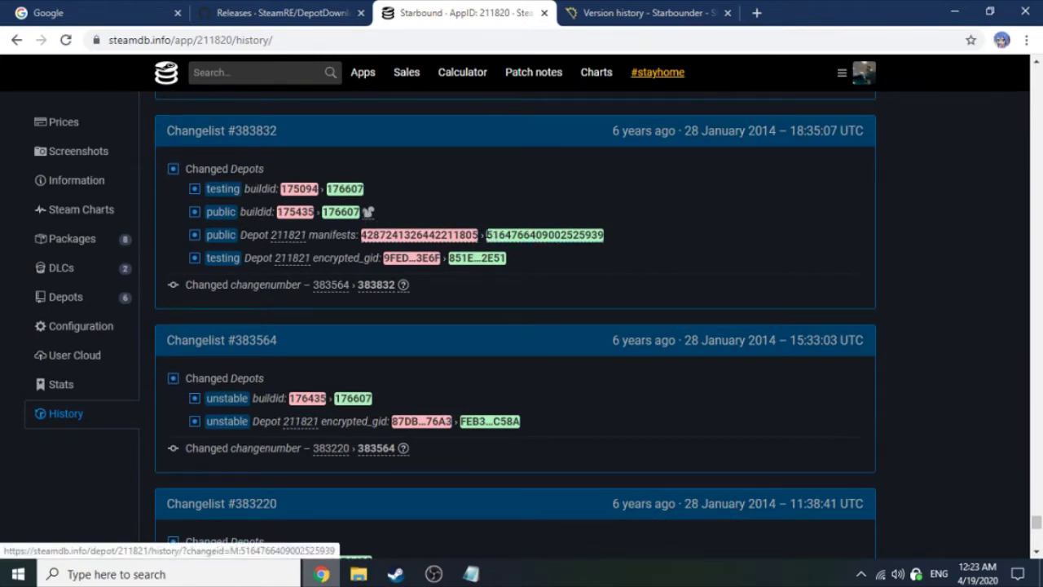
pyautogui.scroll(1, 348, 173)
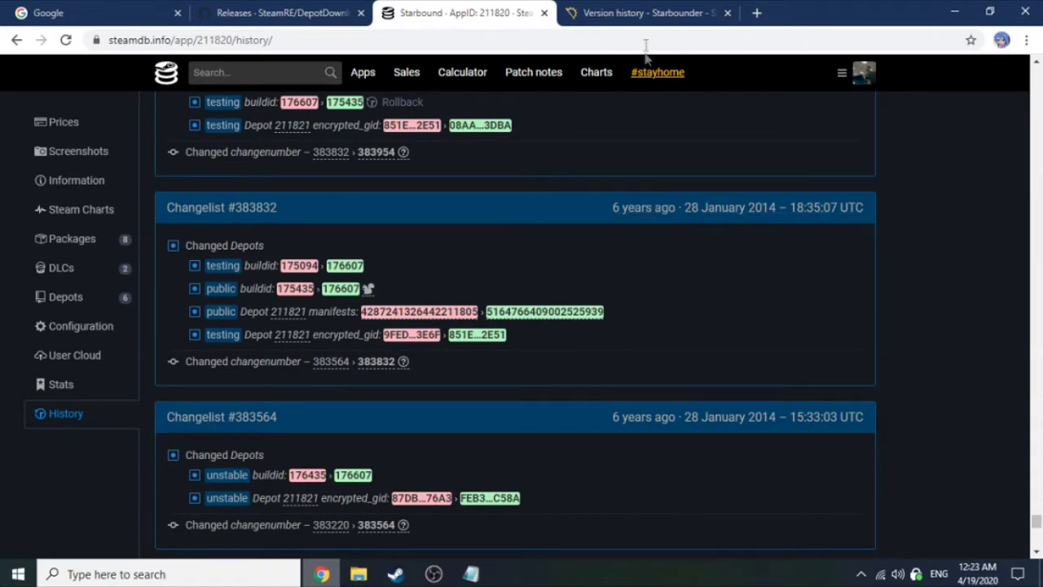
pyautogui.click(642, 15)
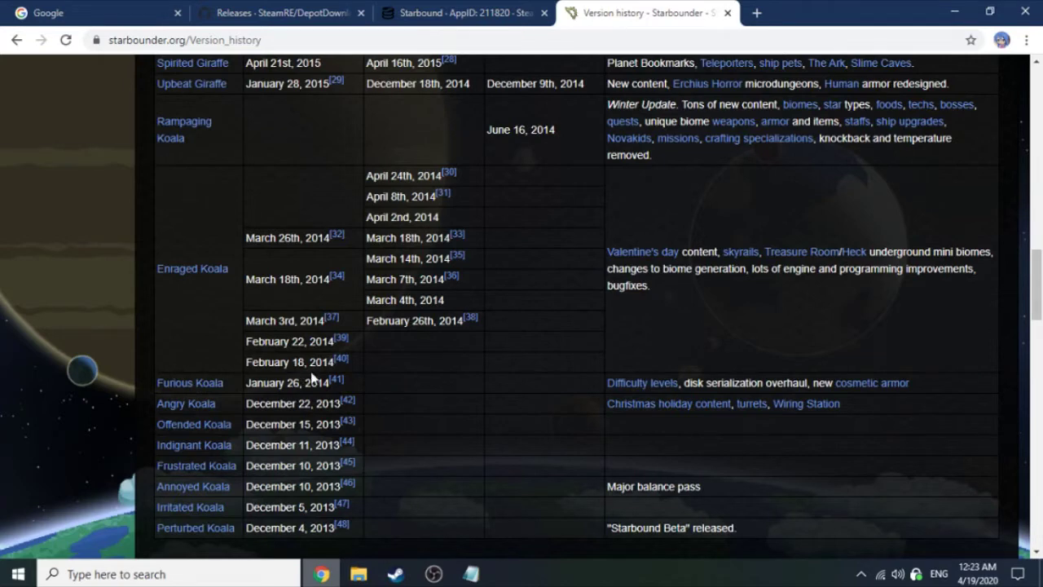
pyautogui.hotkey('ctrl', 'shift', 'Tab')
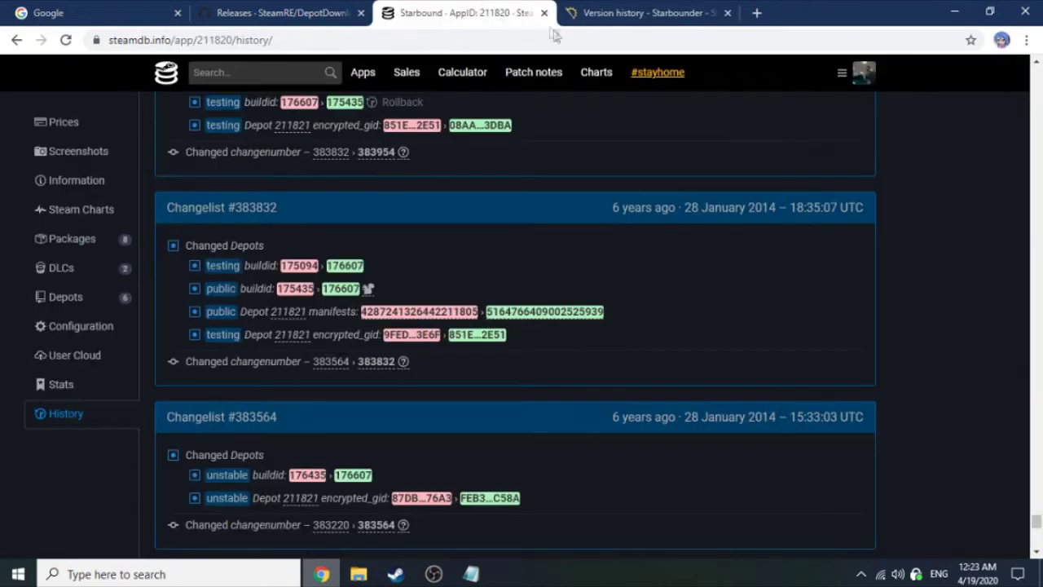
pyautogui.hotkey('ctrl', 'Tab')
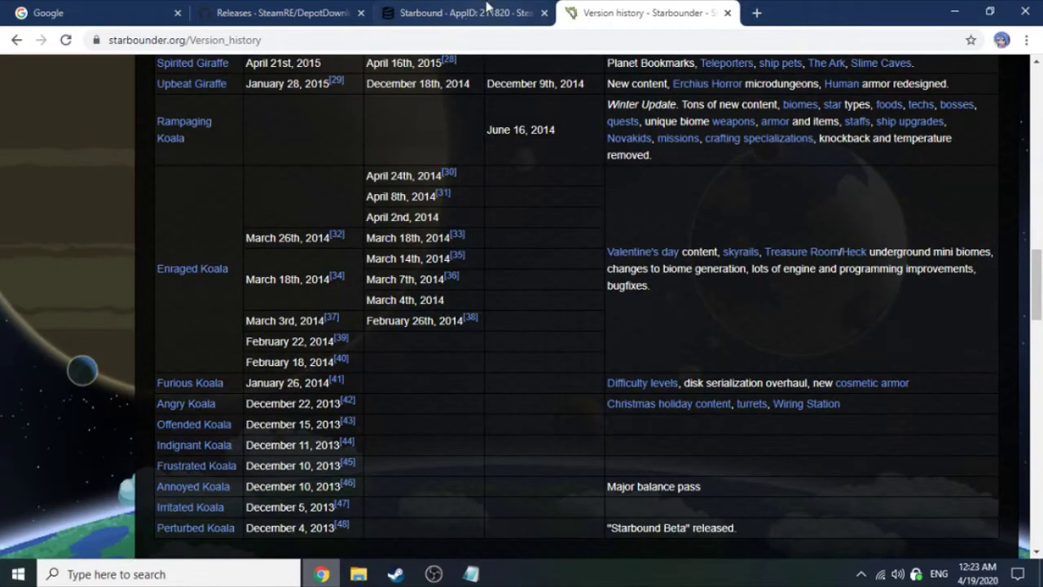
pyautogui.click(487, 9)
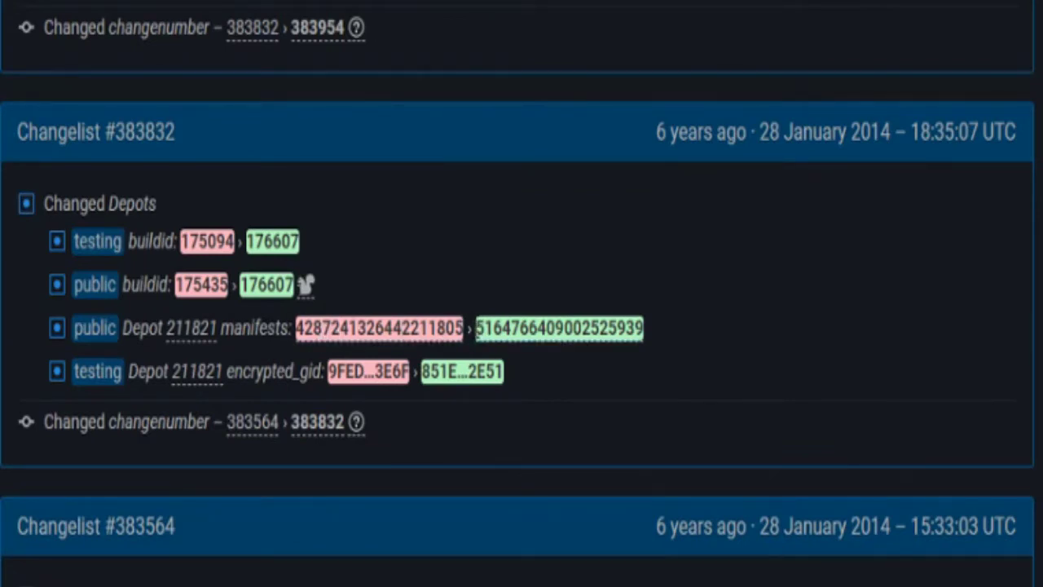
pyautogui.moveTo(475, 327); pyautogui.dragTo(651, 320)
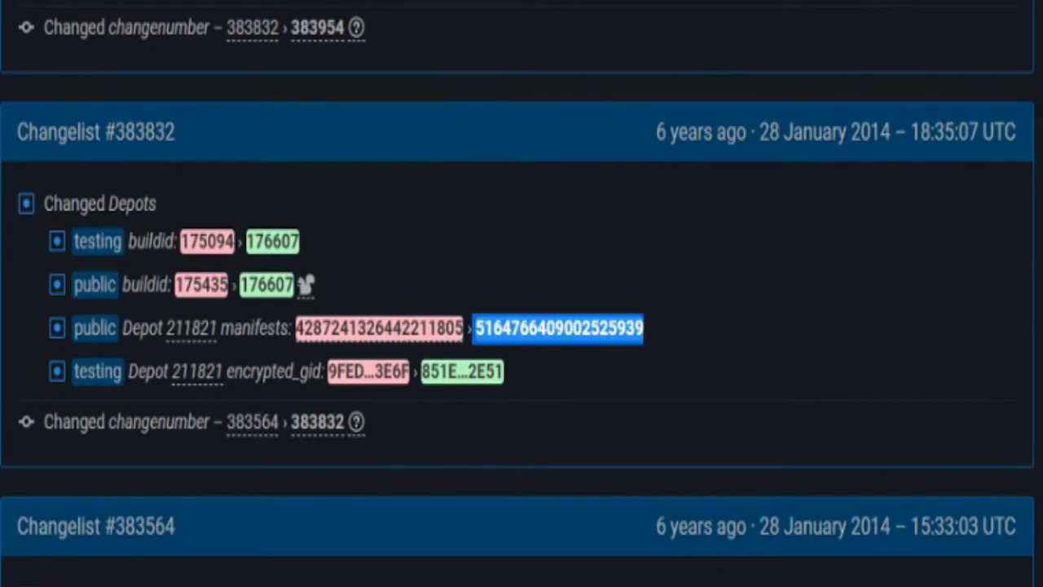
pyautogui.hotkey('ctrl', 'c')
pyautogui.click(729, 12)
pyautogui.hotkey('ctrl', 'v')
pyautogui.click(453, 10)
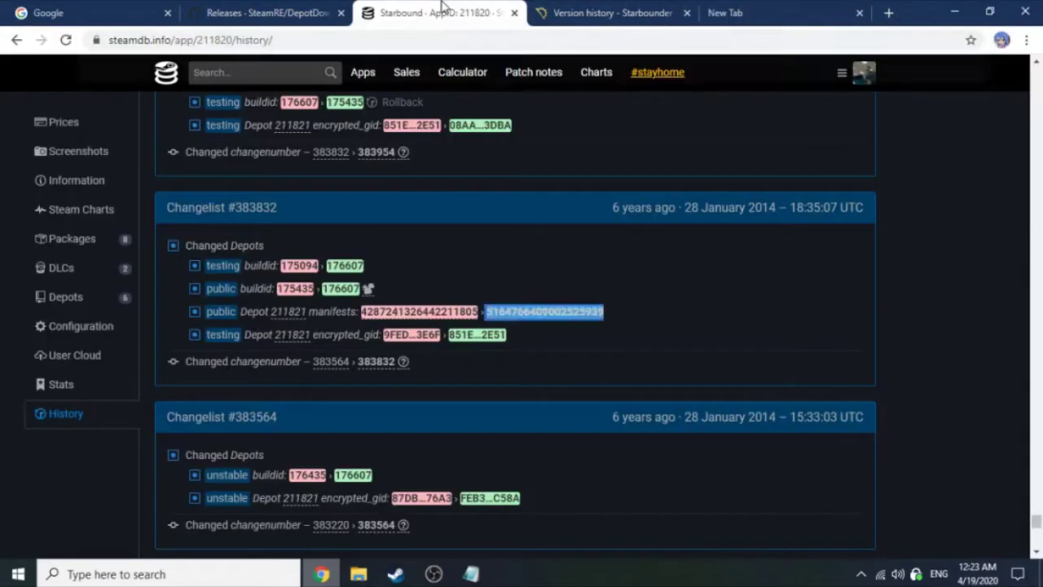
# Copy app ID 211820 from the address bar and paste it into another new tab.
pyautogui.click(213, 40)
pyautogui.doubleClick(245, 40)
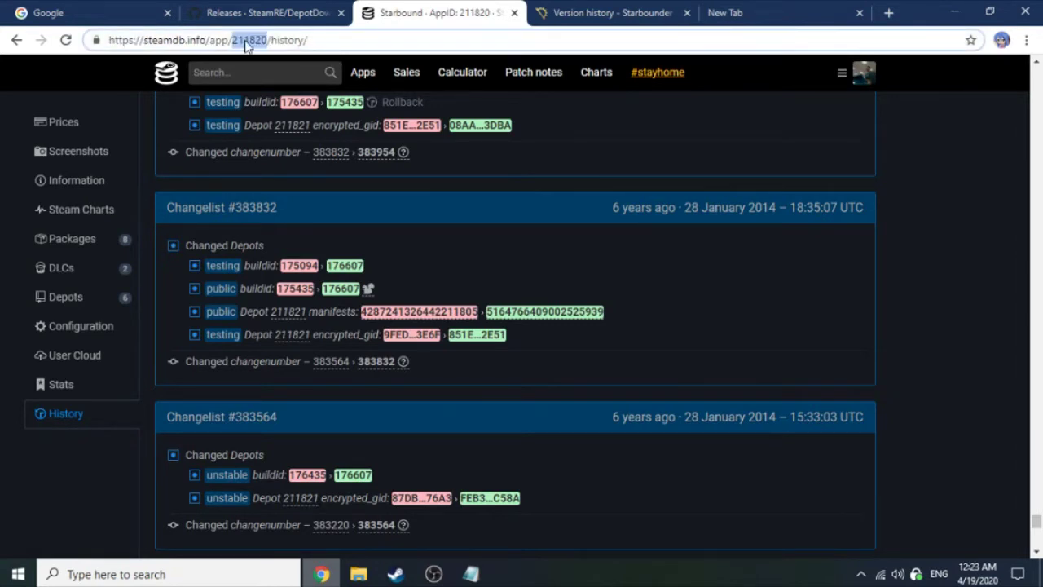
pyautogui.hotkey('ctrl', 'c')
pyautogui.click(889, 12)
pyautogui.hotkey('ctrl', 'v')
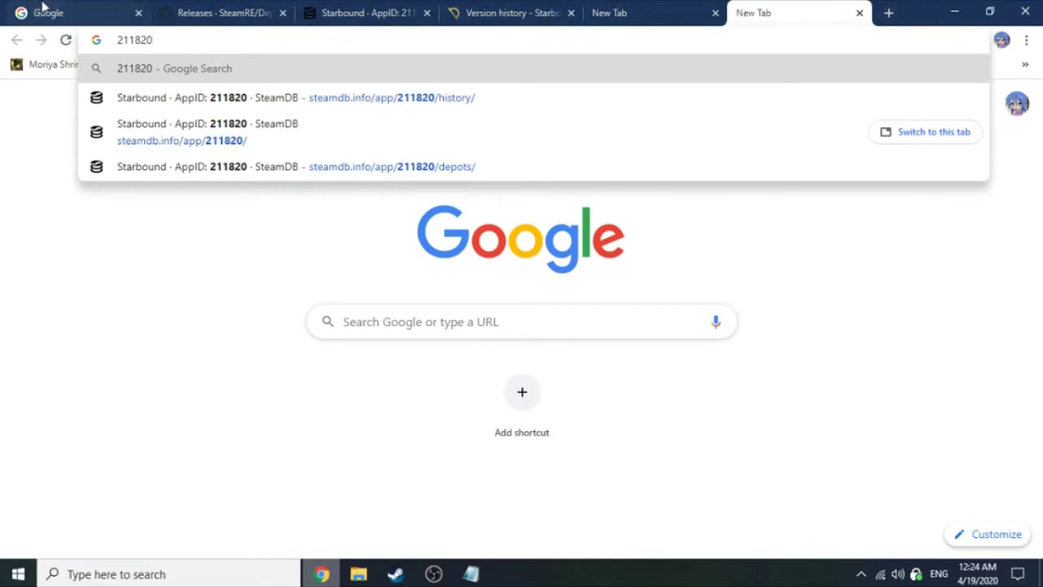
pyautogui.click(73, 14)
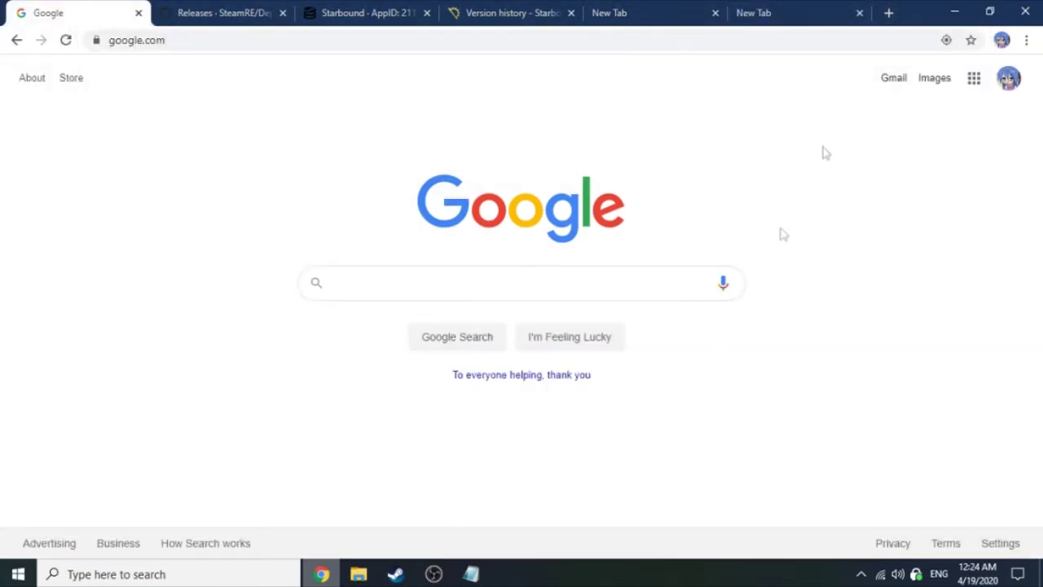
pyautogui.hotkey('alt', 'Tab')
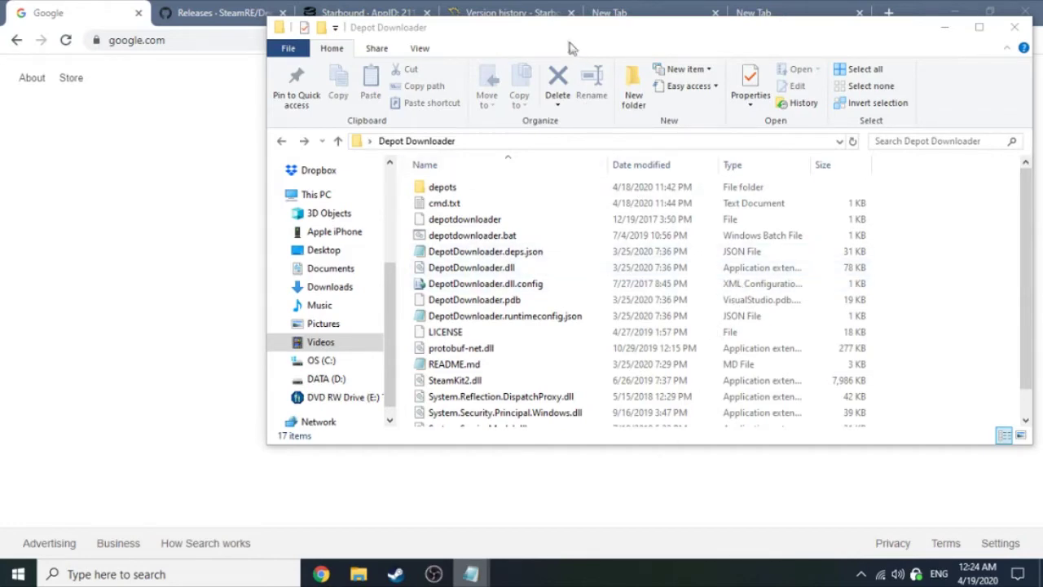
pyautogui.moveTo(528, 33); pyautogui.dragTo(446, 39)
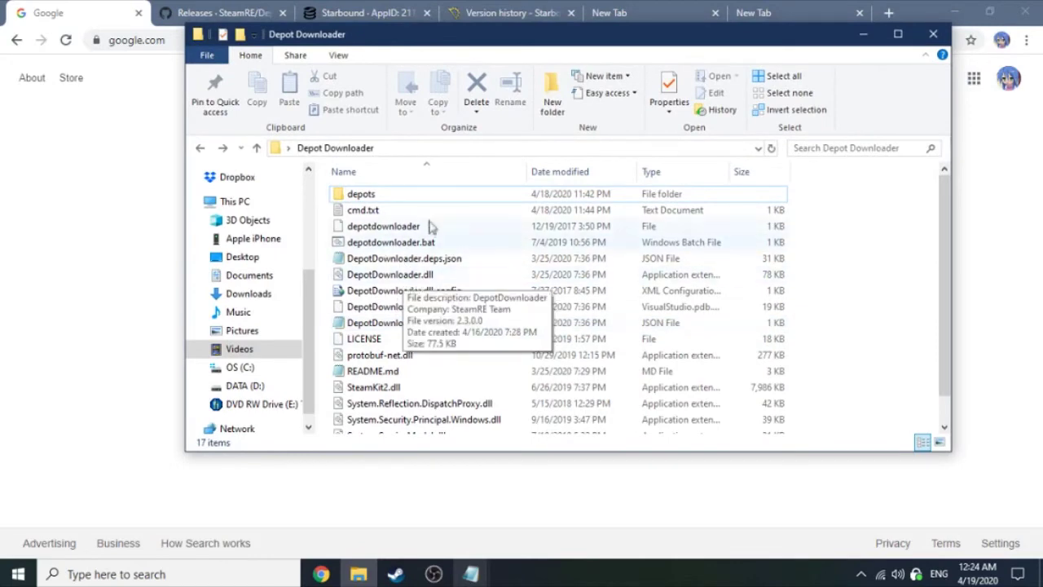
pyautogui.scroll(-1, 415, 356)
pyautogui.scroll(1, 415, 356)
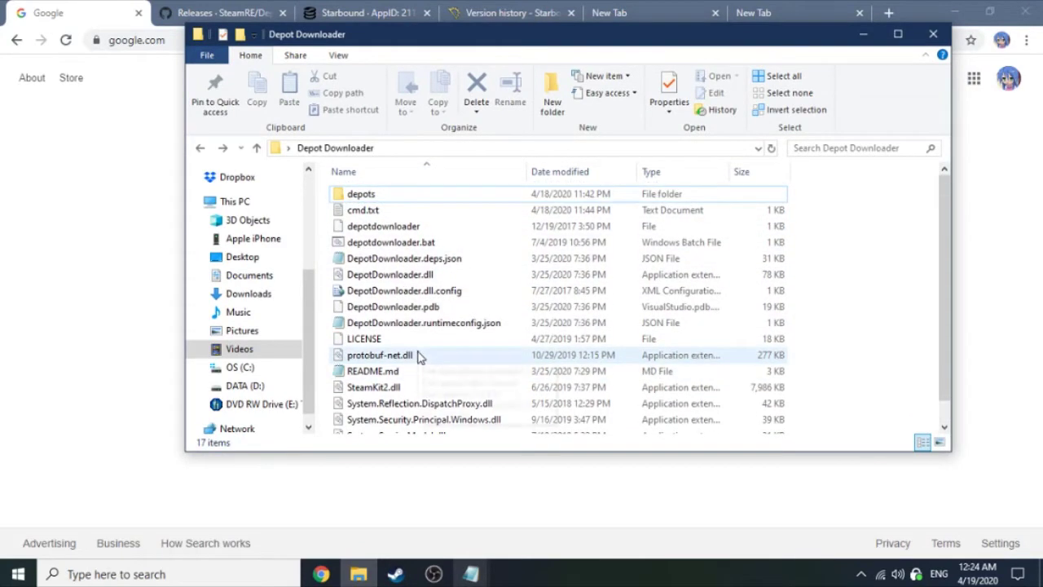
pyautogui.scroll(-1, 432, 204)
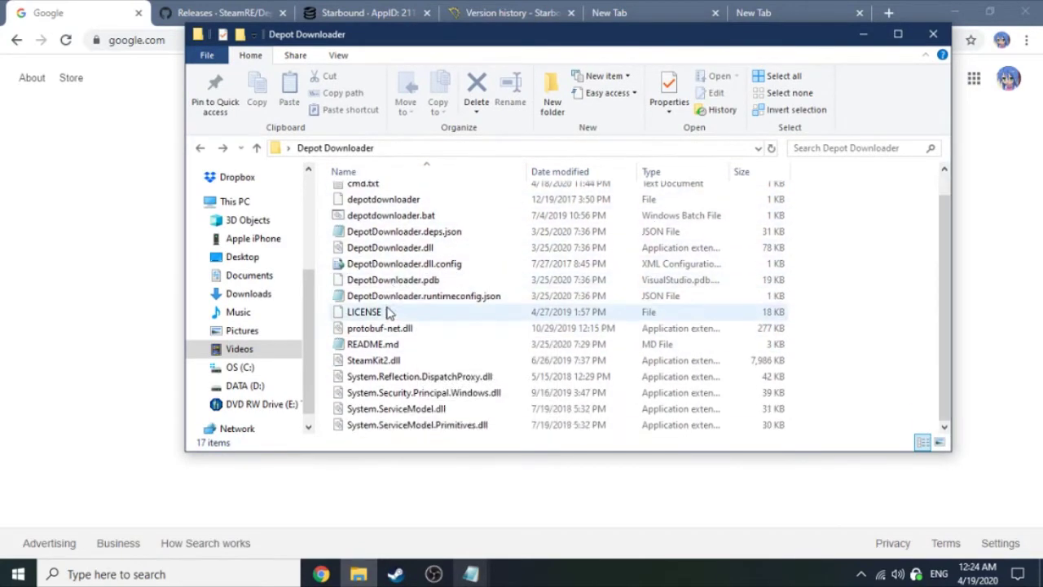
pyautogui.scroll(1, 448, 228)
pyautogui.scroll(-1, 454, 298)
pyautogui.scroll(1, 424, 305)
pyautogui.scroll(-1, 420, 277)
pyautogui.scroll(1, 430, 262)
pyautogui.scroll(-1, 422, 257)
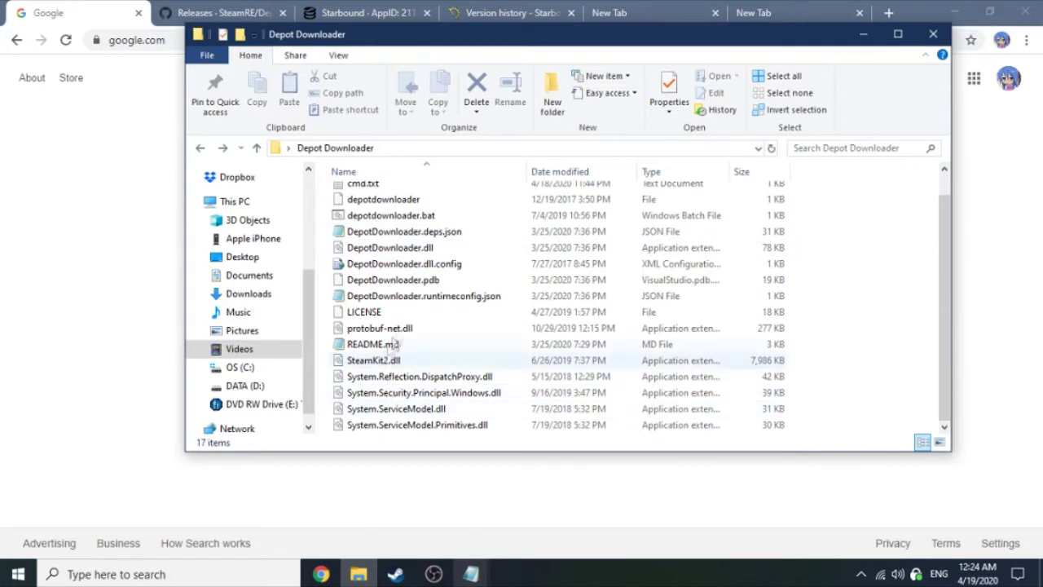
pyautogui.scroll(1, 478, 352)
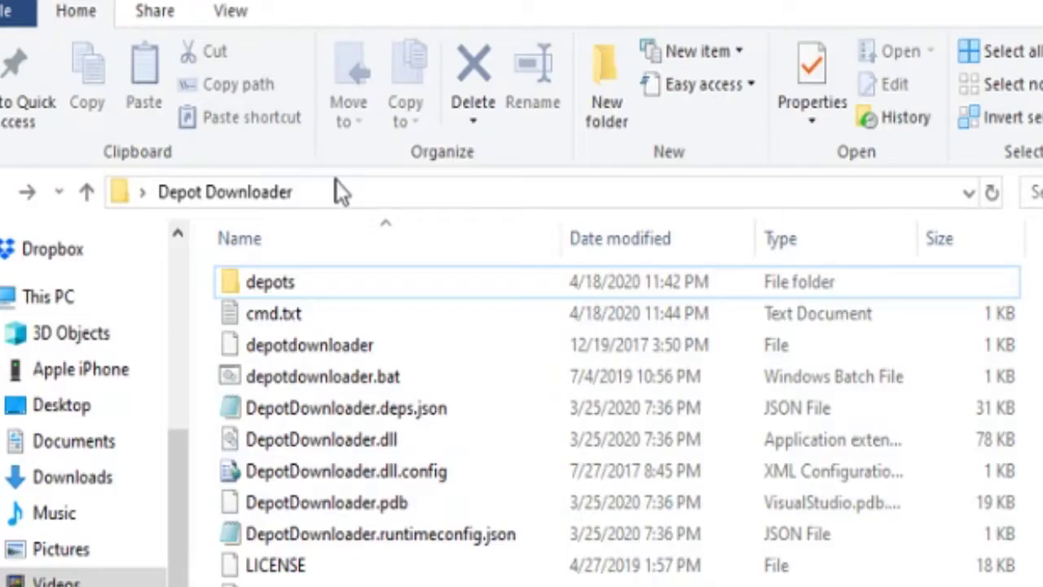
# Launch Command Prompt in the Depot Downloader folder by entering cmd in Explorer's address bar.
pyautogui.click(335, 180)
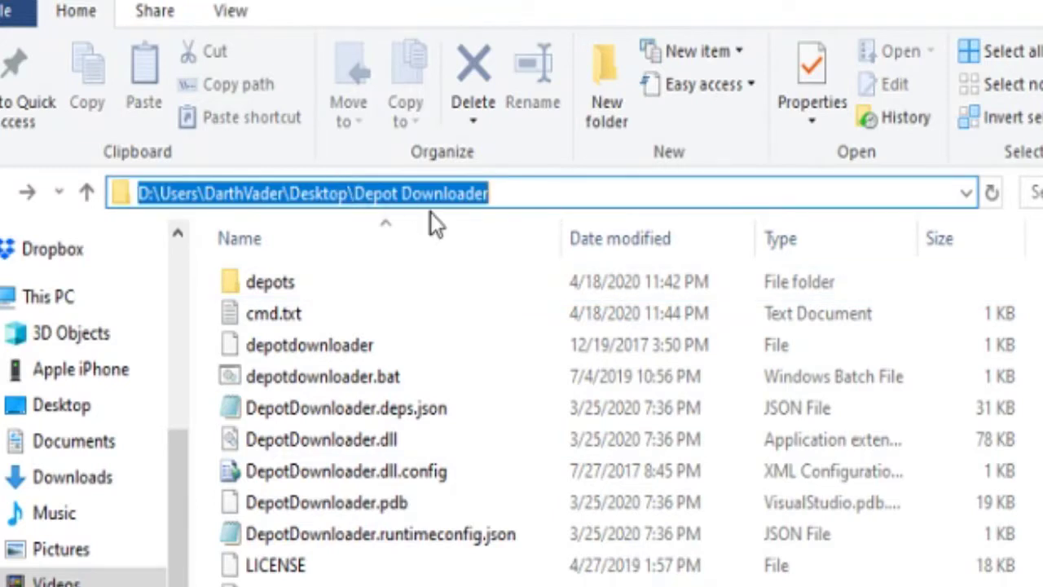
pyautogui.press('BackSpace')
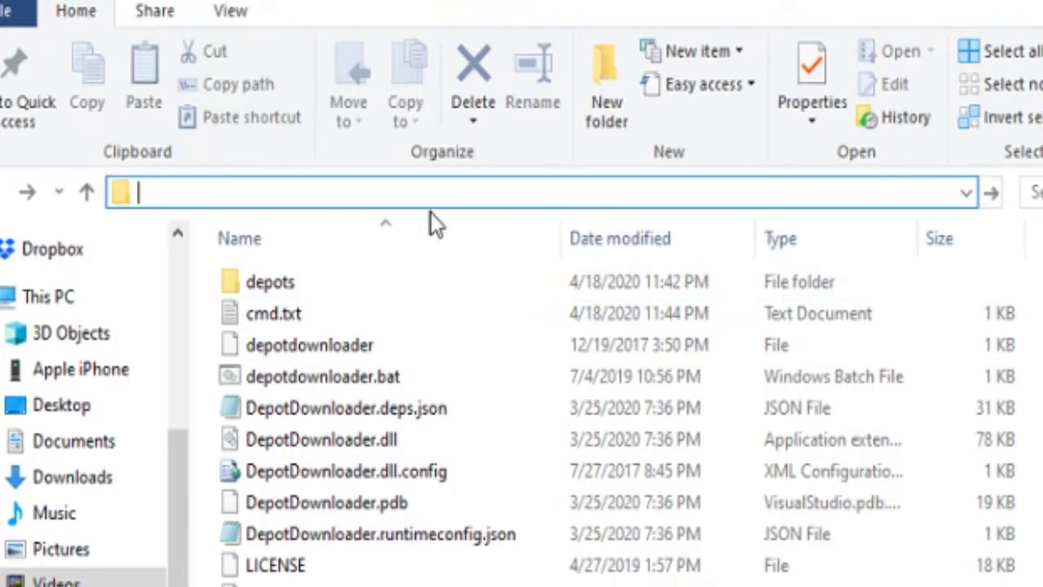
pyautogui.press('Escape')
pyautogui.click(541, 188)
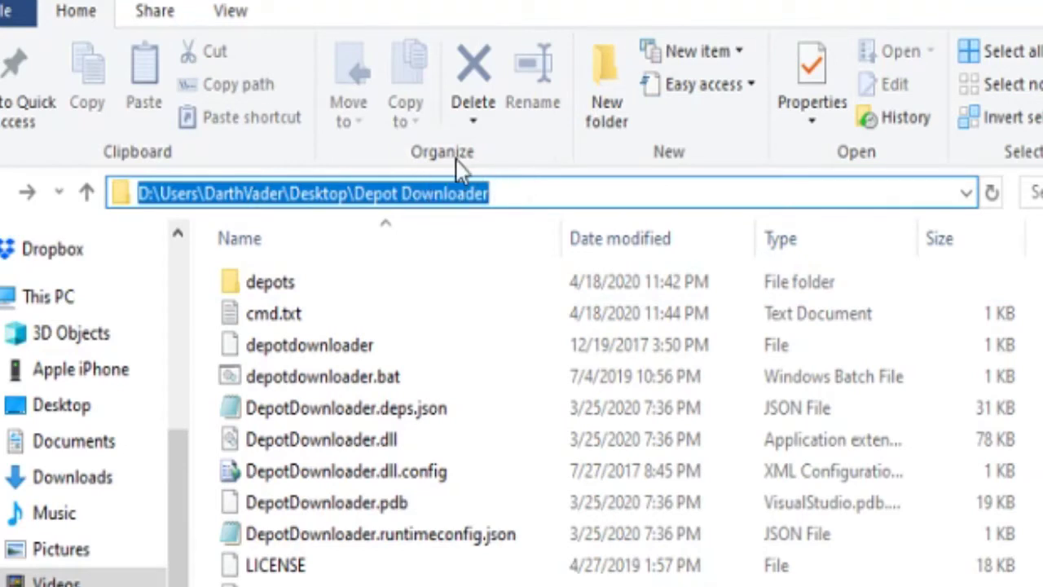
pyautogui.press('BackSpace')
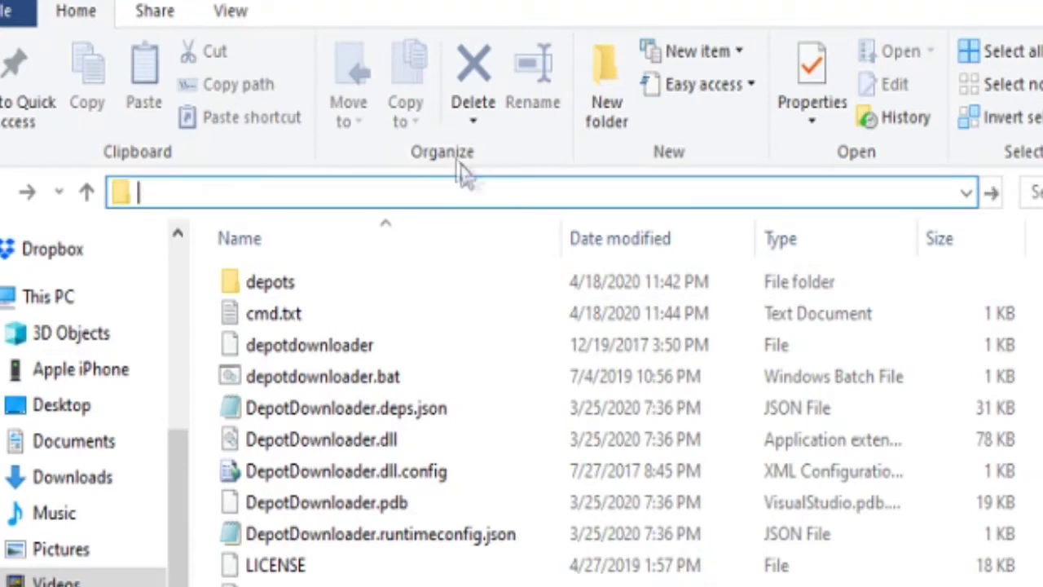
pyautogui.write('cm')
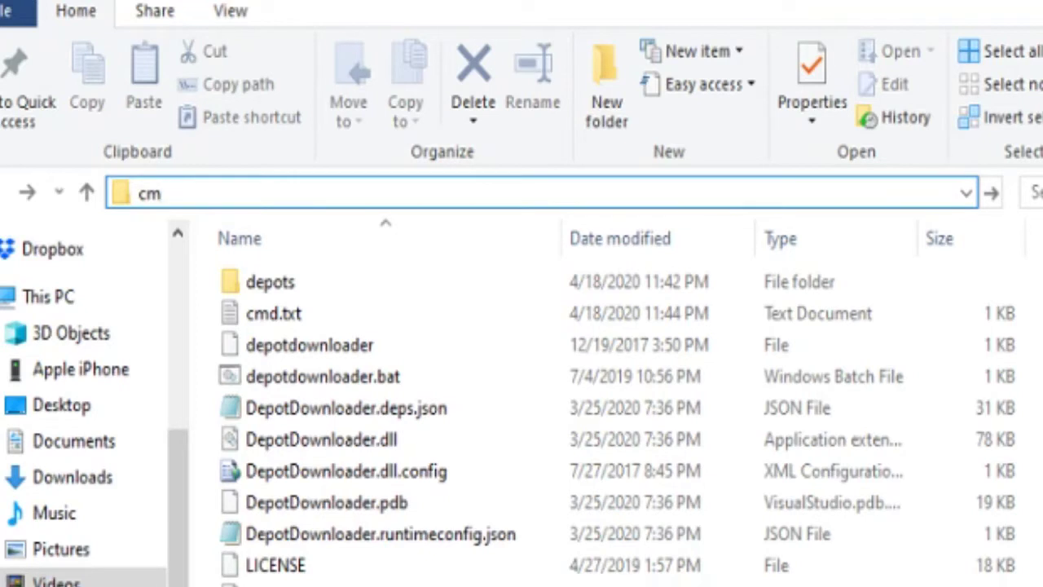
pyautogui.write('d')
pyautogui.press('Return')
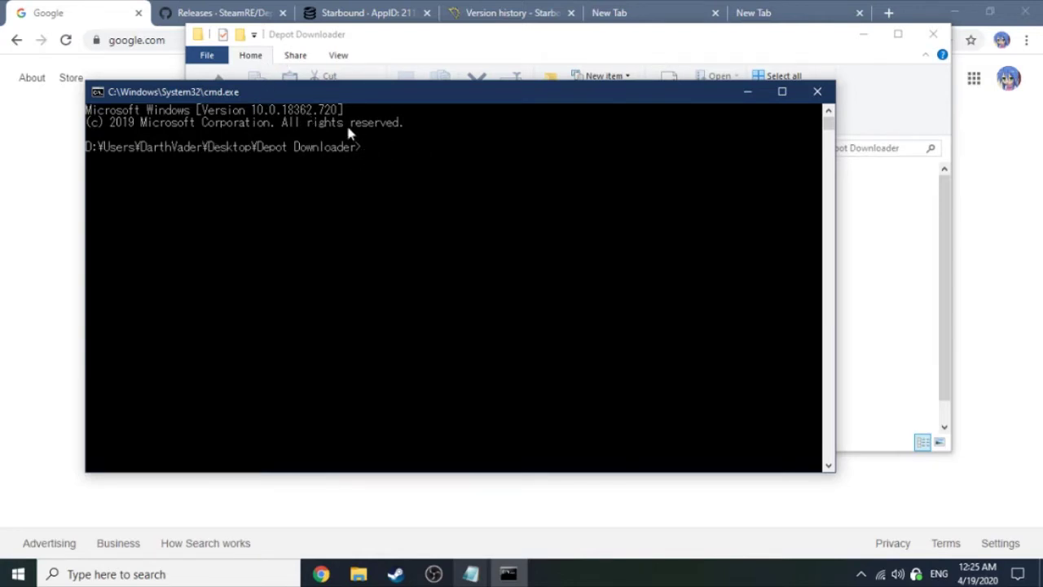
# Copy the DepotDownloader command line from cmd.txt and paste it into Command Prompt.
pyautogui.click(459, 44)
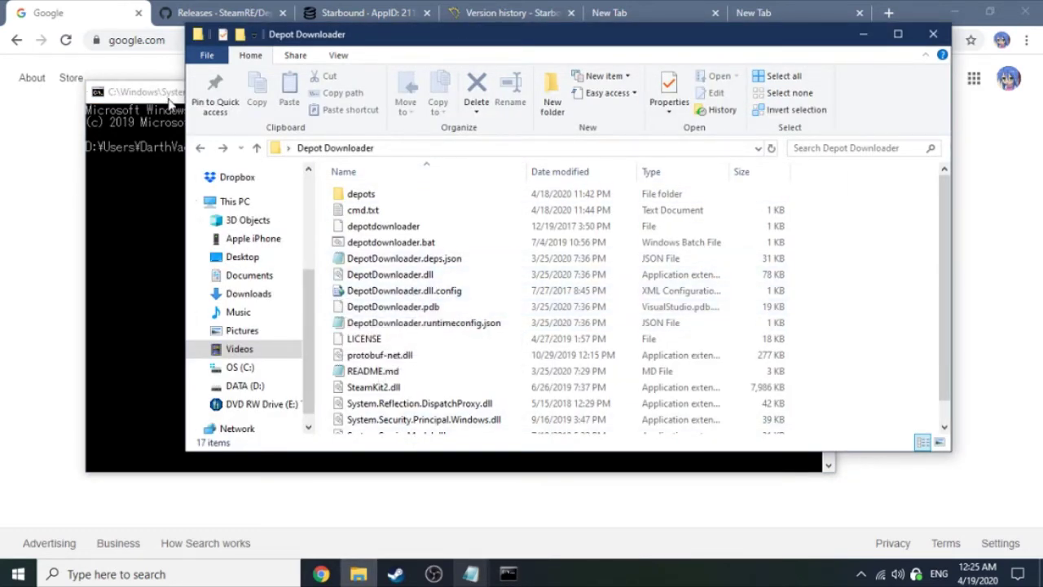
pyautogui.scroll(-1, 351, 391)
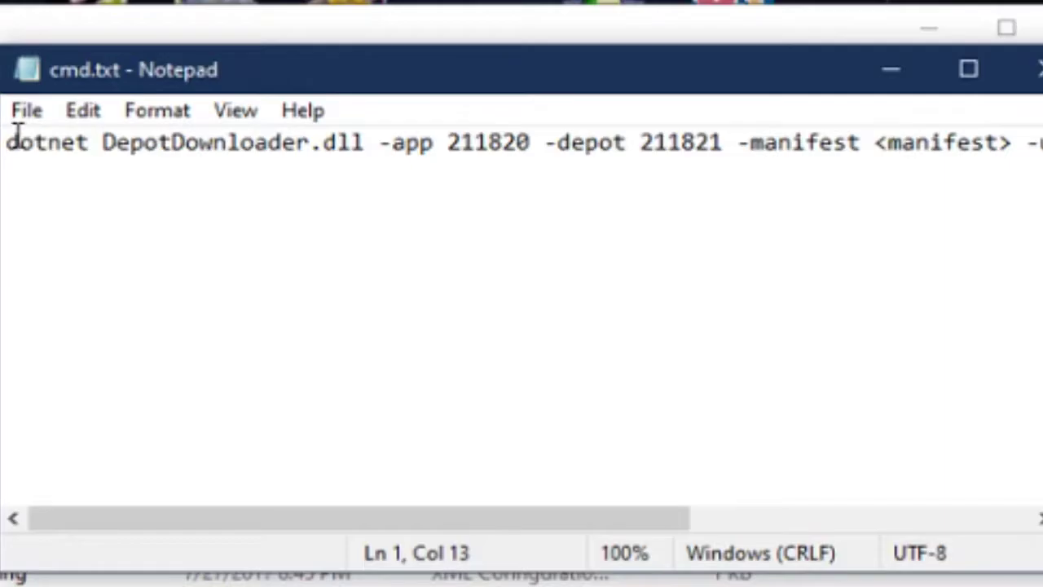
pyautogui.moveTo(9, 135); pyautogui.dragTo(1042, 145)
pyautogui.hotkey('ctrl', 'c')
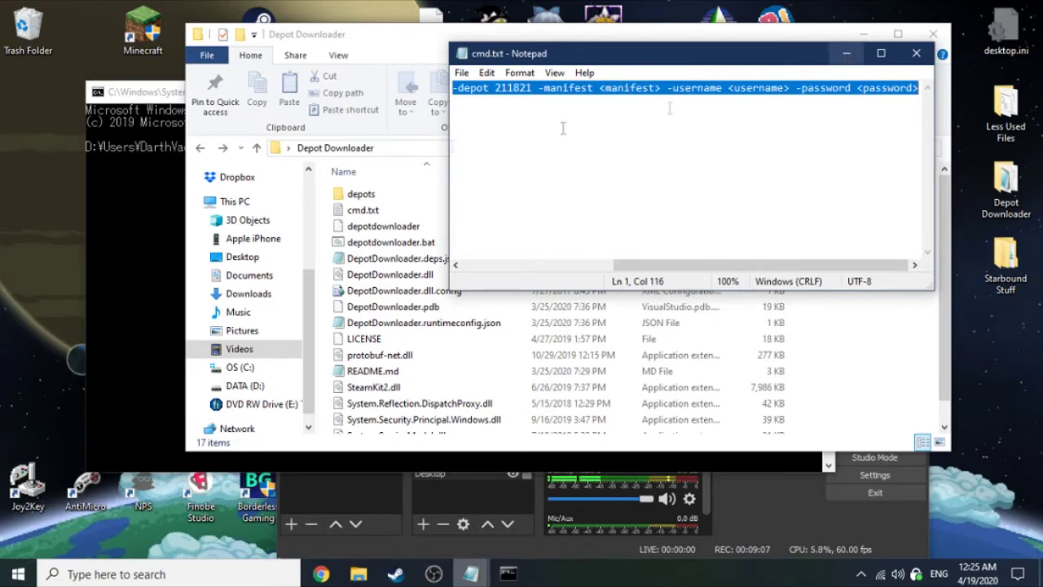
pyautogui.click(151, 94)
pyautogui.rightClick(452, 155)
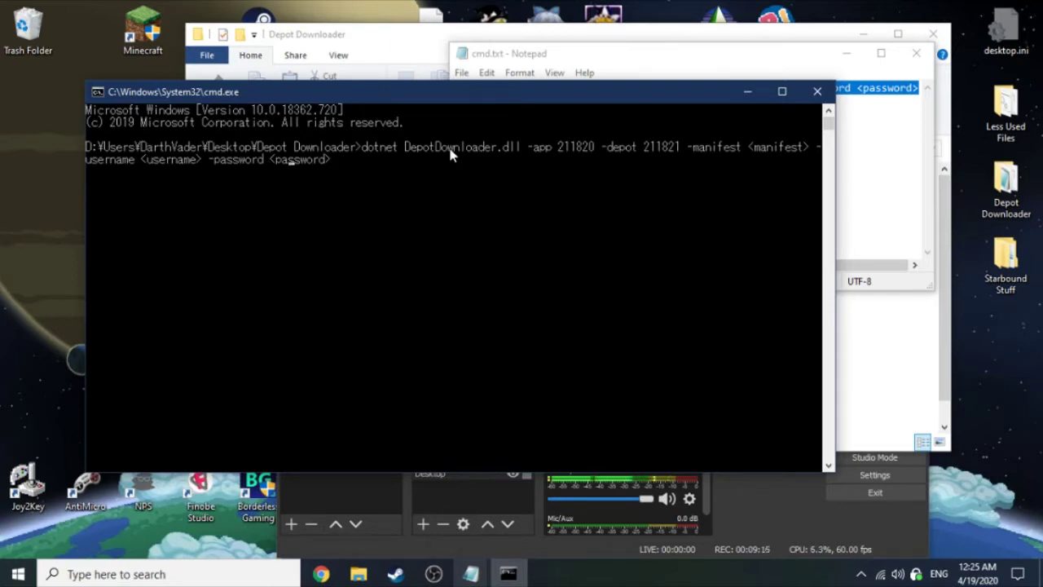
# Re-paste the DepotDownloader command at the prompt and erase the old depot value.
pyautogui.press('Escape')
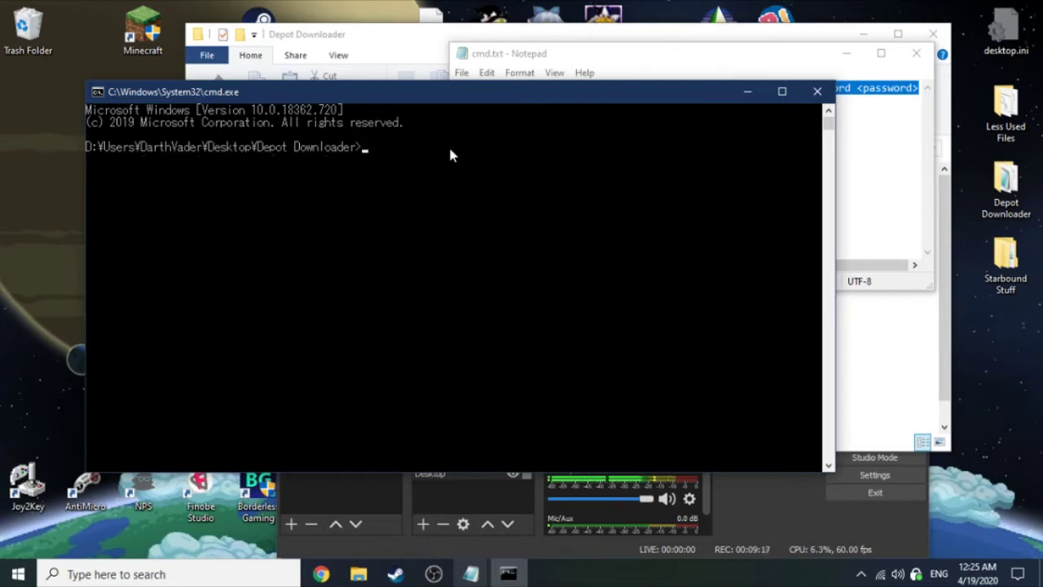
pyautogui.hotkey('ctrl', 'v')
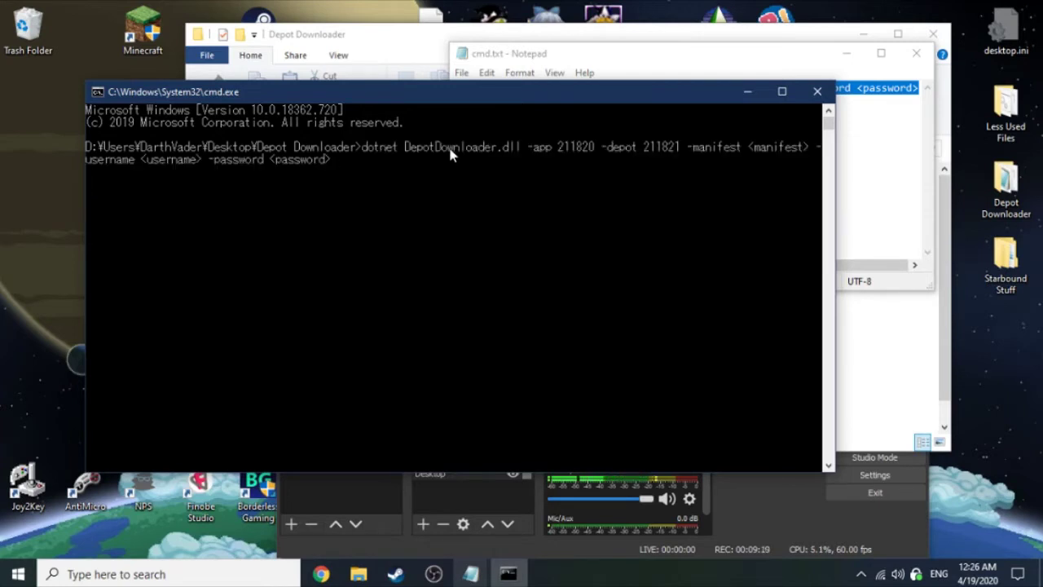
pyautogui.press('Left')
pyautogui.press('Left')
pyautogui.press('Left')
pyautogui.press('Left')
pyautogui.press('Left')
pyautogui.press('Left')
pyautogui.press('Left')
pyautogui.press('Left')
pyautogui.press('Left')
pyautogui.press('Left')
pyautogui.press('Left')
pyautogui.press('Left')
pyautogui.press('Left')
pyautogui.press('Left')
pyautogui.press('Left')
pyautogui.press('BackSpace')
pyautogui.press('BackSpace')
pyautogui.press('BackSpace')
pyautogui.press('BackSpace')
pyautogui.press('BackSpace')
pyautogui.press('BackSpace')
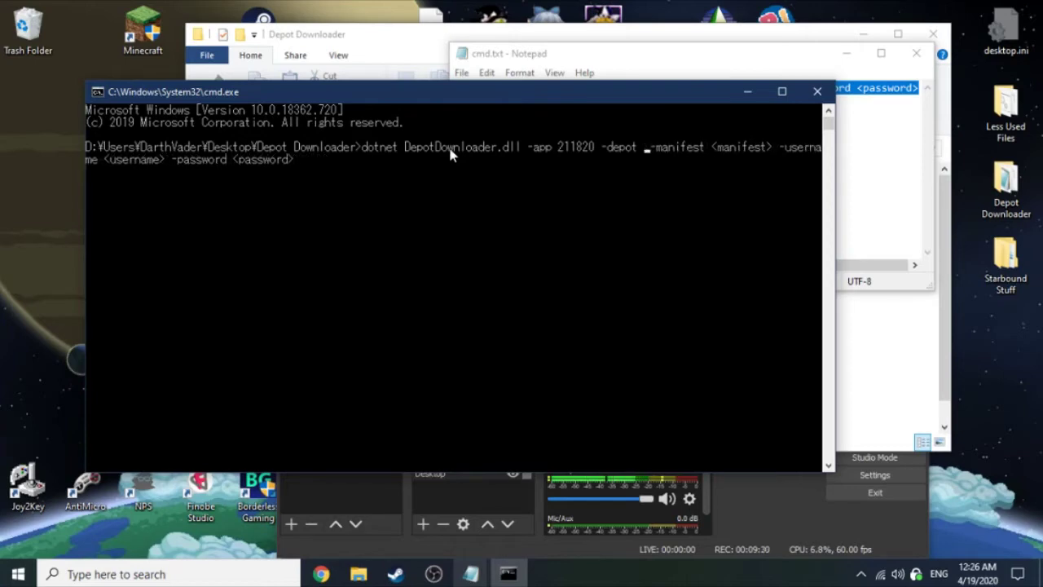
pyautogui.write('>')
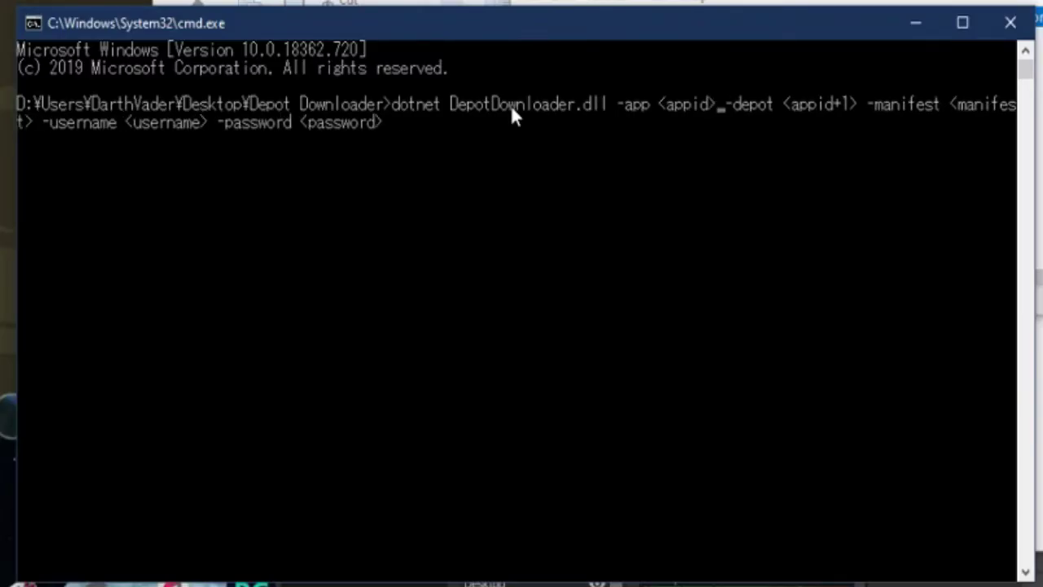
# Set the console command's values to -app 211820 and -depot 211821.
pyautogui.press('Right')
pyautogui.press('Right')
pyautogui.press('Right')
pyautogui.press('Right')
pyautogui.press('Right')
pyautogui.press('Right')
pyautogui.press('Left')
pyautogui.press('Left')
pyautogui.press('Left')
pyautogui.press('Left')
pyautogui.press('Left')
pyautogui.press('Left')
pyautogui.press('Left')
pyautogui.press('Left')
pyautogui.press('BackSpace')
pyautogui.press('BackSpace')
pyautogui.press('BackSpace')
pyautogui.press('BackSpace')
pyautogui.press('BackSpace')
pyautogui.press('BackSpace')
pyautogui.press('BackSpace')
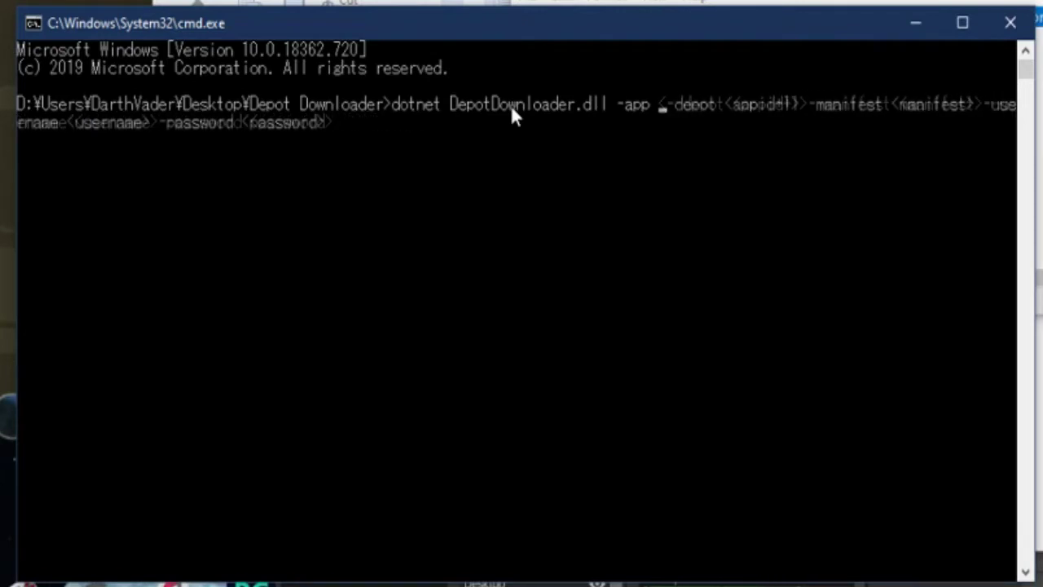
pyautogui.write('211')
pyautogui.press('BackSpace')
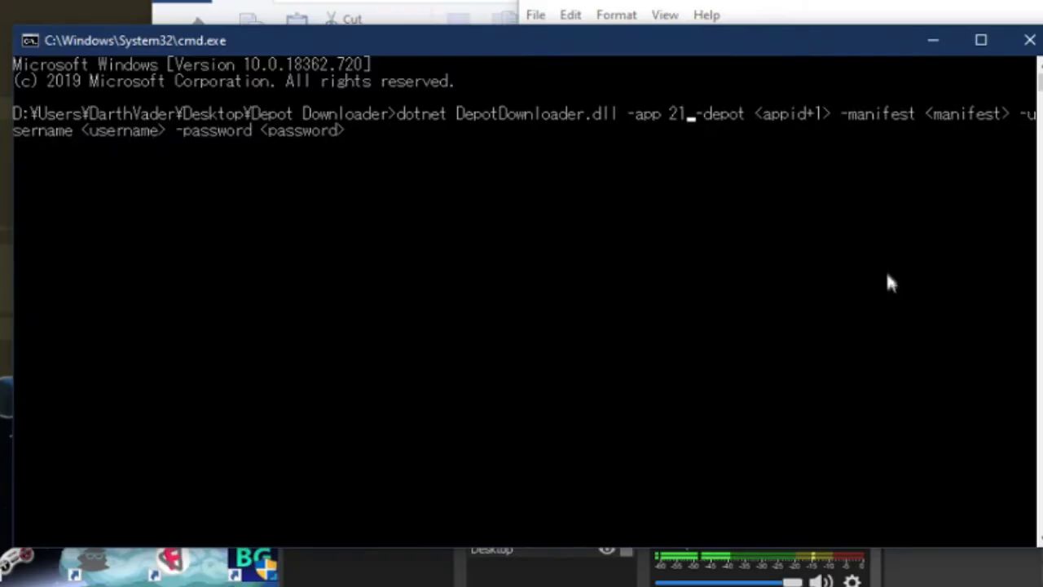
pyautogui.write('1820')
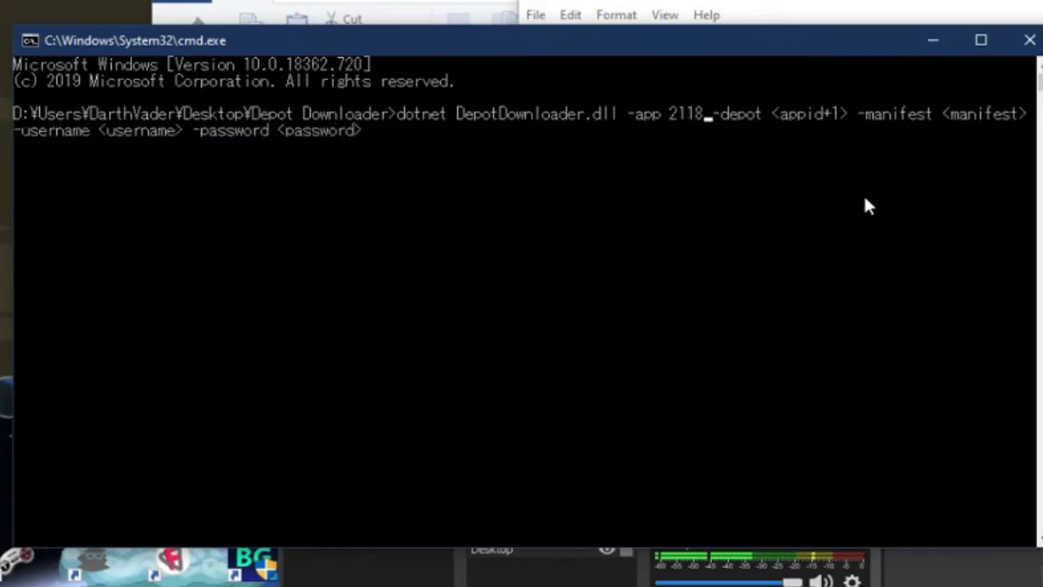
pyautogui.press('Right')
pyautogui.press('Right')
pyautogui.press('Right')
pyautogui.press('Right')
pyautogui.press('Right')
pyautogui.press('Right')
pyautogui.press('Right')
pyautogui.press('Right')
pyautogui.press('Right')
pyautogui.press('Right')
pyautogui.press('Right')
pyautogui.press('Right')
pyautogui.press('Right')
pyautogui.press('Right')
pyautogui.press('Right')
pyautogui.press('Right')
pyautogui.press('Right')
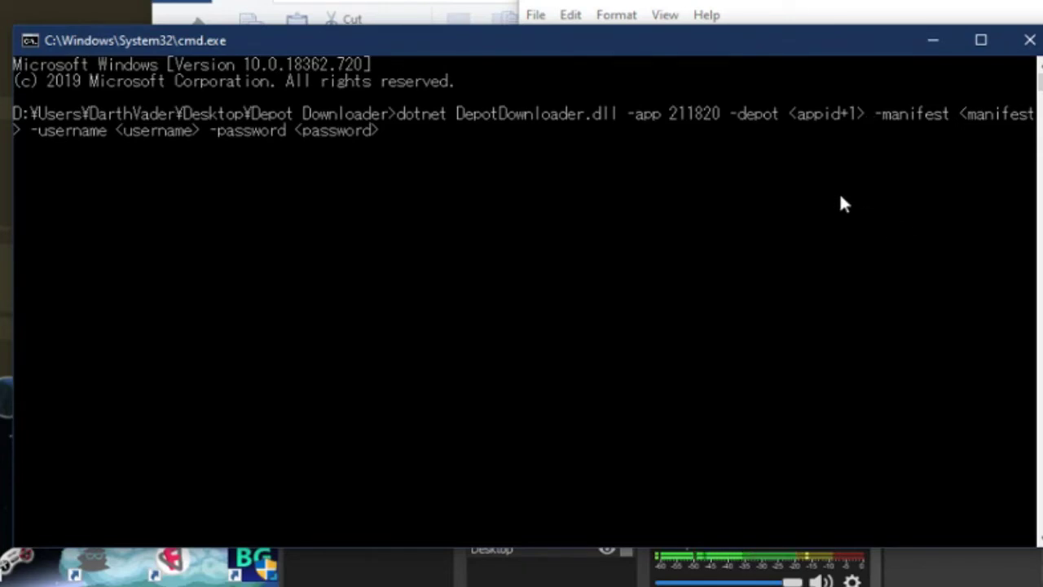
pyautogui.press('BackSpace')
pyautogui.press('BackSpace')
pyautogui.press('BackSpace')
pyautogui.press('BackSpace')
pyautogui.press('BackSpace')
pyautogui.press('BackSpace')
pyautogui.press('BackSpace')
pyautogui.press('BackSpace')
pyautogui.press('BackSpace')
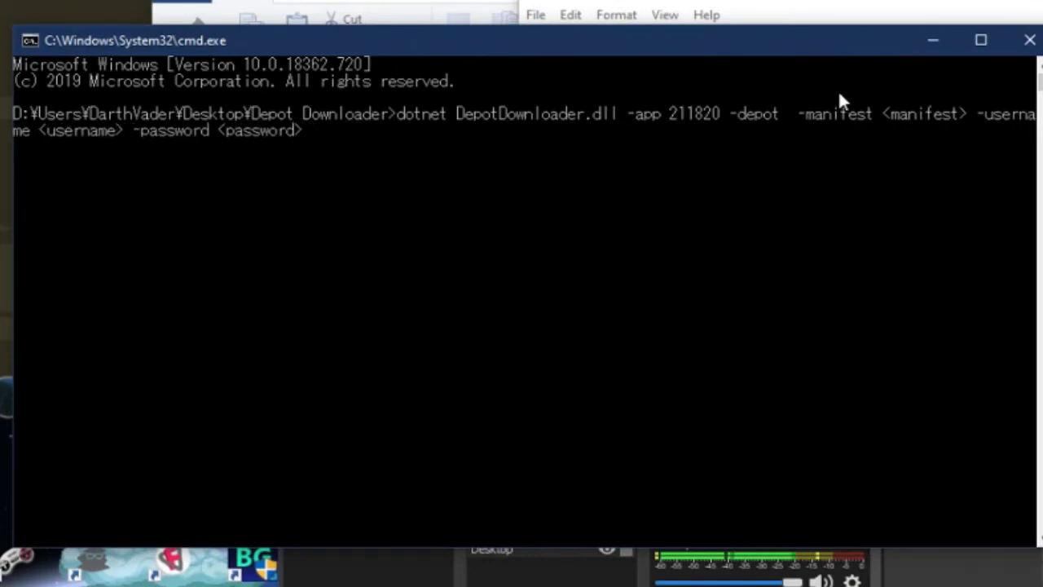
pyautogui.write('211')
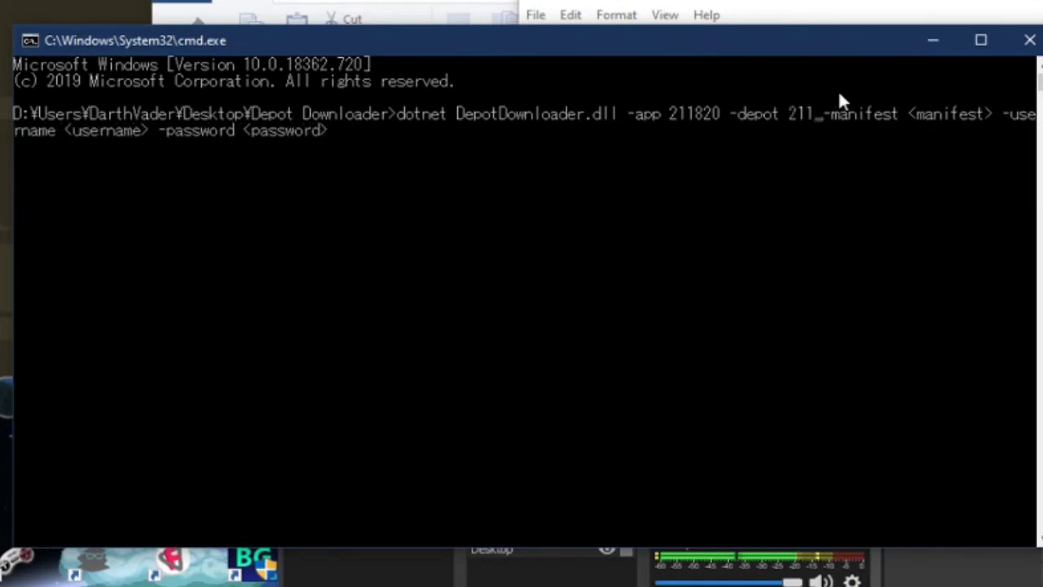
pyautogui.write('821')
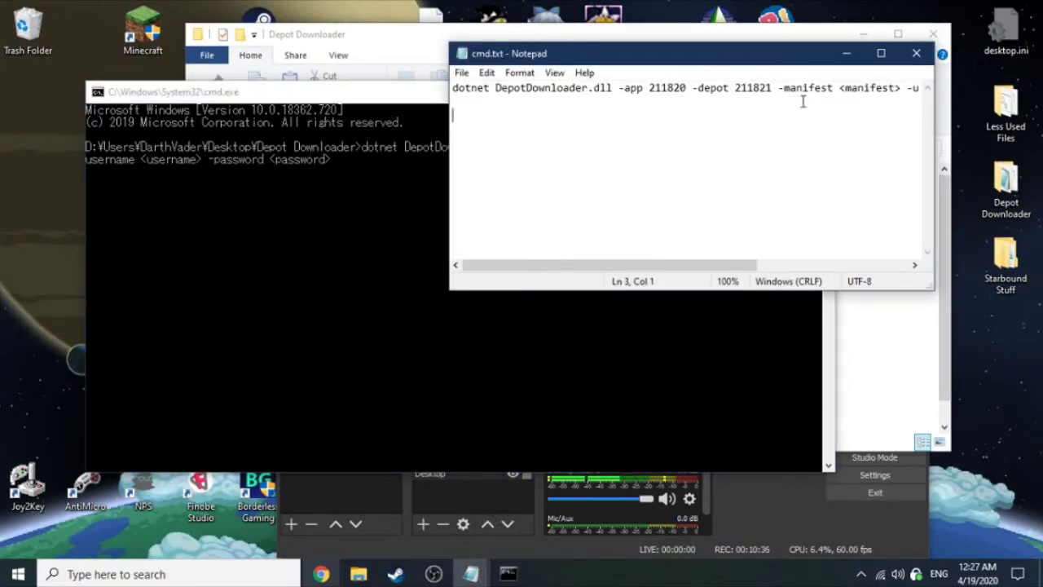
pyautogui.hotkey('alt', 'Tab')
pyautogui.click(693, 7)
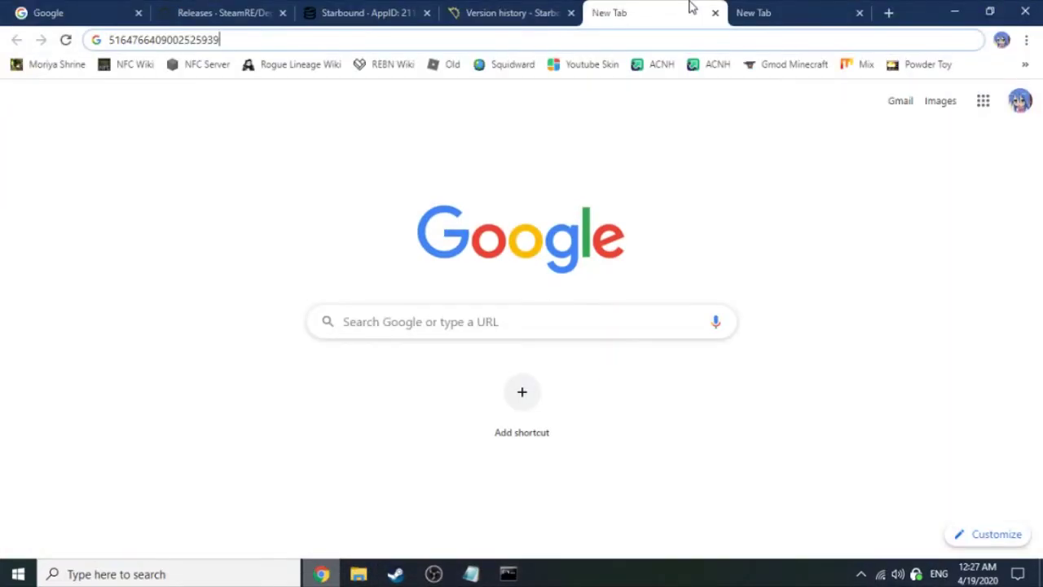
pyautogui.hotkey('ctrl', 'a')
pyautogui.hotkey('ctrl', 'c')
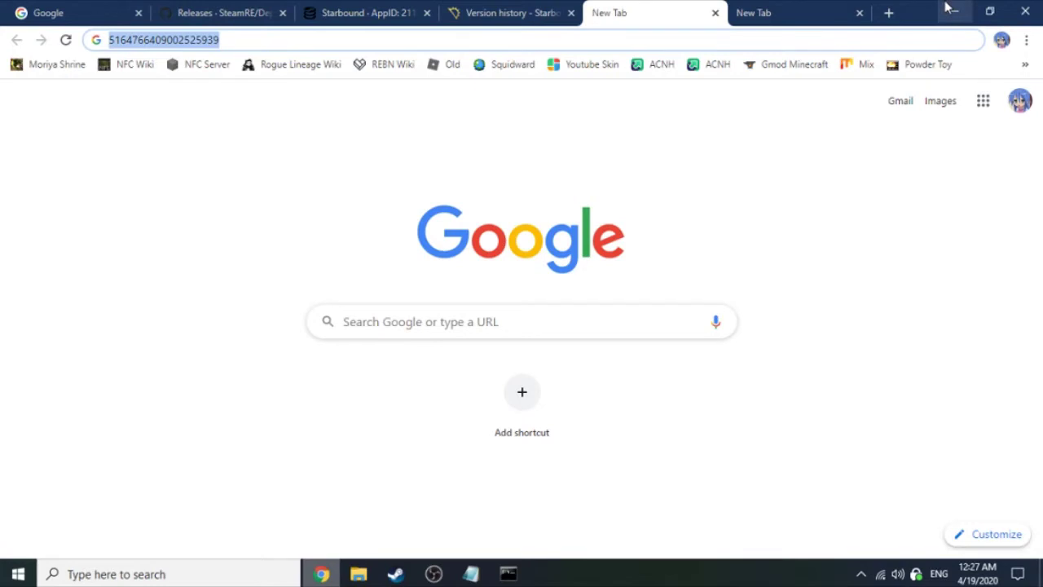
pyautogui.click(955, 13)
pyautogui.moveTo(839, 88); pyautogui.dragTo(903, 88)
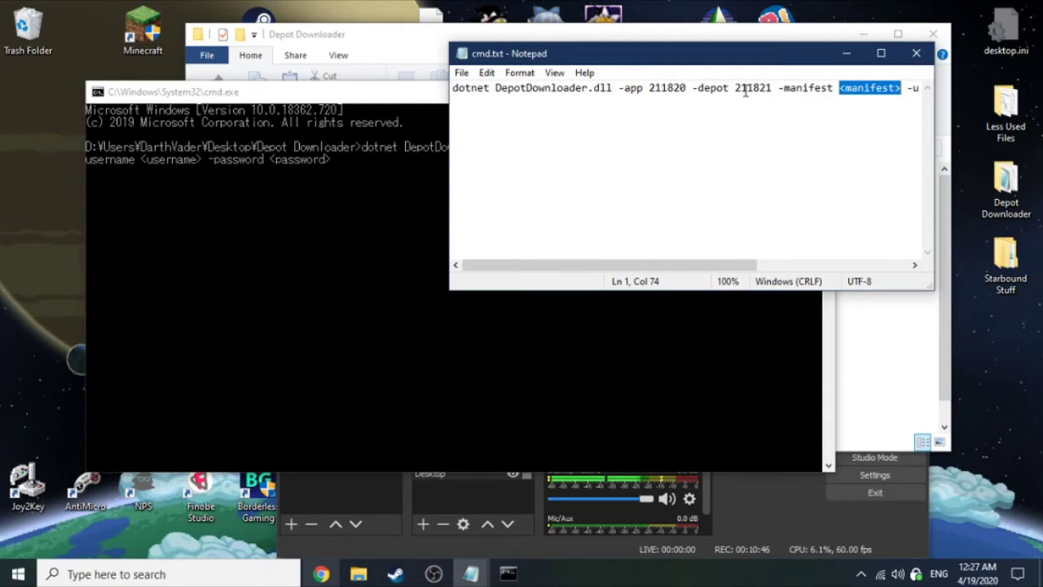
pyautogui.hotkey('ctrl', 'v')
pyautogui.click(811, 99)
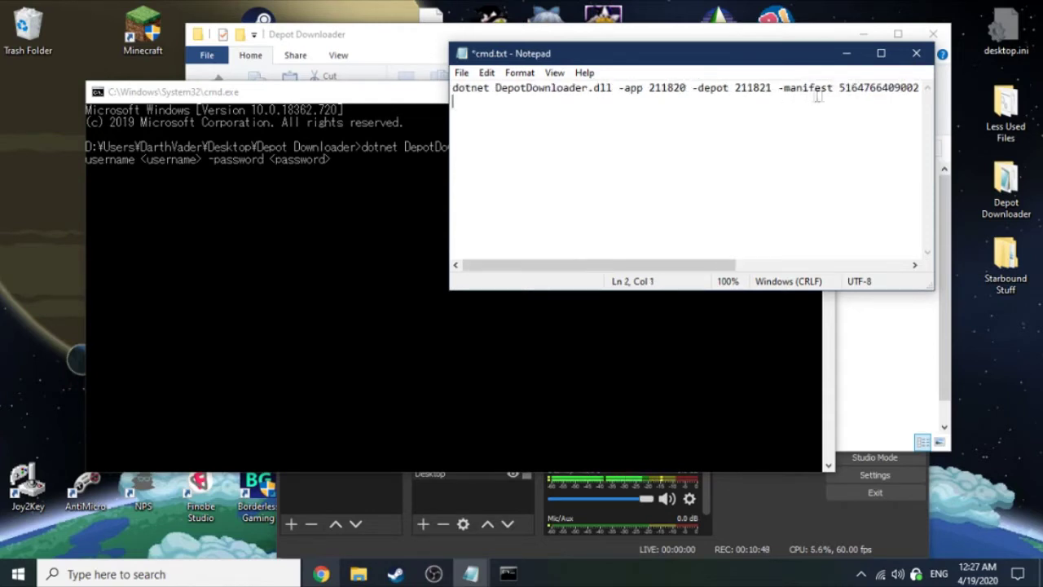
# Select the <username> and <password> placeholders in the cmd.txt command line.
pyautogui.click(846, 89)
pyautogui.hotkey('shift', 'End')
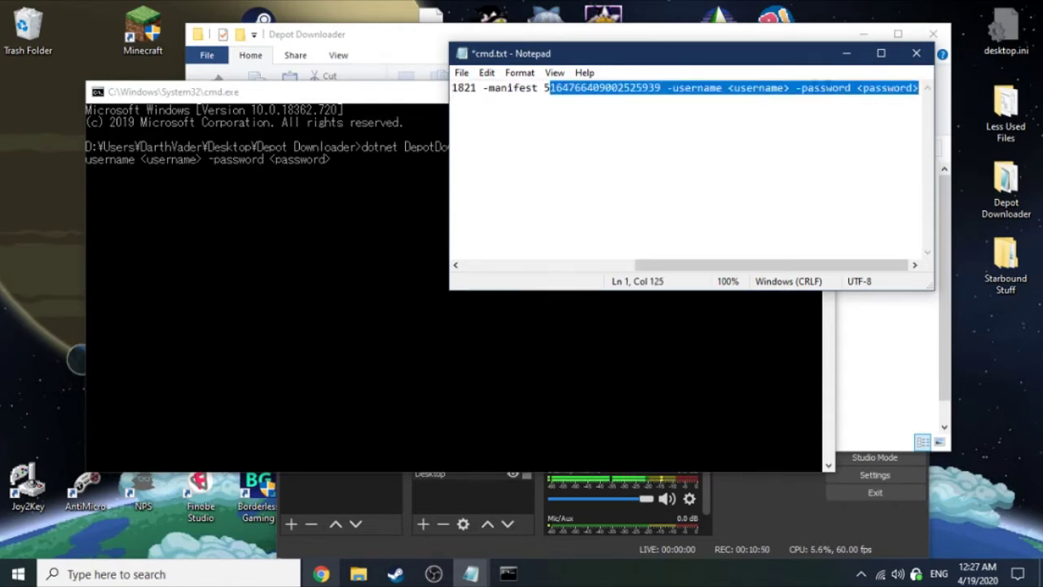
pyautogui.doubleClick(773, 87)
pyautogui.doubleClick(873, 89)
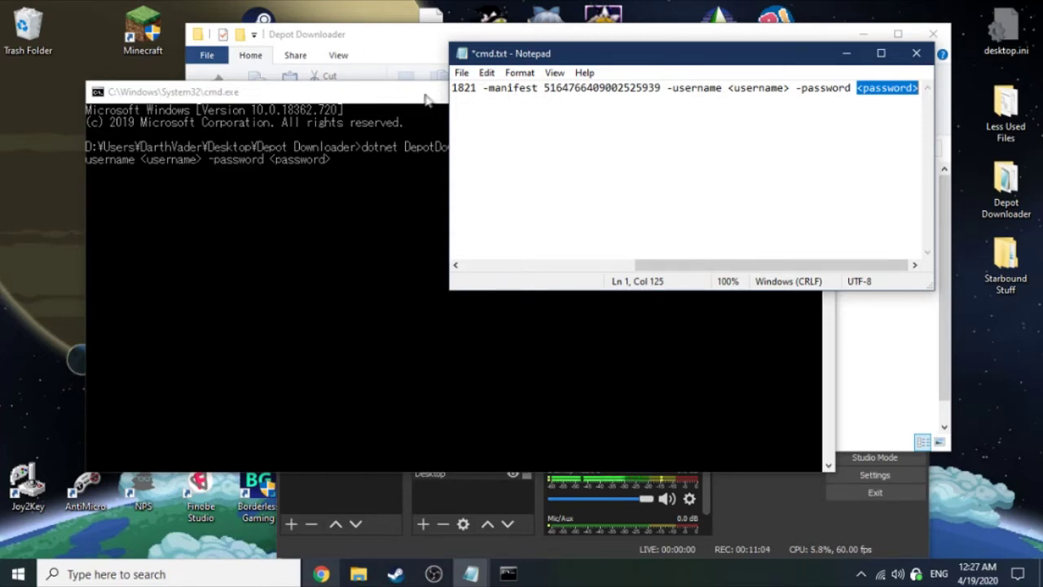
pyautogui.click(414, 103)
# Enter the Steam Guard authenticator code so depot 211821 downloads fully.
pyautogui.click(341, 161)
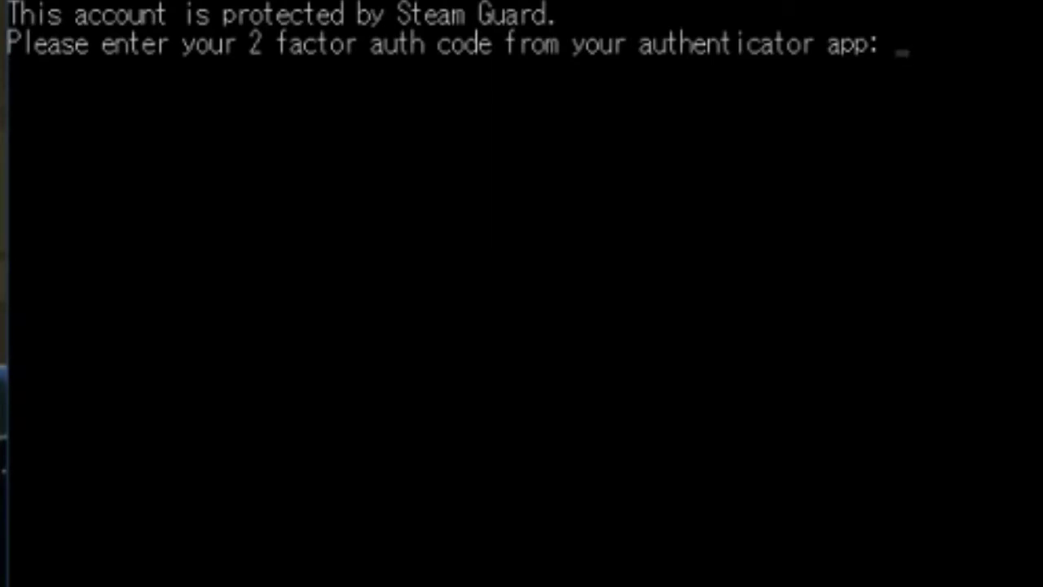
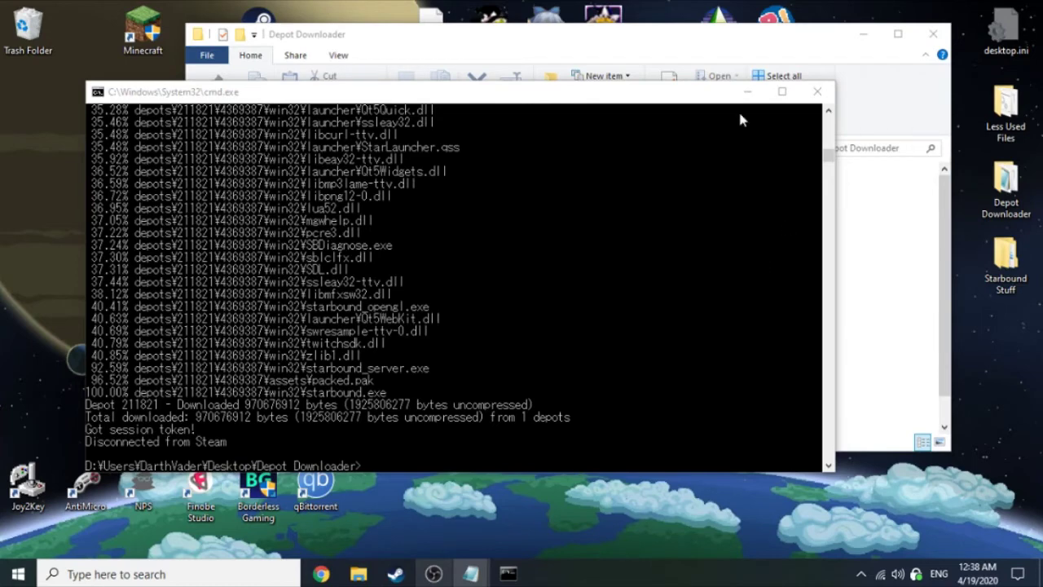
# Close the command prompt and open the depots › 211821 › 4369387 folder in File Explorer.
pyautogui.click(817, 92)
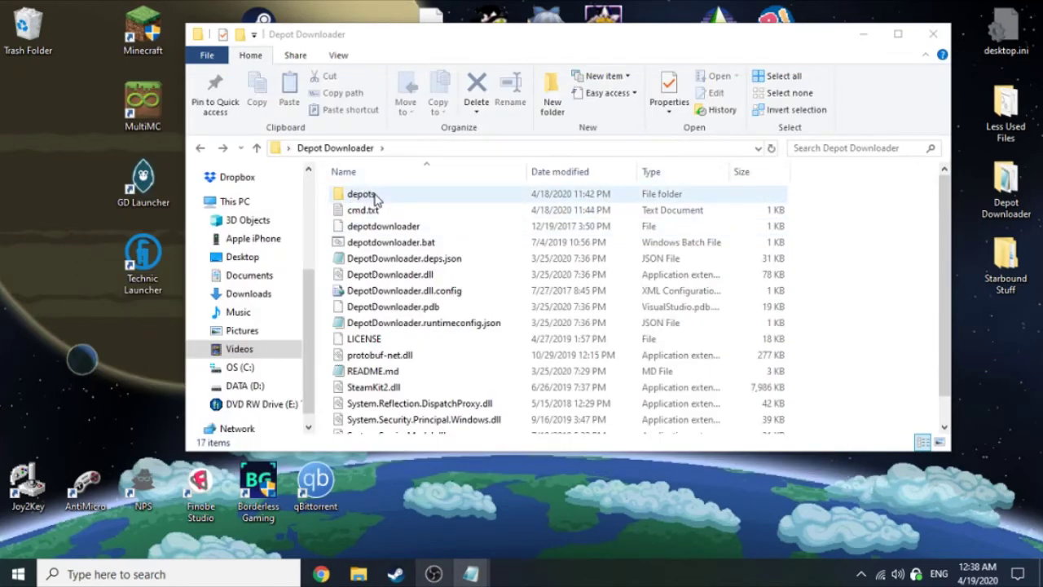
pyautogui.click(374, 199)
pyautogui.doubleClick(374, 198)
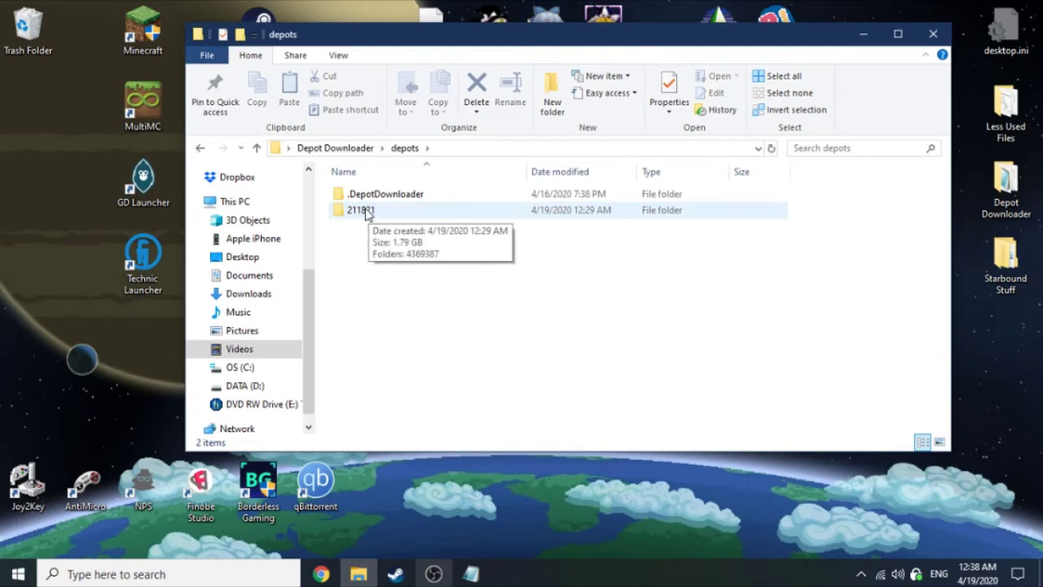
pyautogui.click(366, 212)
pyautogui.doubleClick(366, 212)
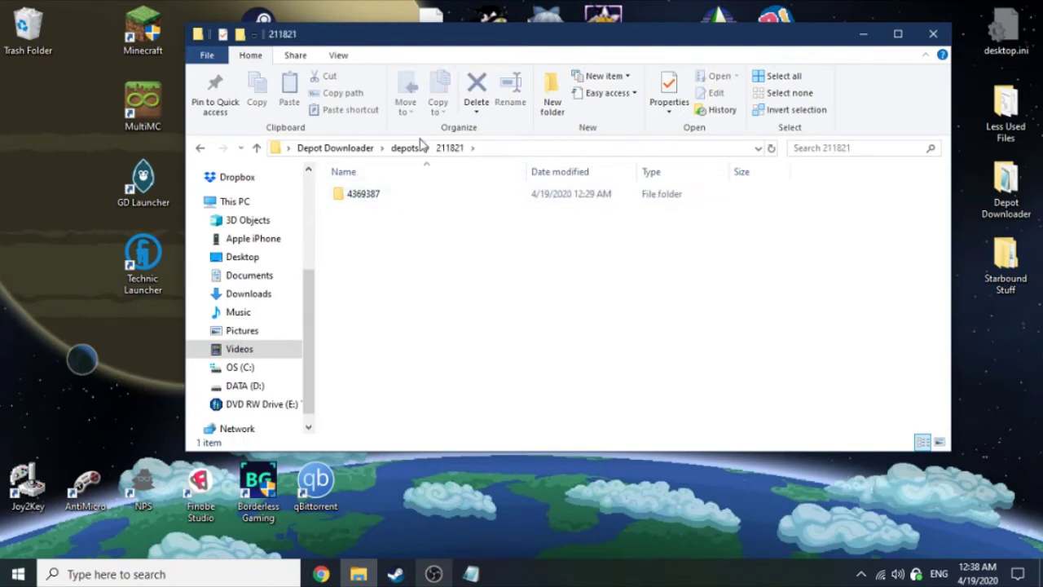
pyautogui.click(353, 202)
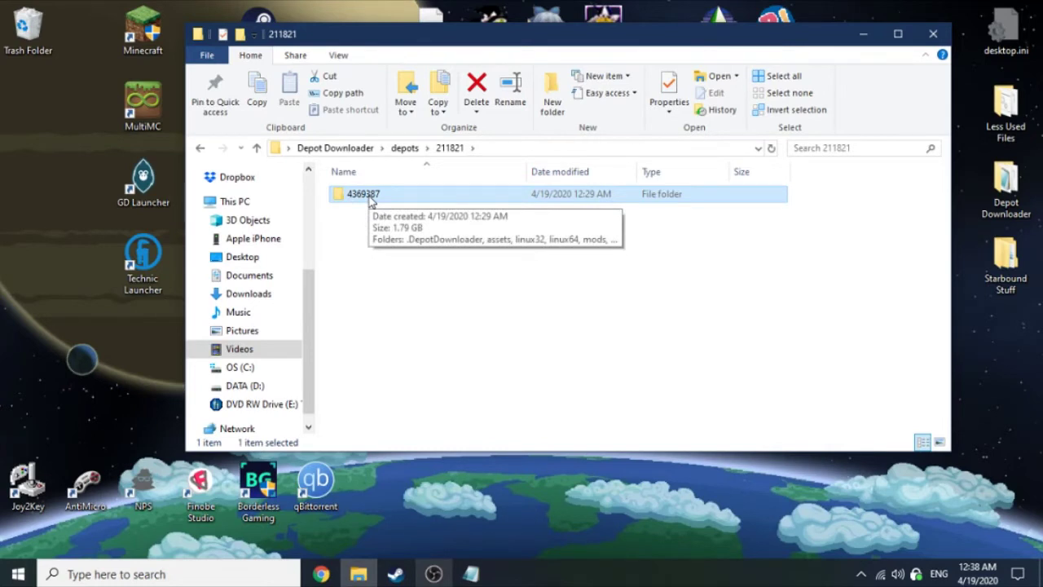
pyautogui.doubleClick(363, 194)
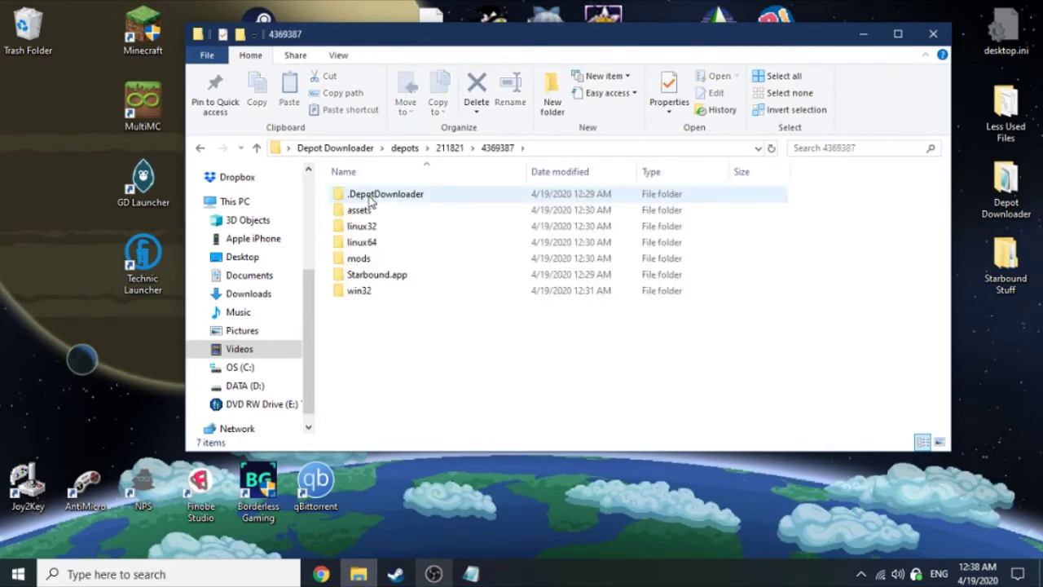
pyautogui.click(449, 148)
pyautogui.doubleClick(456, 198)
# Cut the six game folders, assets through win32, for moving.
pyautogui.moveTo(402, 314); pyautogui.dragTo(395, 199)
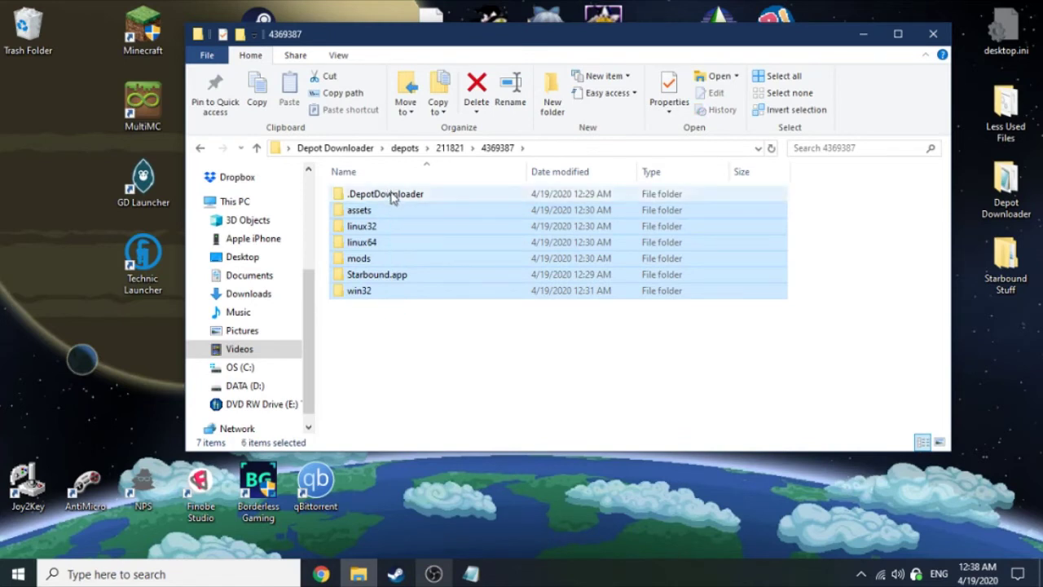
pyautogui.rightClick(449, 222)
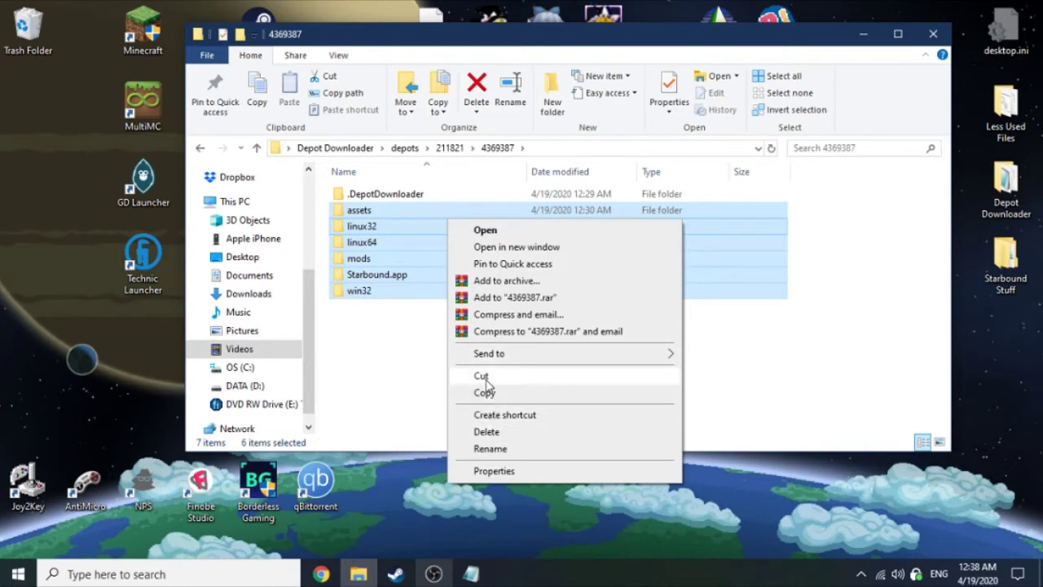
pyautogui.click(481, 377)
pyautogui.scroll(-1, 244, 399)
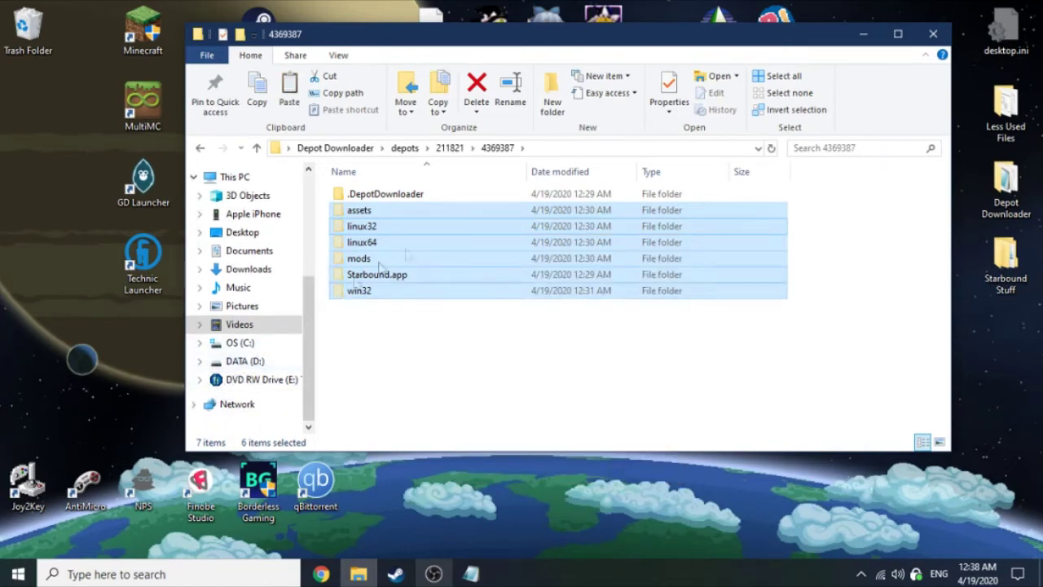
# Create a new folder named 'Starbound Furious Koala' on the DATA (D:) drive.
pyautogui.click(254, 362)
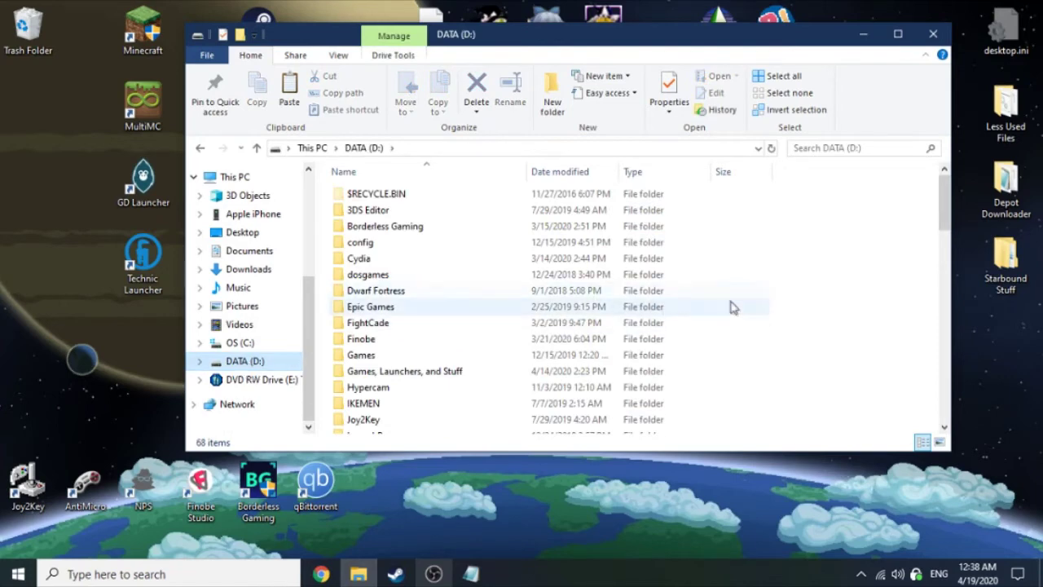
pyautogui.rightClick(766, 297)
pyautogui.rightClick(827, 237)
pyautogui.moveTo(855, 422)
pyautogui.click(751, 426)
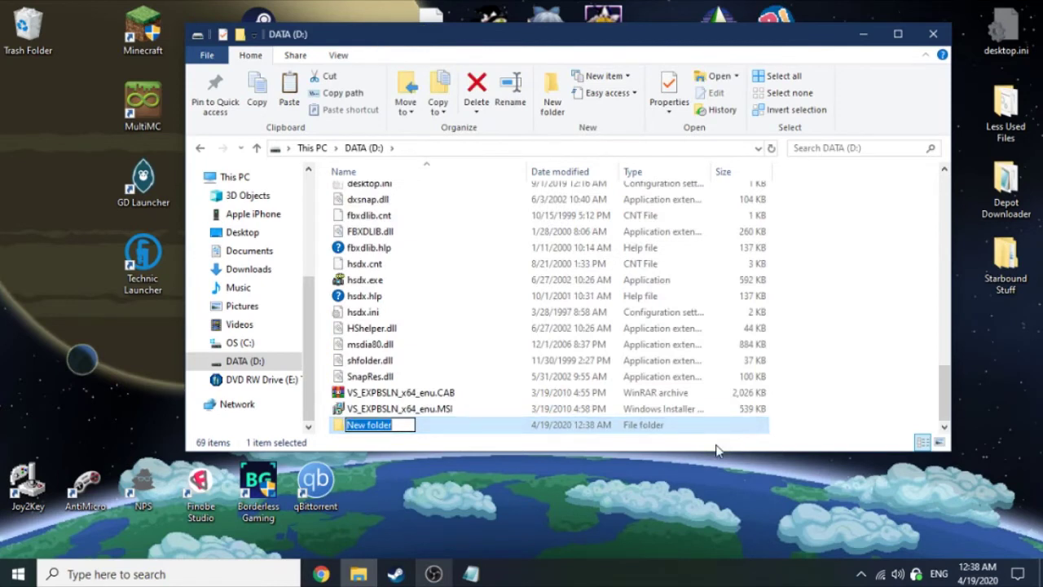
pyautogui.write('Starbound Furious Koala')
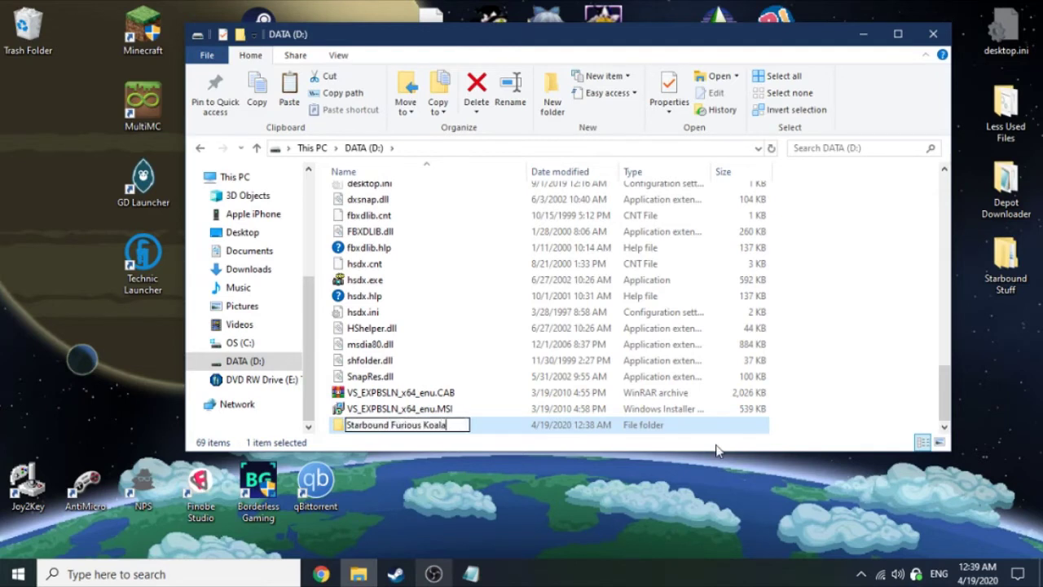
pyautogui.press('Return')
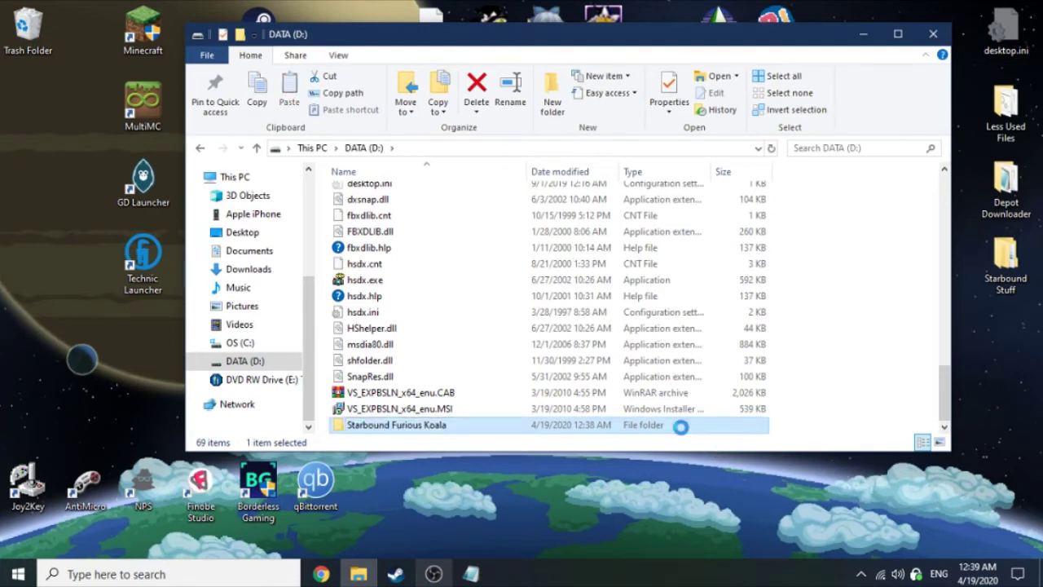
# Paste the game folders into Starbound Furious Koala and open its win32 folder.
pyautogui.doubleClick(673, 425)
pyautogui.rightClick(552, 331)
pyautogui.click(639, 434)
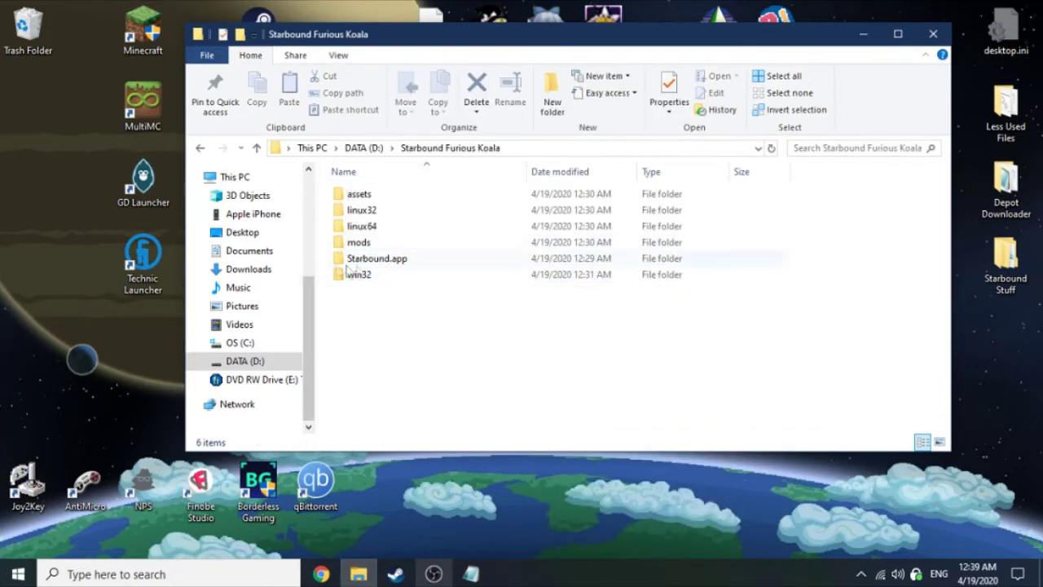
pyautogui.doubleClick(342, 274)
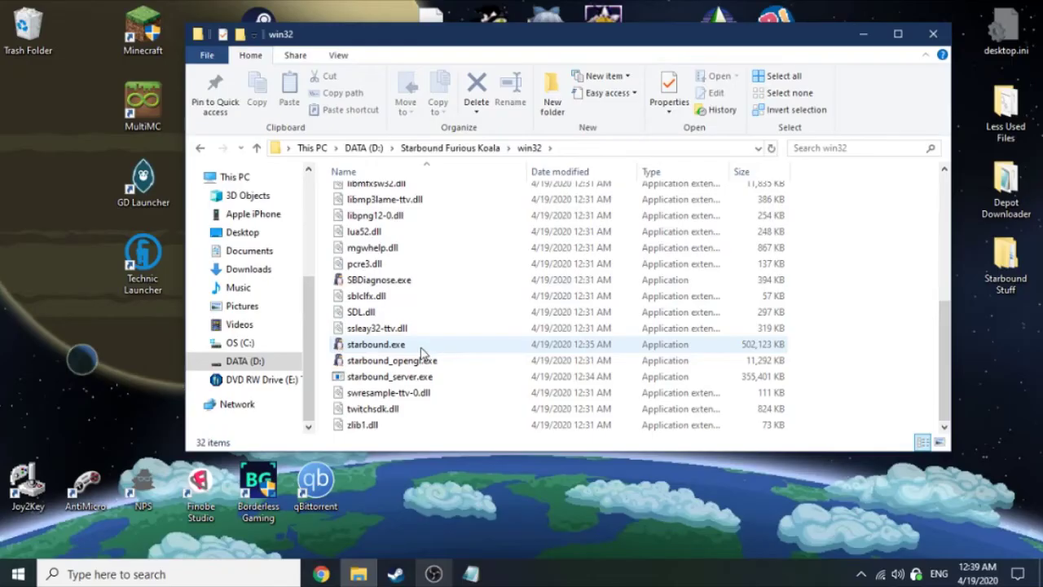
# Launch starbound.exe from the win32 folder, then return to Steam's Starbound library page.
pyautogui.doubleClick(400, 346)
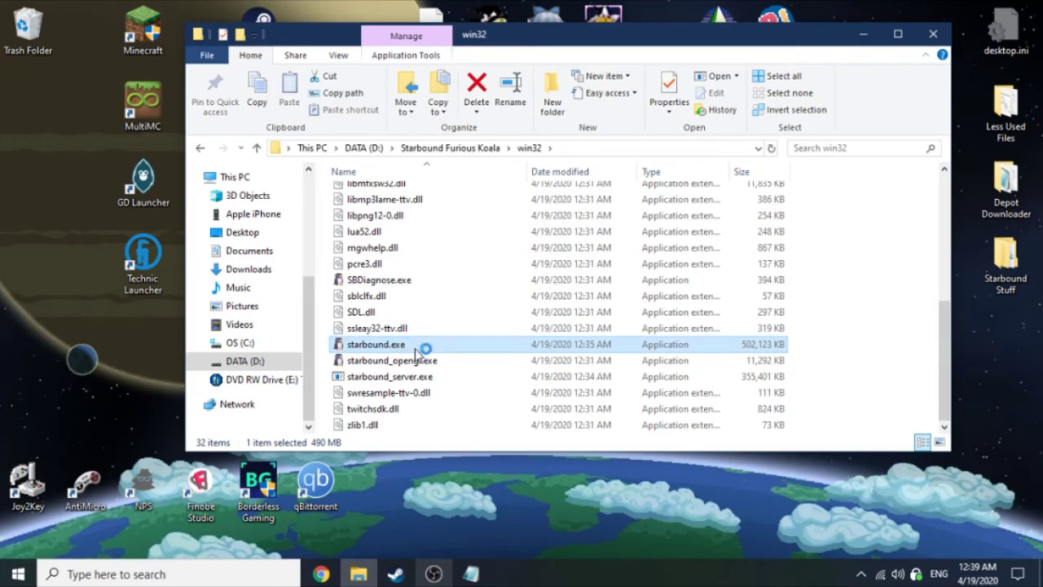
pyautogui.scroll(1, 399, 399)
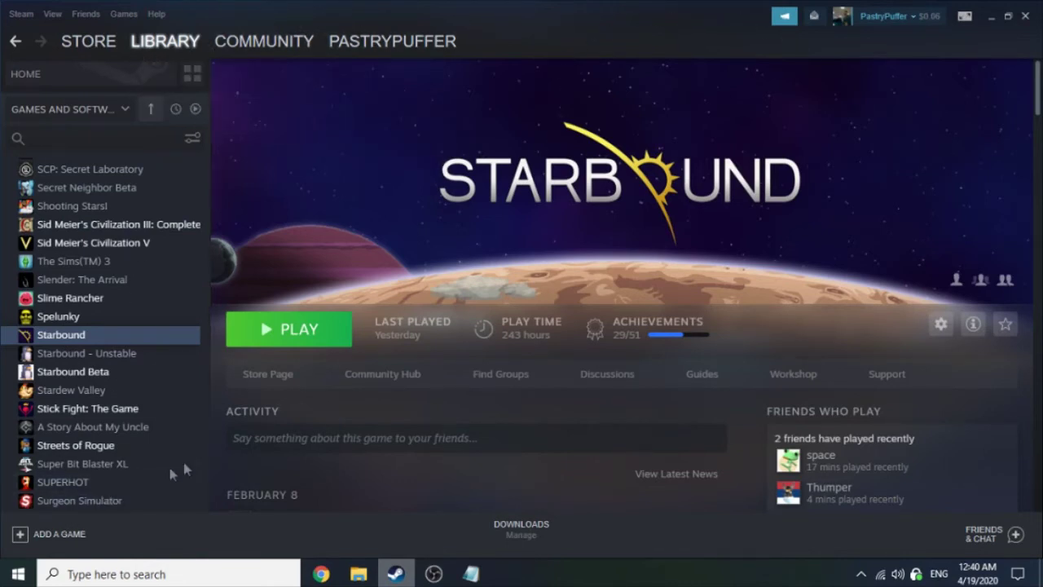
# Start adding a non-Steam game and browse to the DATA (D:) drive.
pyautogui.click(63, 534)
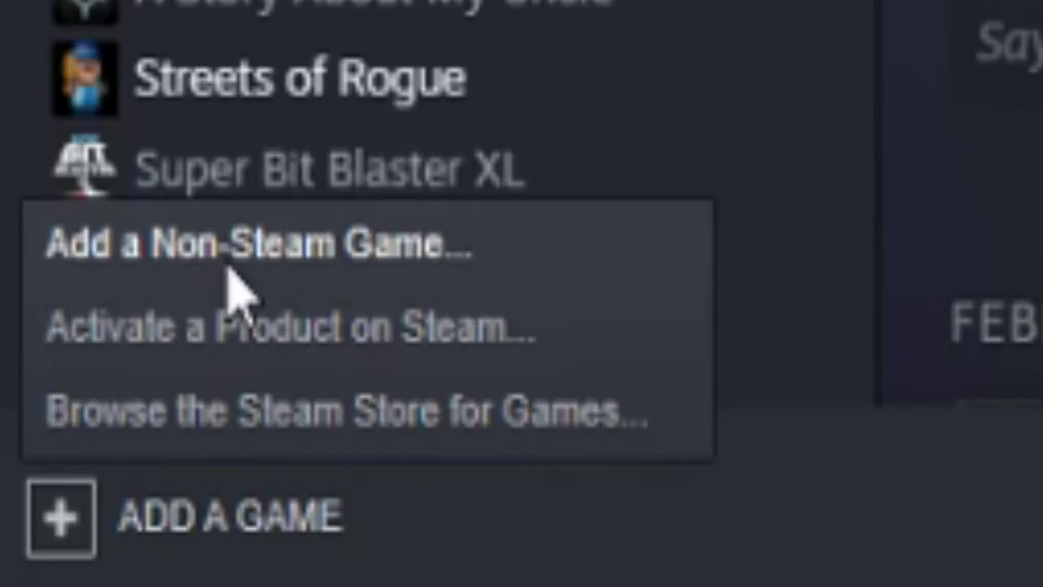
pyautogui.click(230, 274)
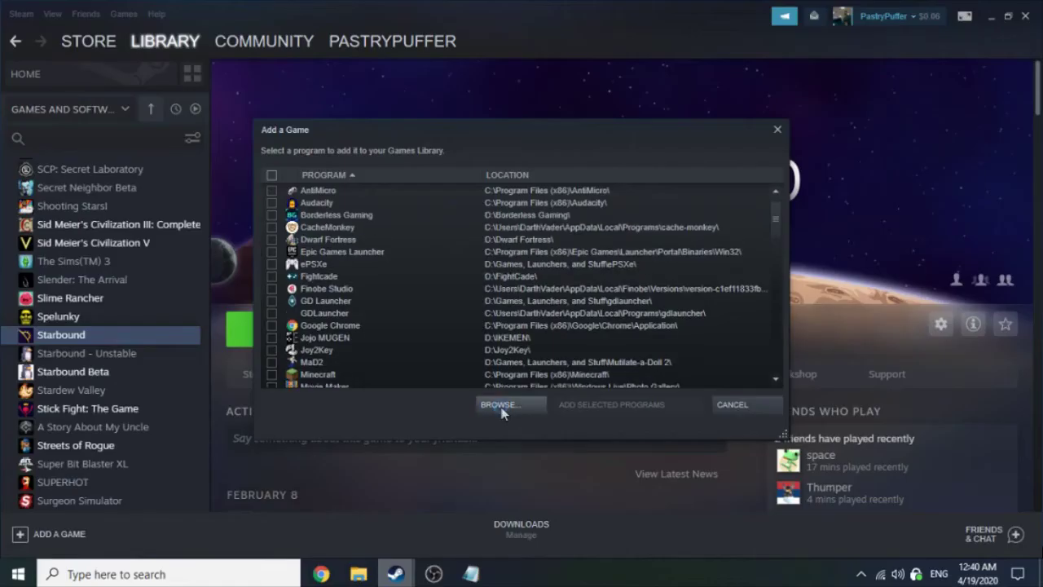
pyautogui.click(500, 406)
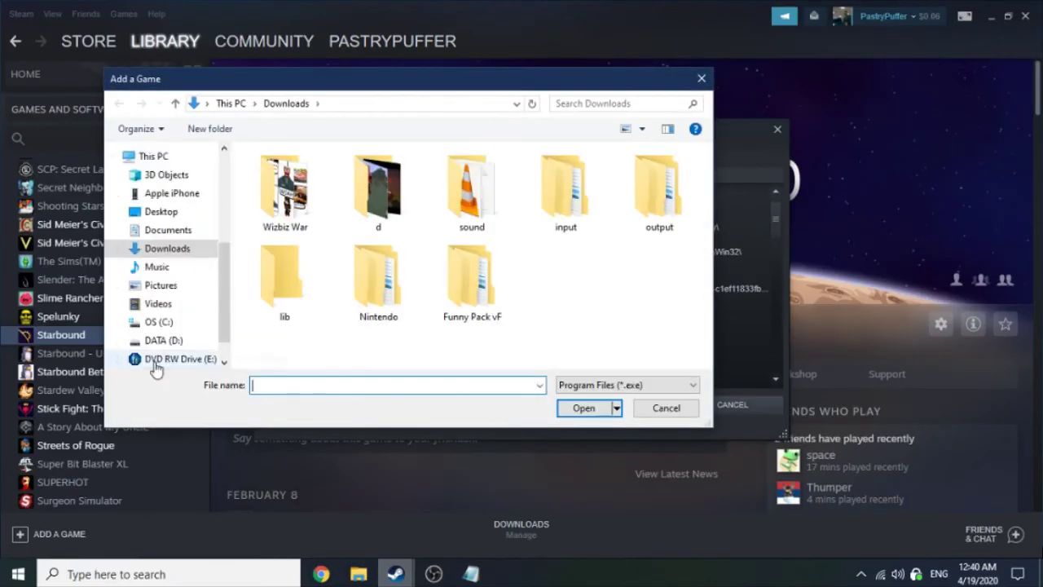
pyautogui.click(174, 342)
pyautogui.scroll(-10, 366, 277)
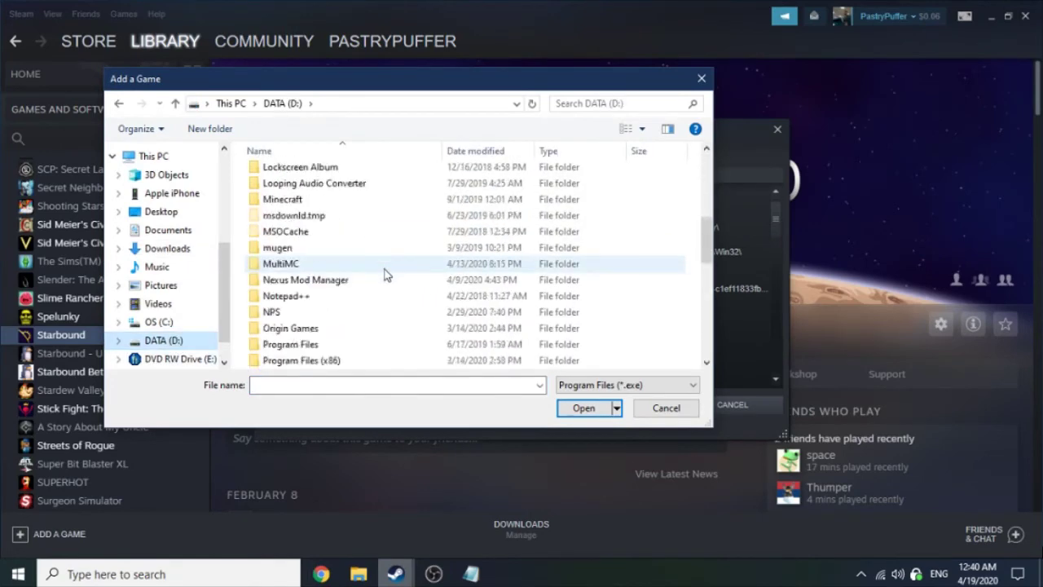
pyautogui.scroll(-5, 386, 275)
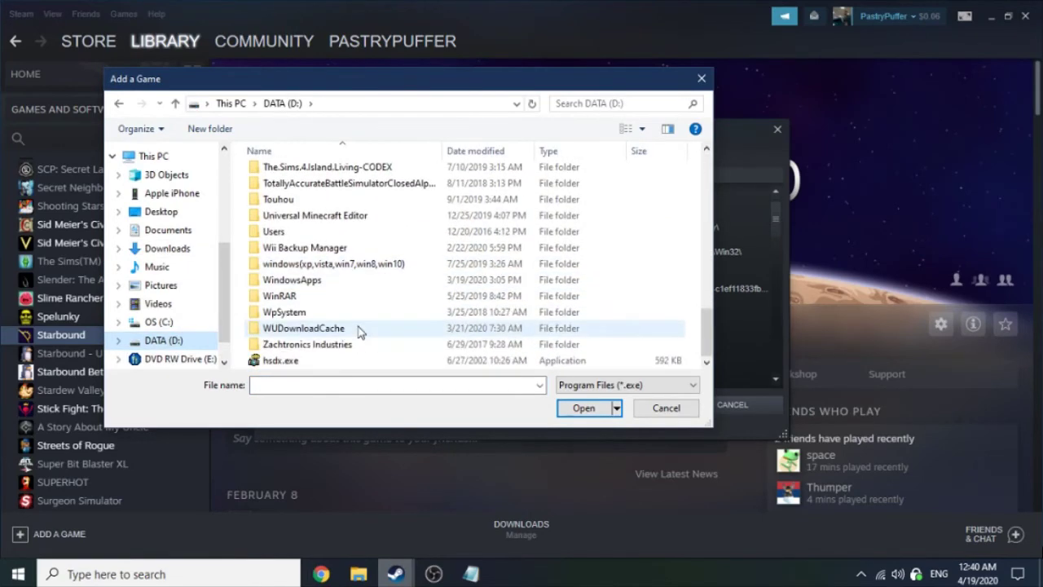
pyautogui.scroll(12, 363, 328)
# Pick D:\Starbound Furious Koala\win32\starbound.exe and add it to the library.
pyautogui.click(699, 275)
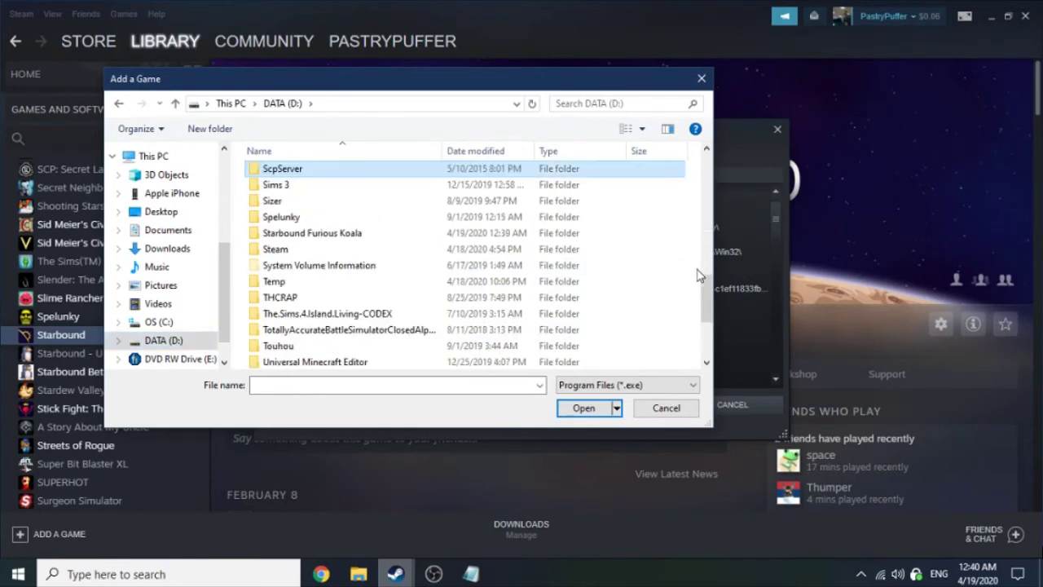
pyautogui.press('s')
pyautogui.press('s')
pyautogui.press('s')
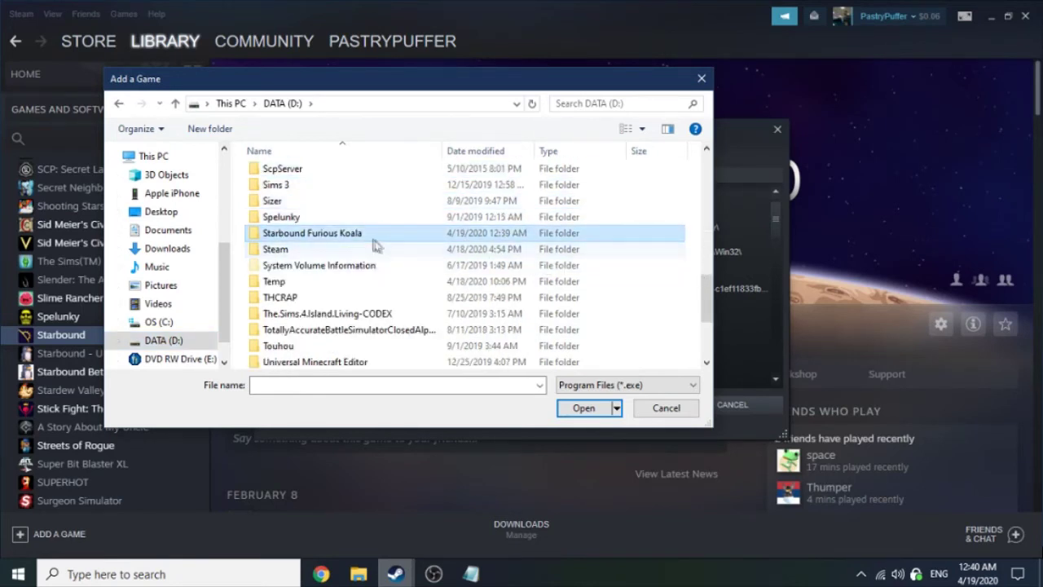
pyautogui.doubleClick(366, 235)
pyautogui.doubleClick(337, 255)
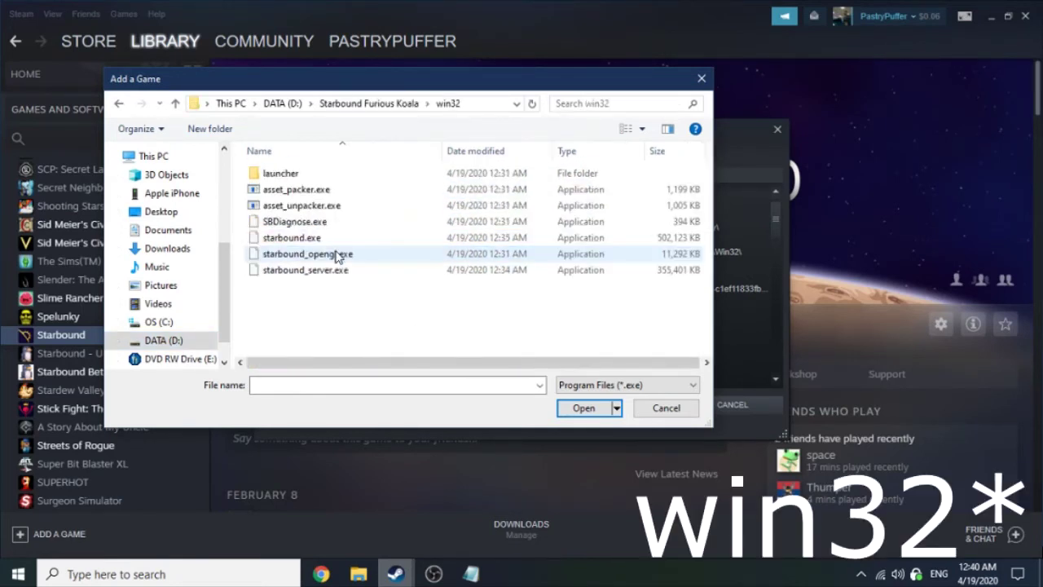
pyautogui.doubleClick(298, 237)
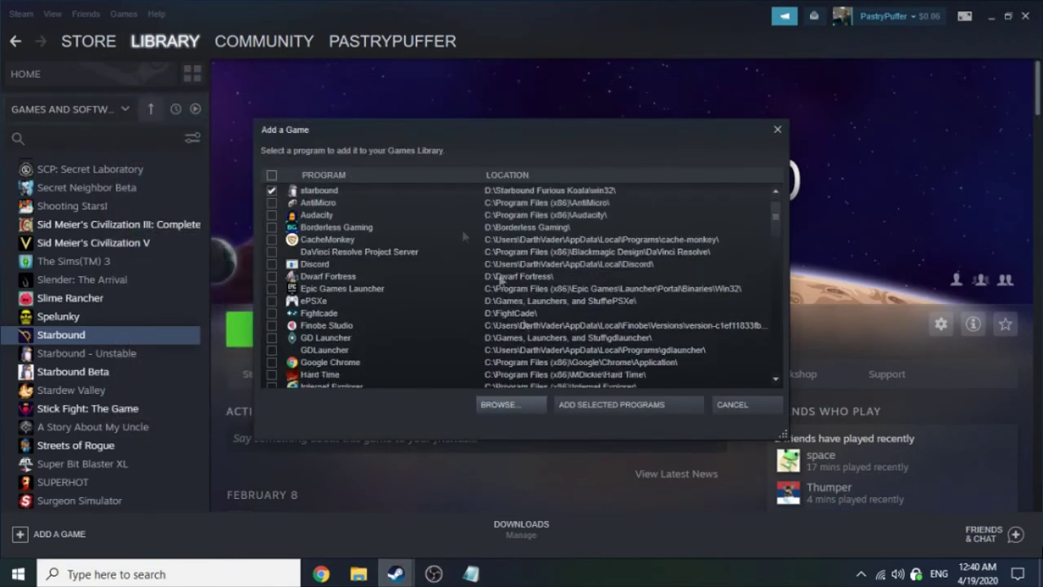
pyautogui.click(611, 404)
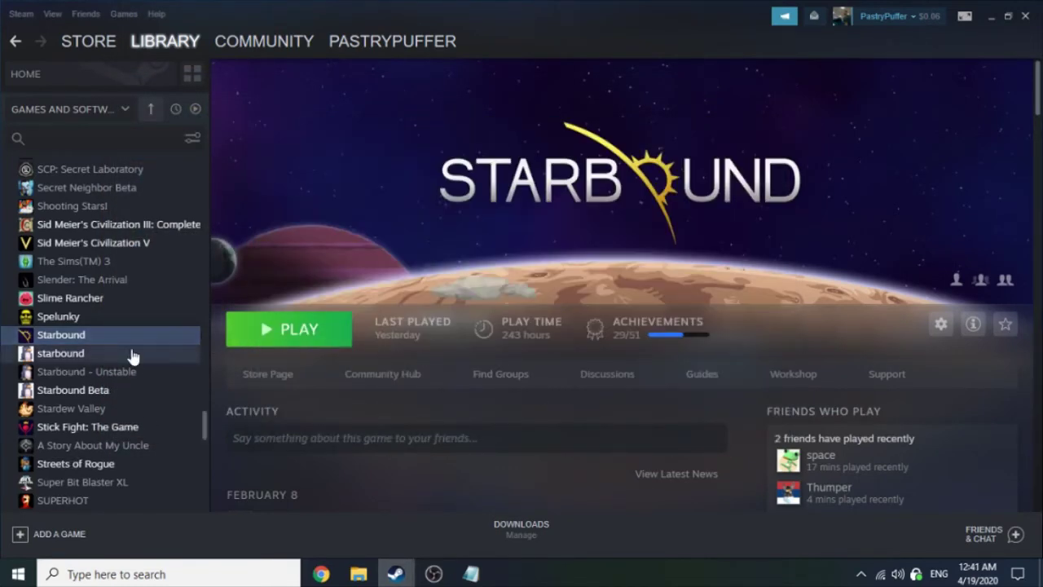
# Launch the new starbound library entry, then close its Starbound window.
pyautogui.click(135, 354)
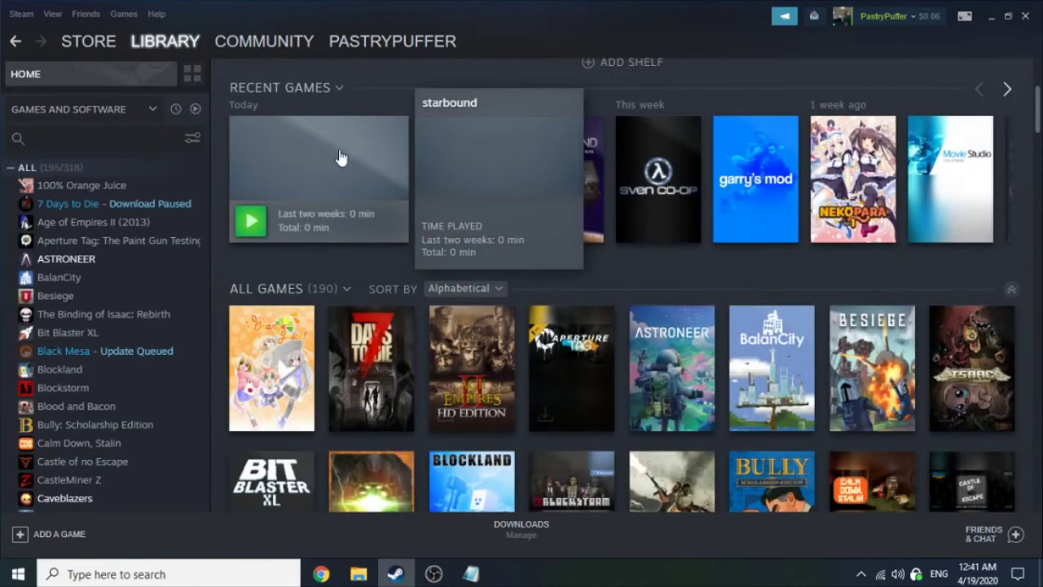
pyautogui.rightClick(511, 574)
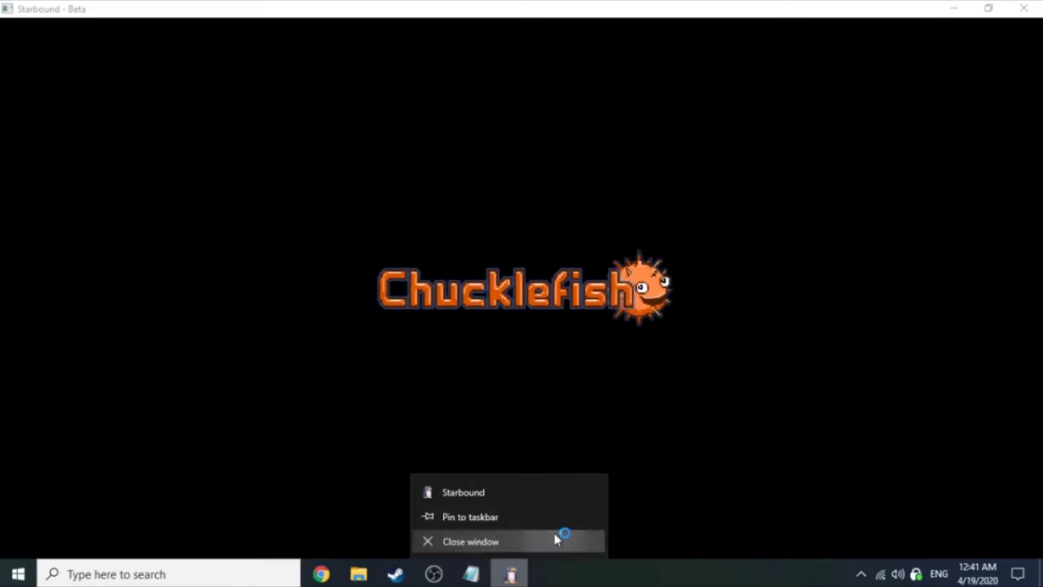
pyautogui.click(559, 535)
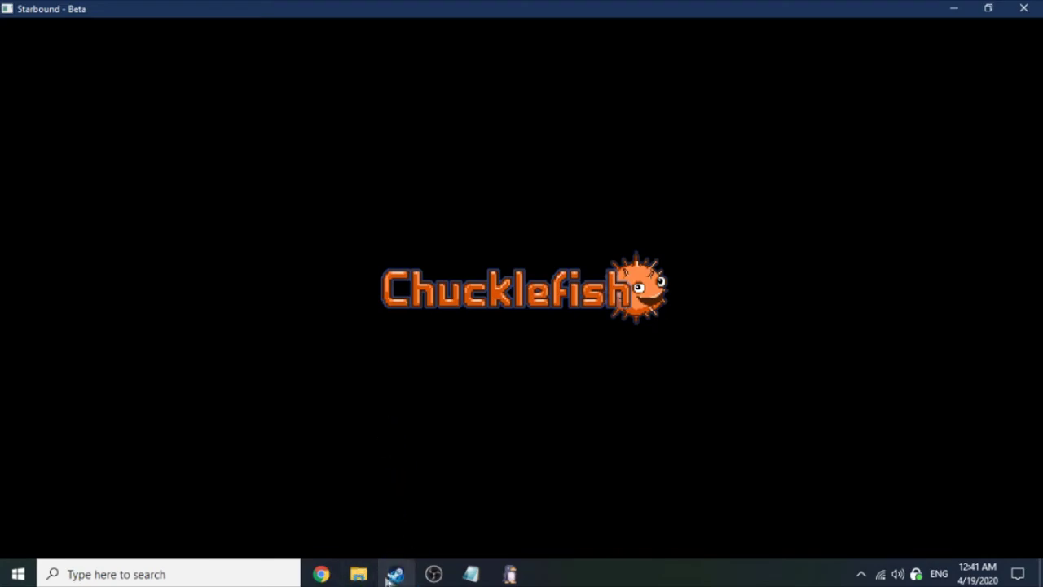
pyautogui.click(392, 574)
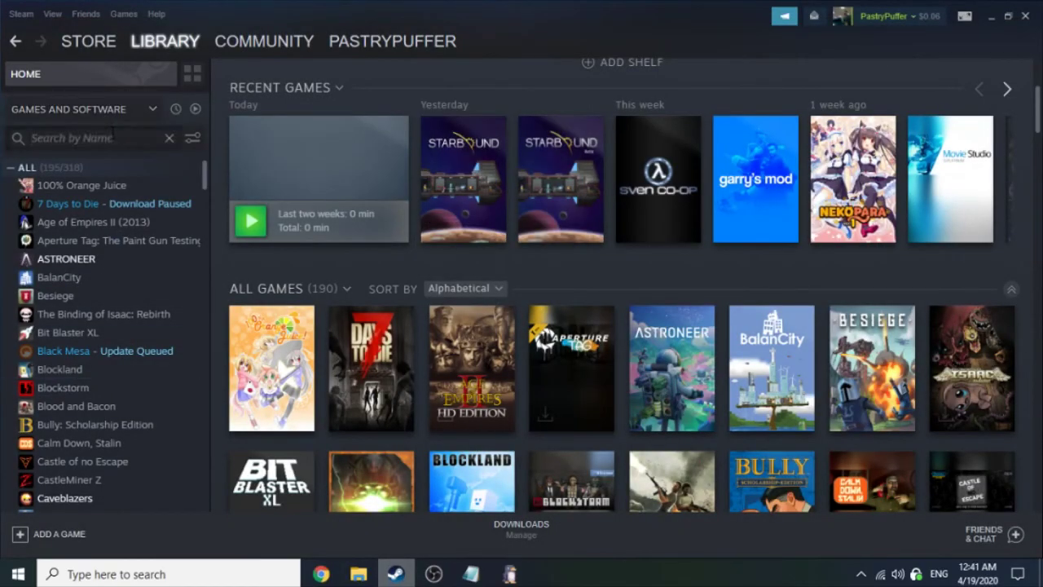
# Remove the non-Steam starbound entry from the library and force-close the frozen Starbound window.
pyautogui.write('sta')
pyautogui.press('BackSpace')
pyautogui.press('BackSpace')
pyautogui.press('BackSpace')
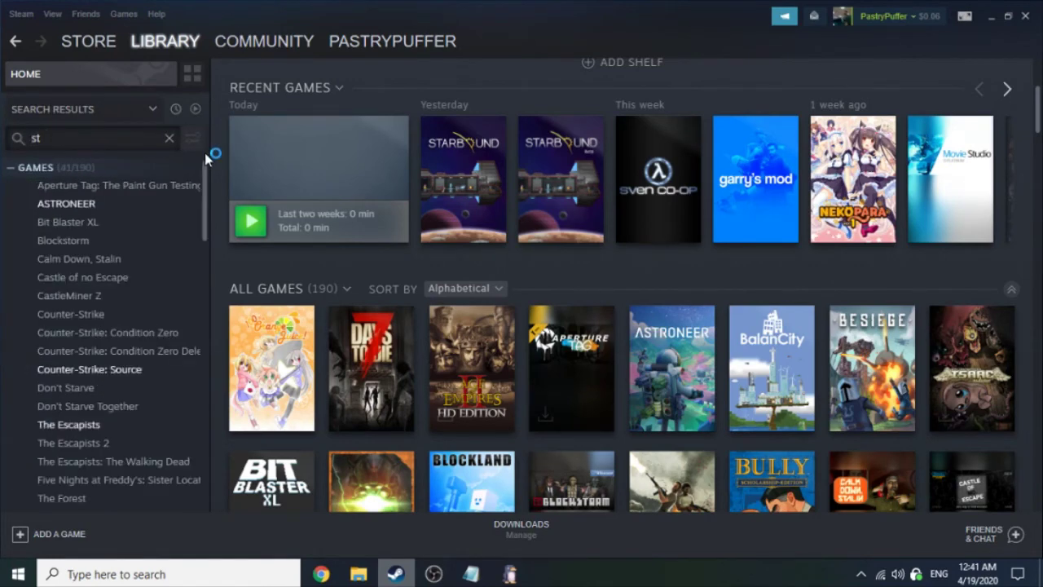
pyautogui.rightClick(293, 151)
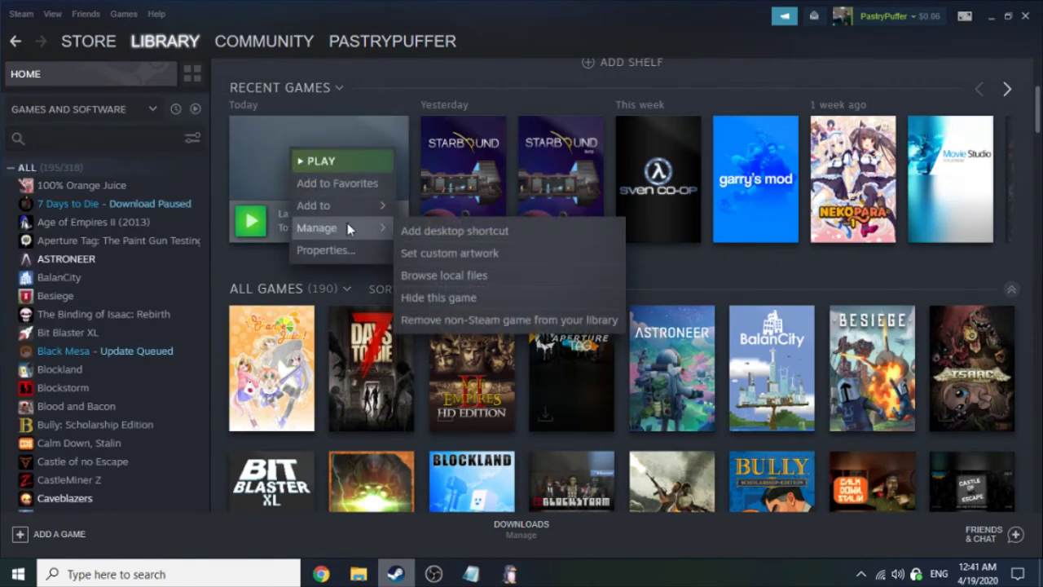
pyautogui.click(461, 277)
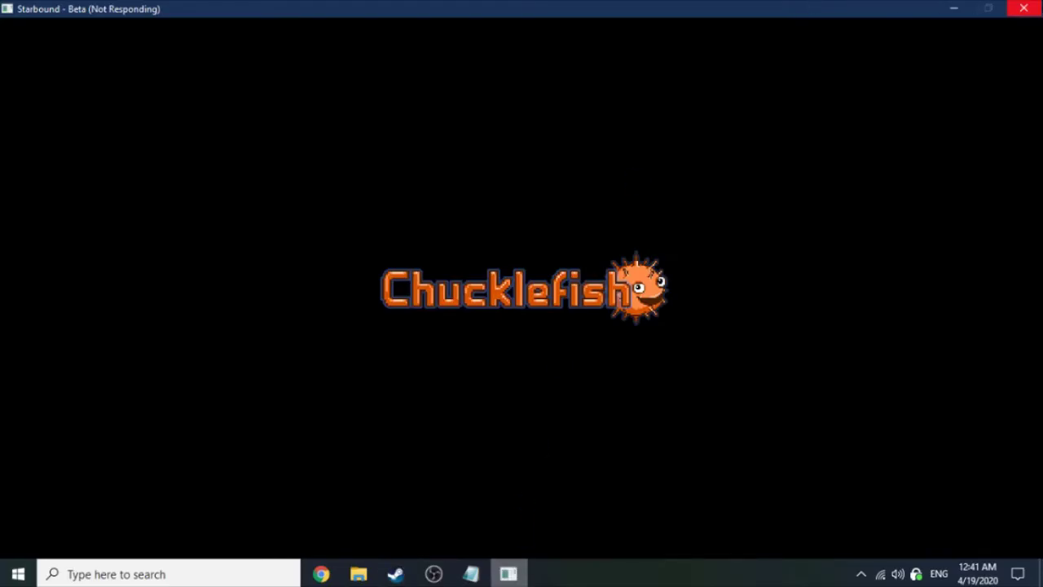
pyautogui.click(1024, 8)
pyautogui.click(468, 298)
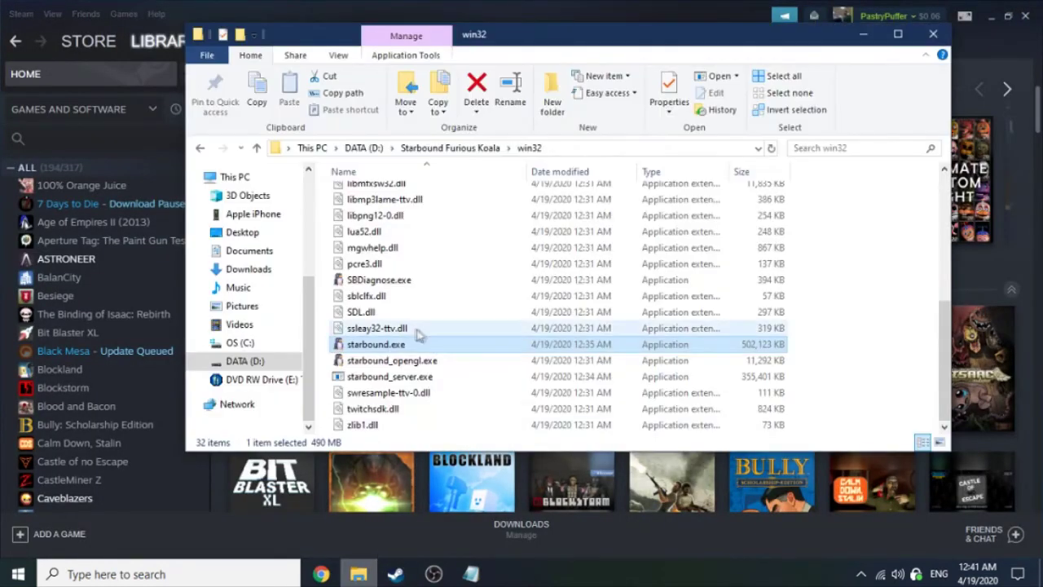
# Rename starbound.exe in the win32 folder to 'Starbound Furious Koala.exe'.
pyautogui.click(408, 361)
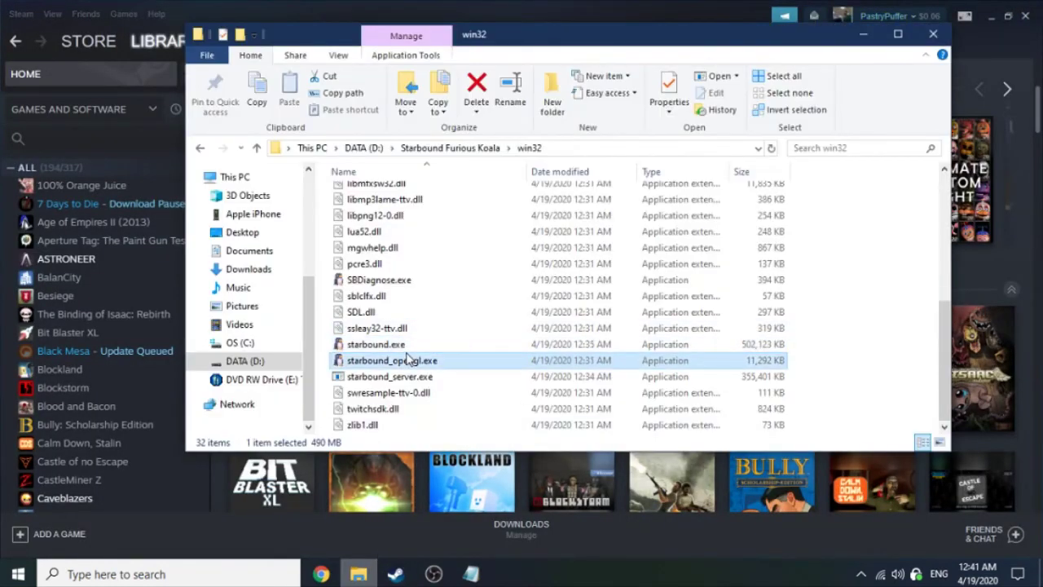
pyautogui.rightClick(403, 355)
pyautogui.click(383, 349)
pyautogui.hotkey('shift', 'F10')
pyautogui.click(431, 525)
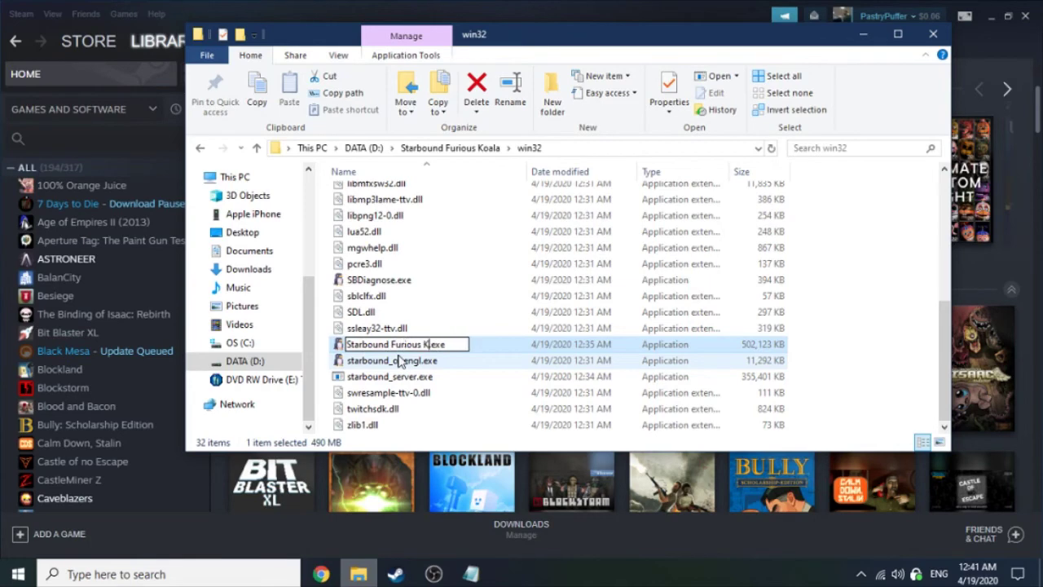
pyautogui.click(68, 535)
# Add D:\Starbound Furious Koala\win32\Starbound Furious Koala.exe to Steam as a non-Steam game.
pyautogui.click(60, 481)
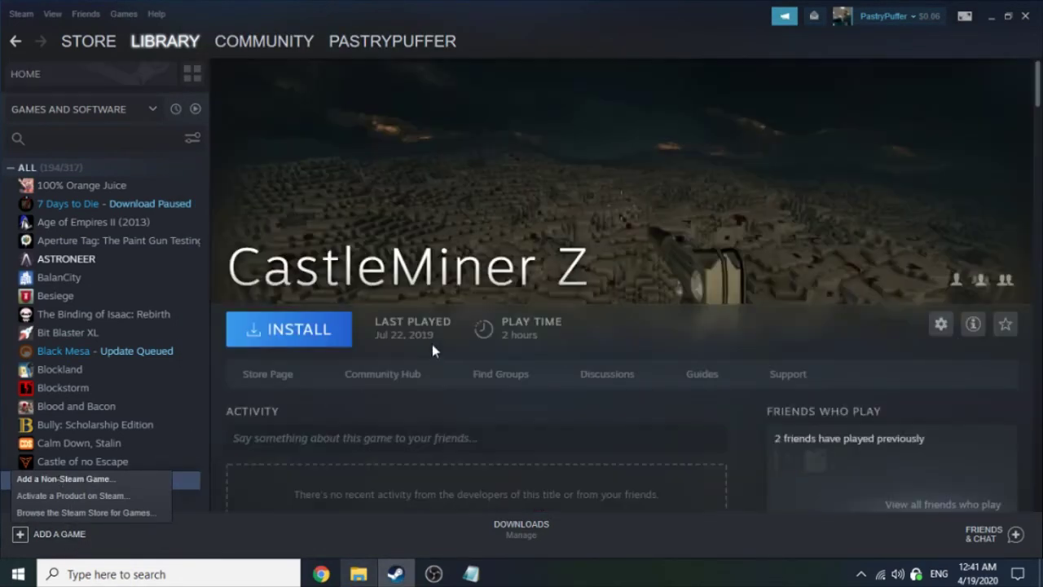
pyautogui.click(65, 481)
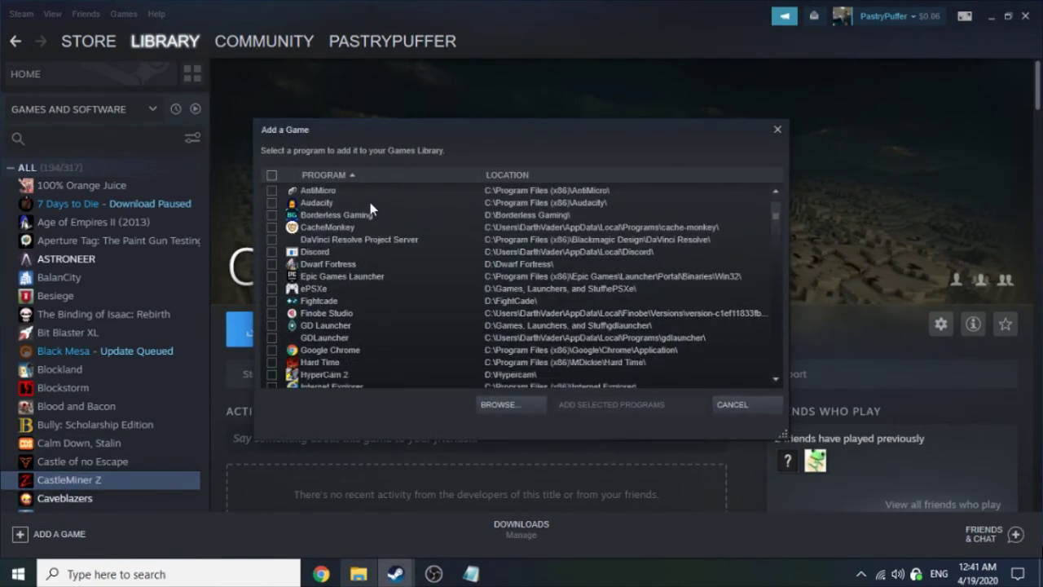
pyautogui.click(499, 405)
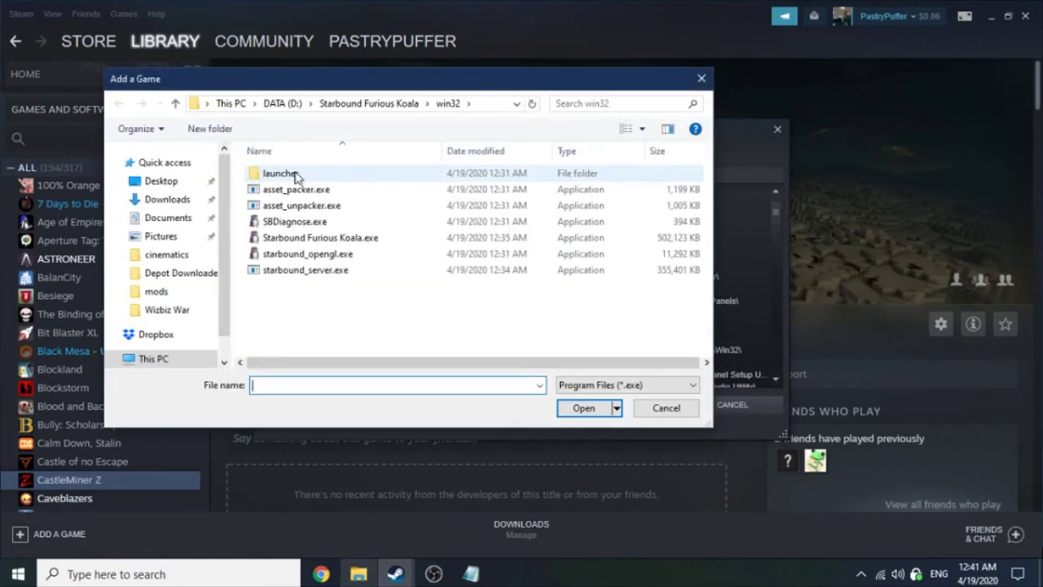
pyautogui.click(308, 240)
pyautogui.doubleClick(308, 239)
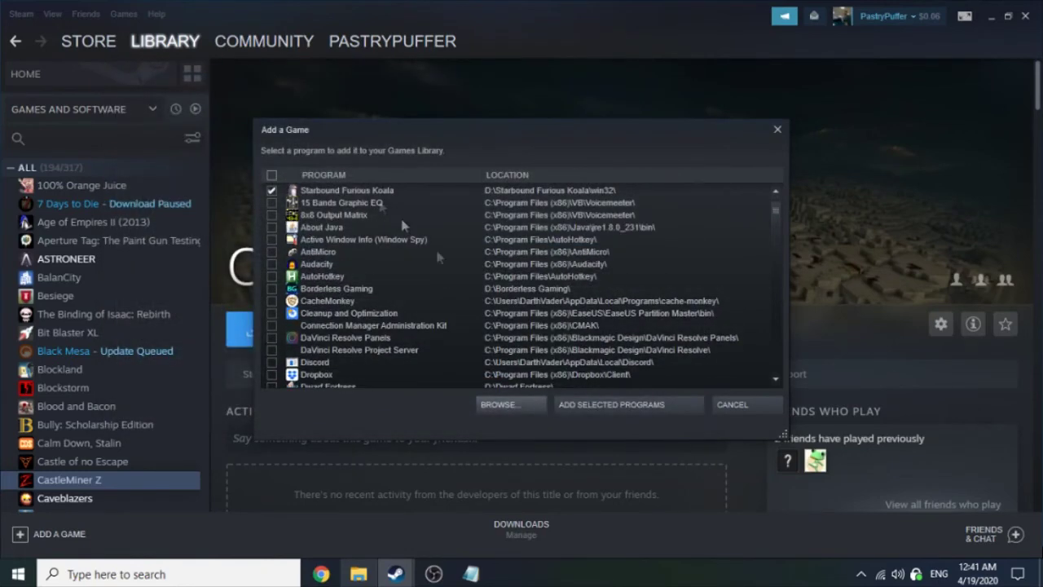
pyautogui.click(590, 407)
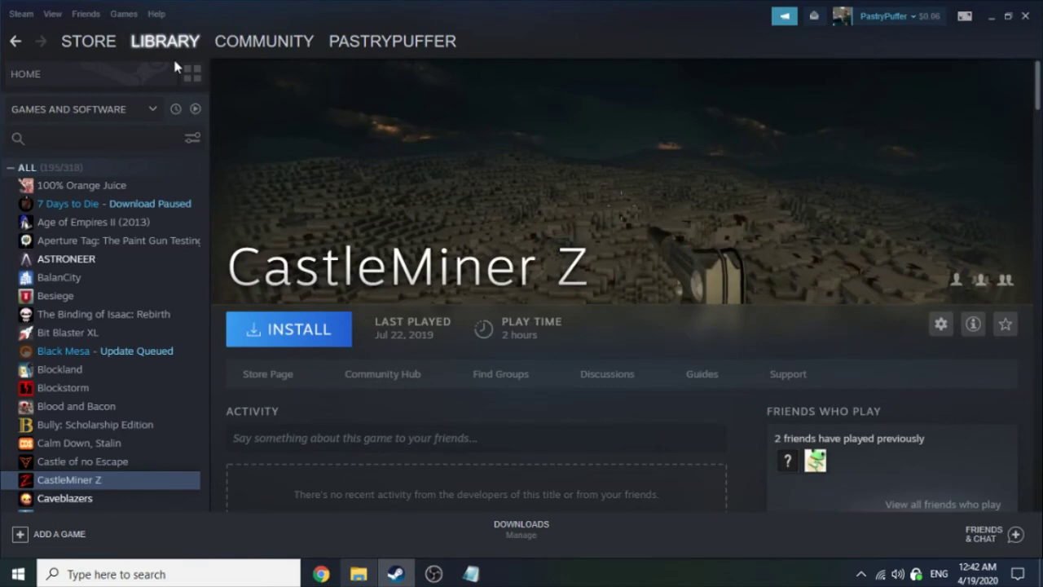
# Search the library for 'starb' and open the Starbound Beta and Starbound Furious Koala pages.
pyautogui.click(174, 68)
pyautogui.click(91, 137)
pyautogui.write('starb')
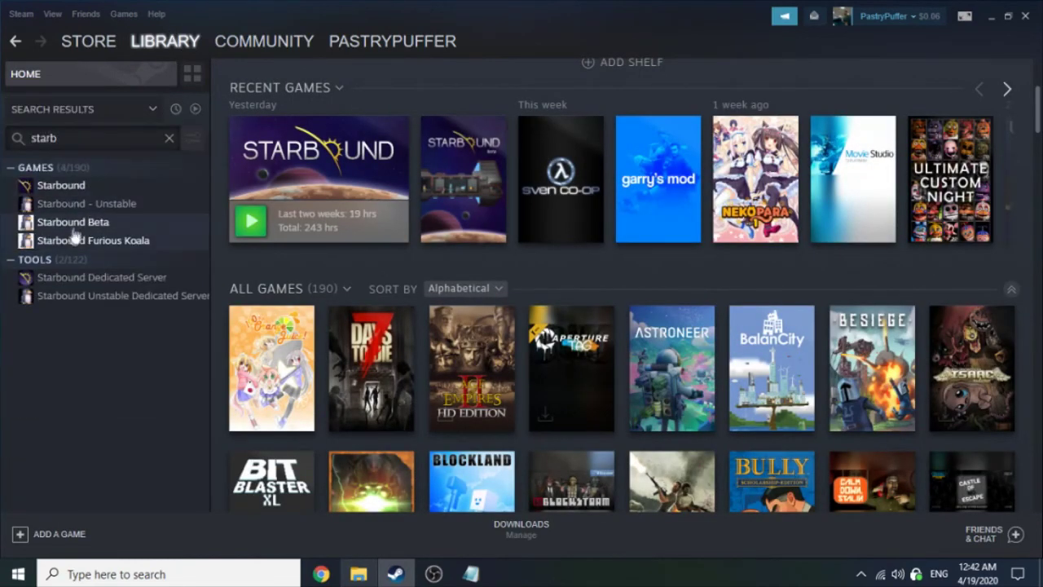
pyautogui.click(77, 222)
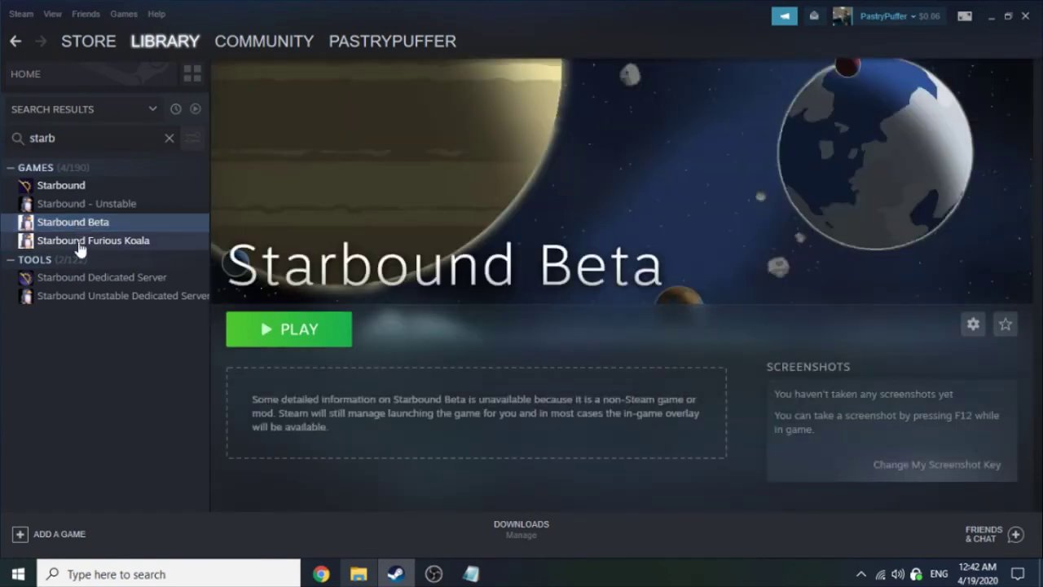
pyautogui.click(82, 240)
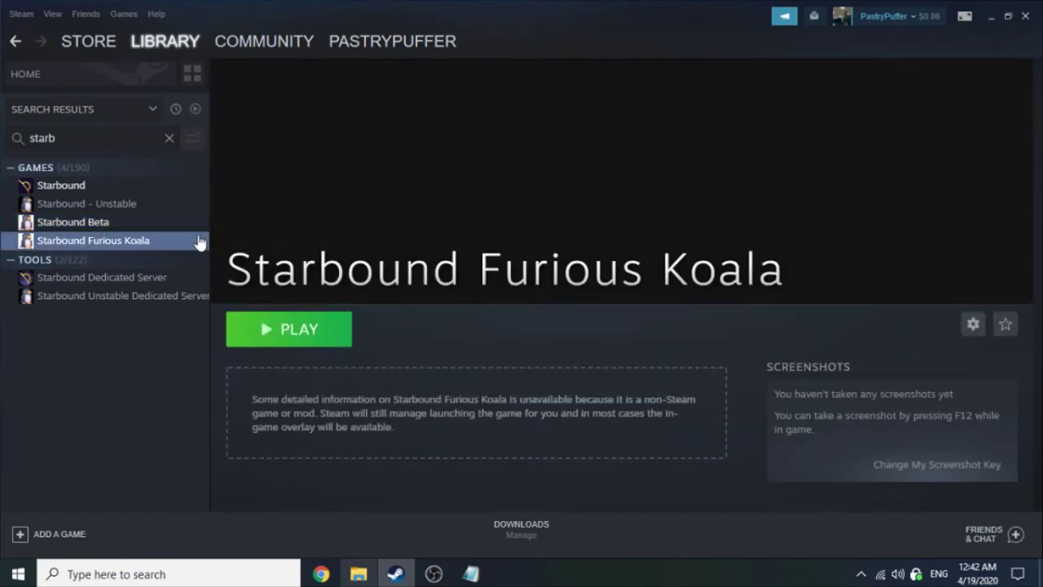
# Open the custom artwork options on the Starbound Furious Koala banner, dismiss them, and return to library home.
pyautogui.moveTo(185, 45)
pyautogui.rightClick(386, 205)
pyautogui.rightClick(451, 140)
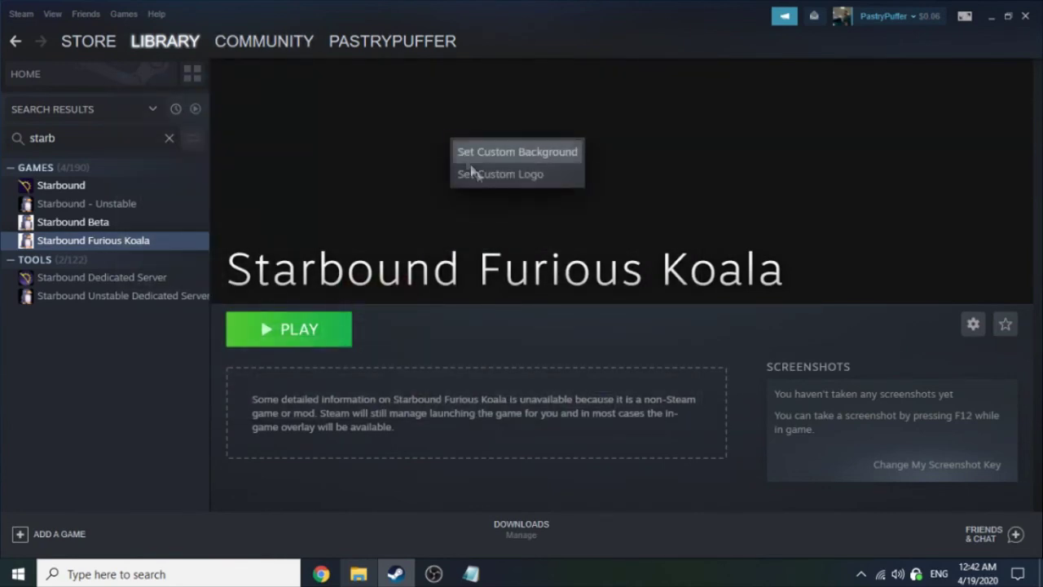
pyautogui.rightClick(373, 147)
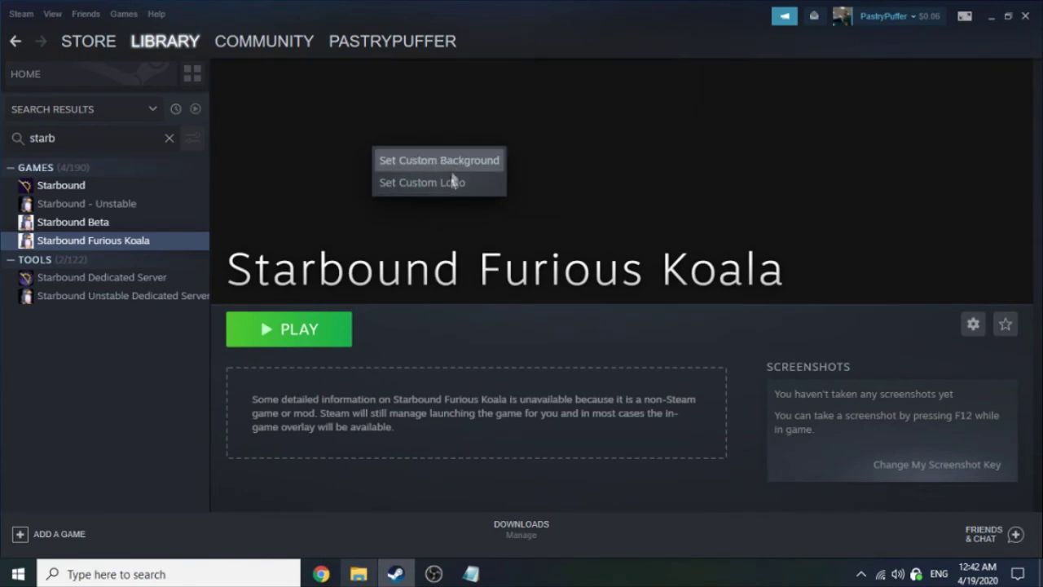
pyautogui.click(331, 204)
pyautogui.moveTo(160, 55)
pyautogui.click(157, 62)
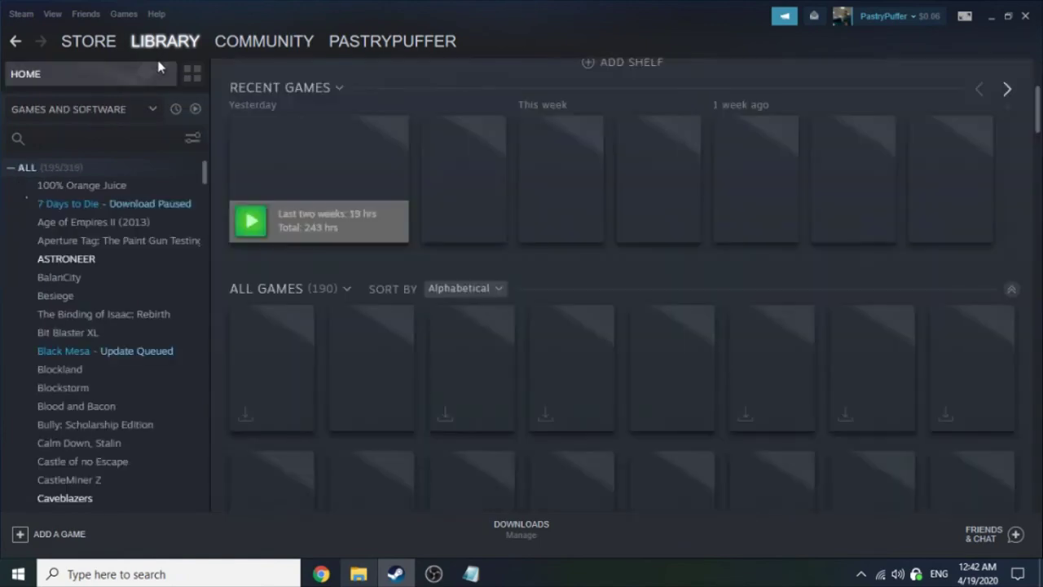
pyautogui.moveTo(333, 178)
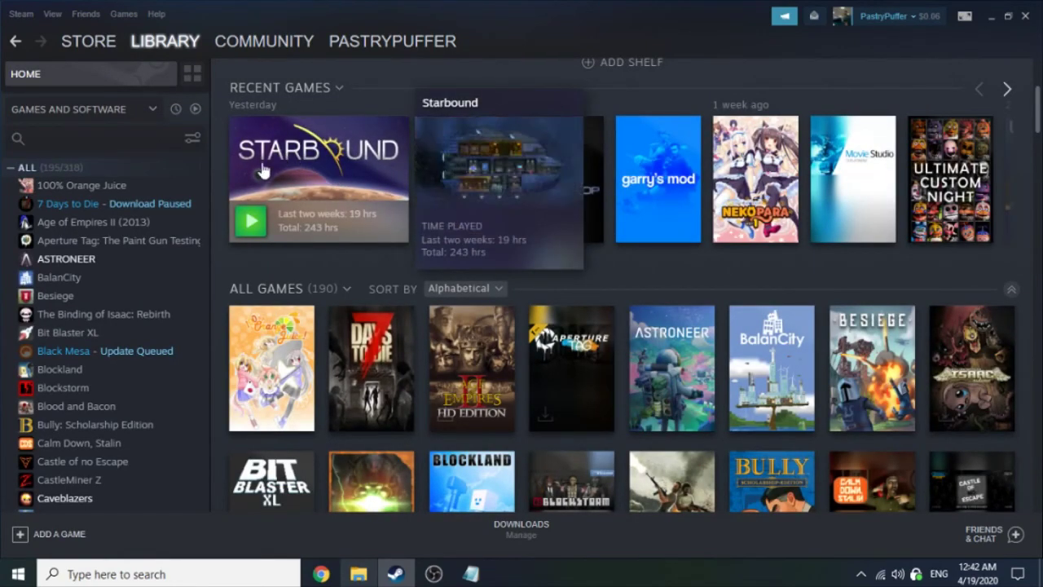
pyautogui.moveTo(471, 196)
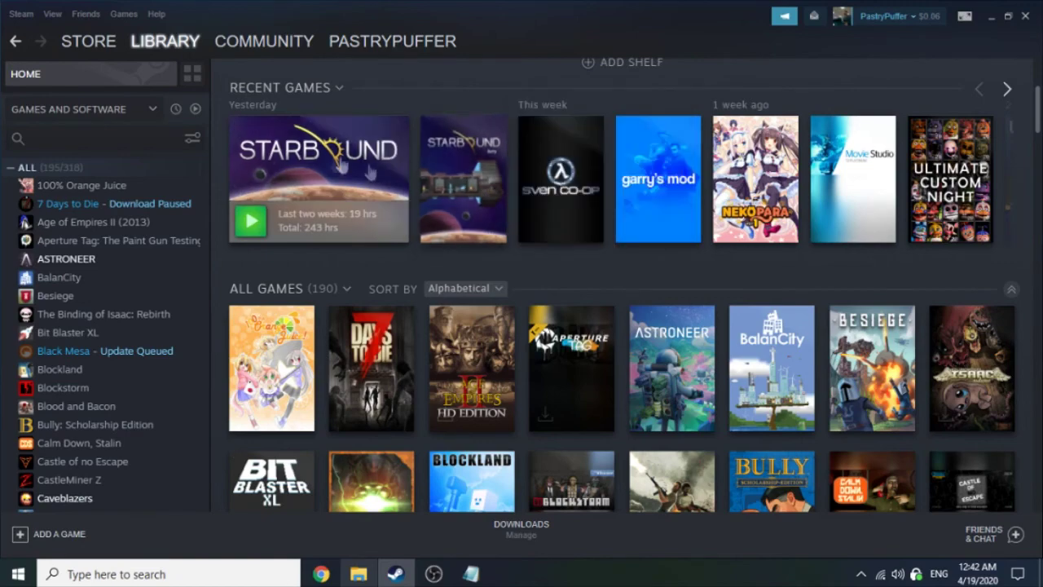
# Search Google Images for 'steam starbound cove' and preview the Starbound on Steam image.
pyautogui.click(321, 574)
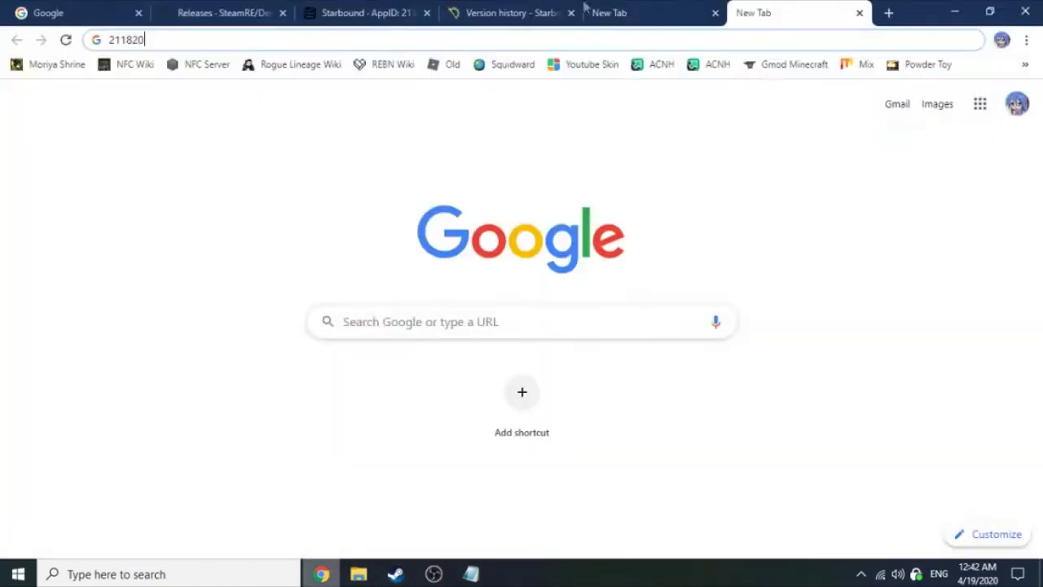
pyautogui.click(890, 16)
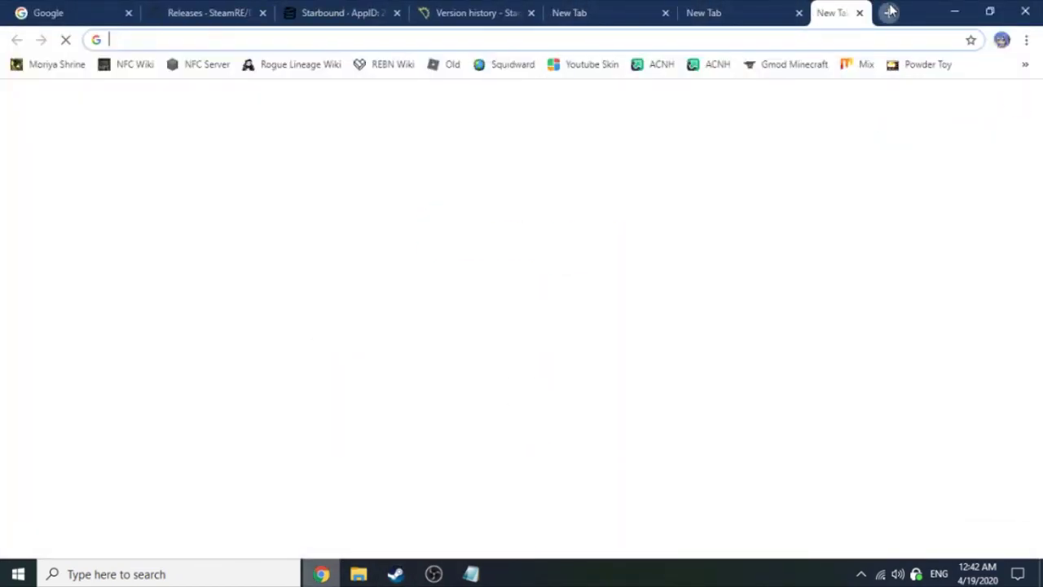
pyautogui.write('steam starbound cover art')
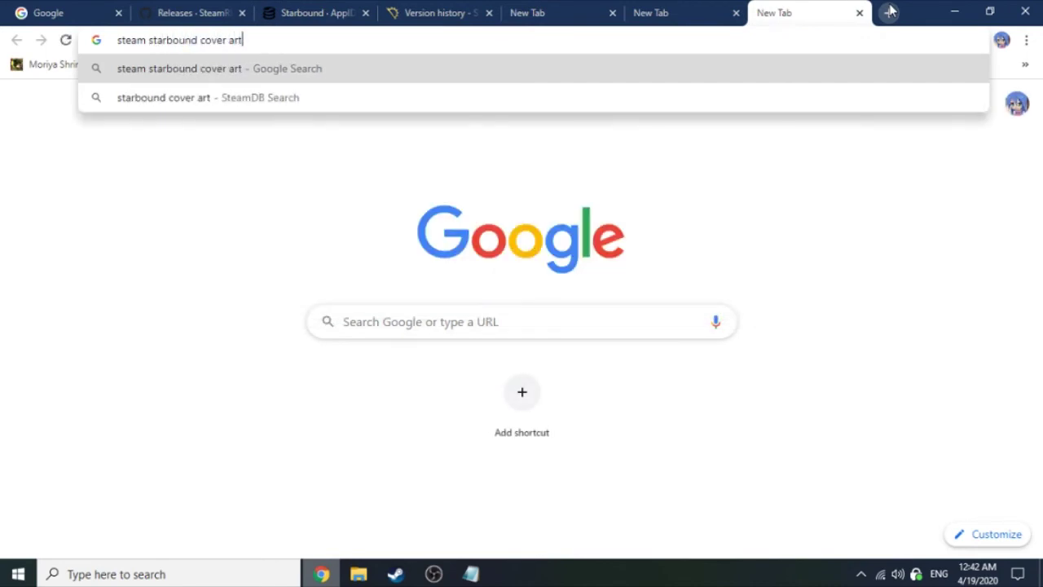
pyautogui.press('Return')
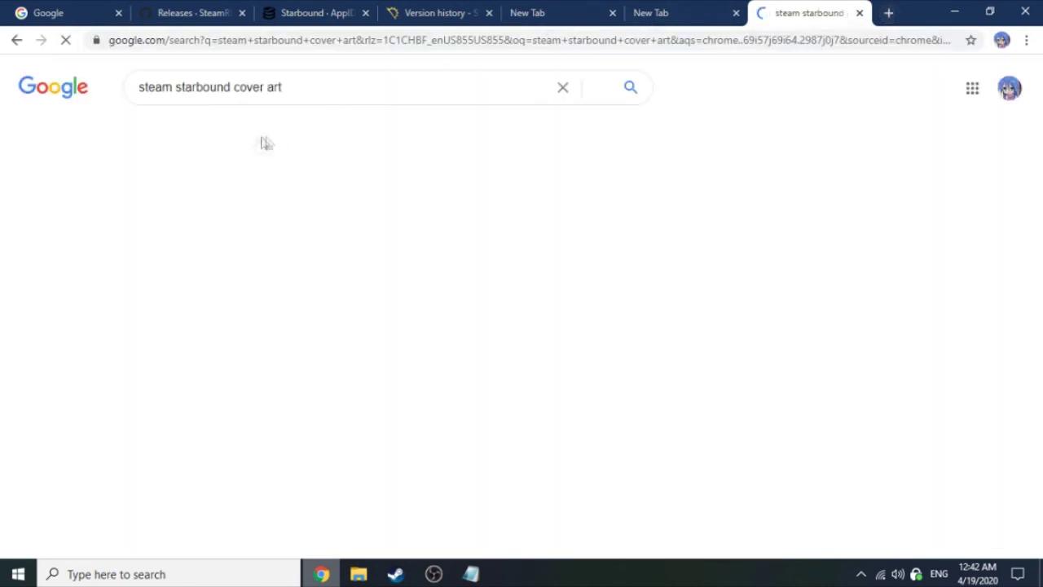
pyautogui.click(216, 142)
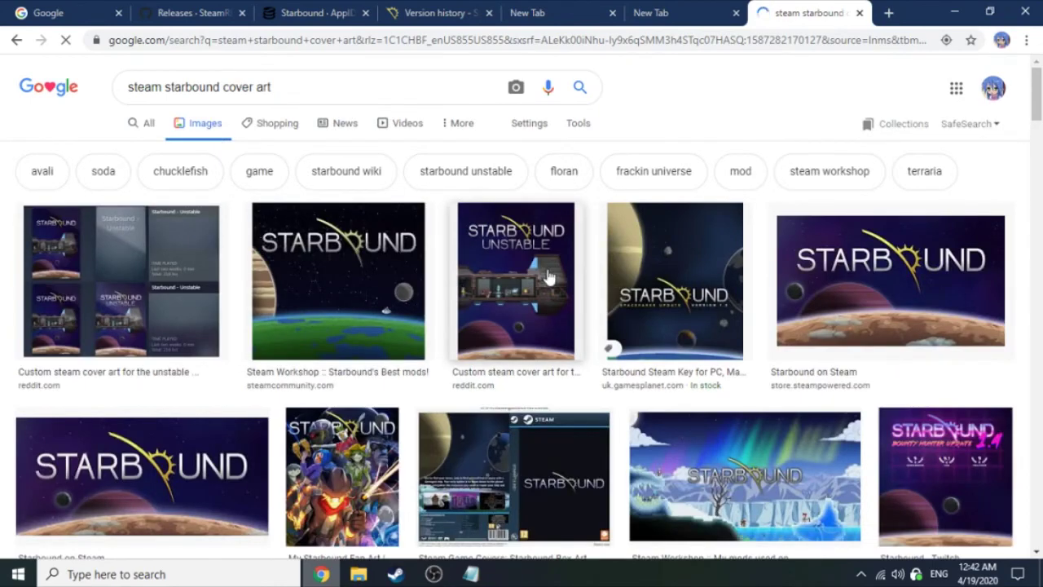
pyautogui.scroll(-1, 922, 329)
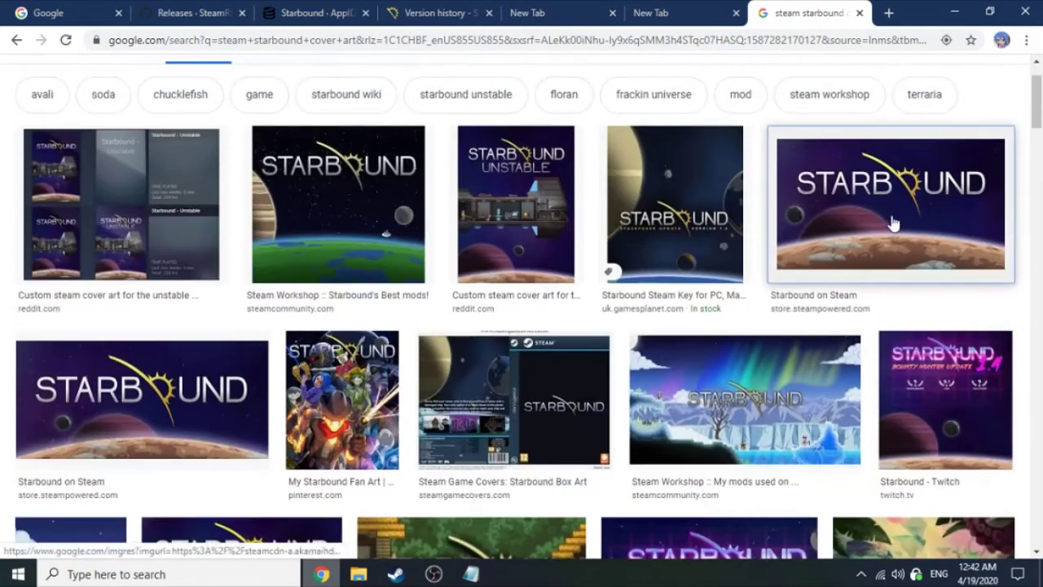
pyautogui.click(893, 223)
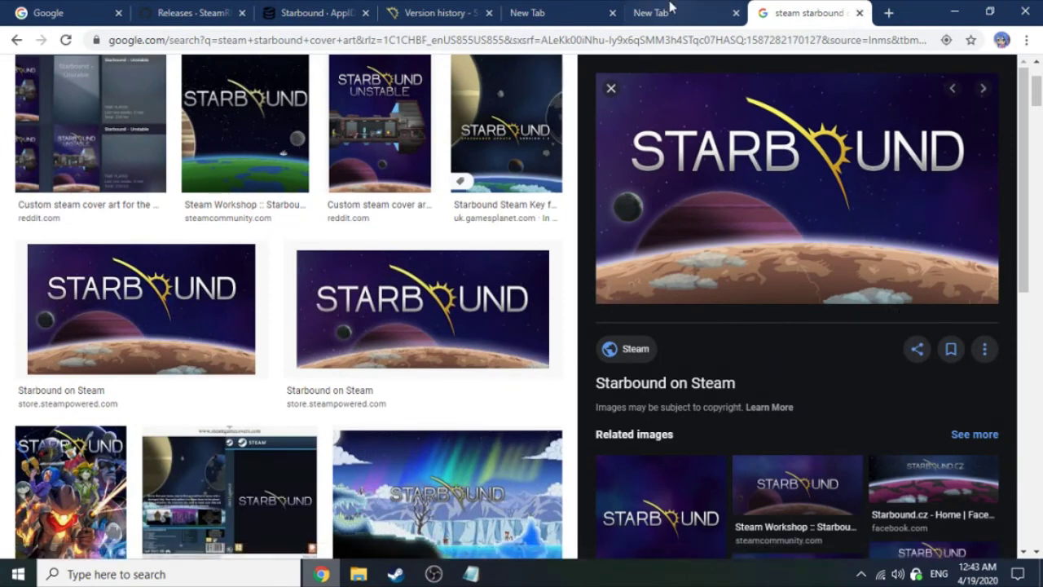
# Close the cover art search tab and minimize Chrome to reveal Steam.
pyautogui.hotkey('ctrl', 'shift', 'Tab')
pyautogui.click(860, 13)
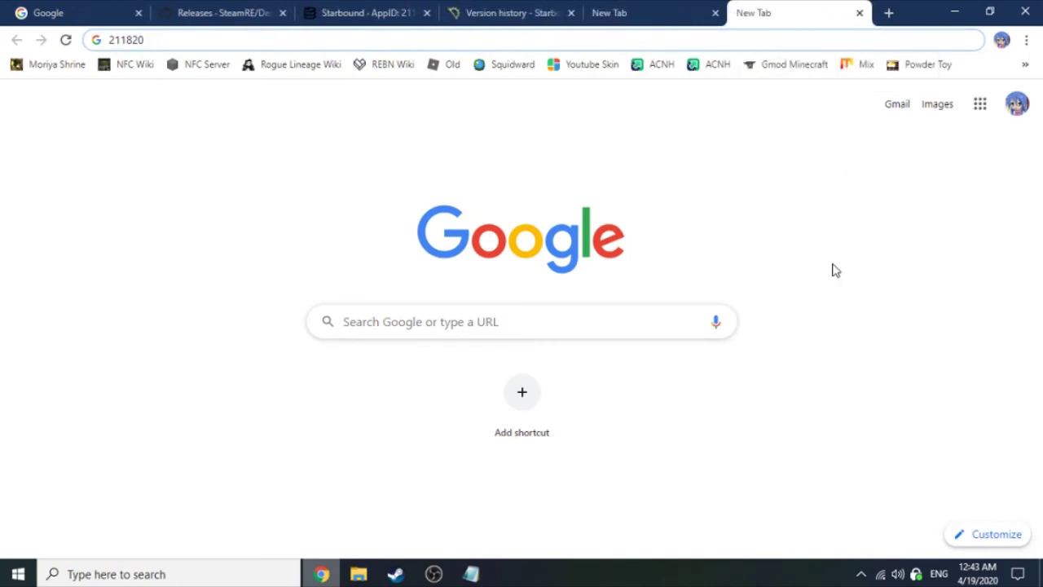
pyautogui.click(958, 13)
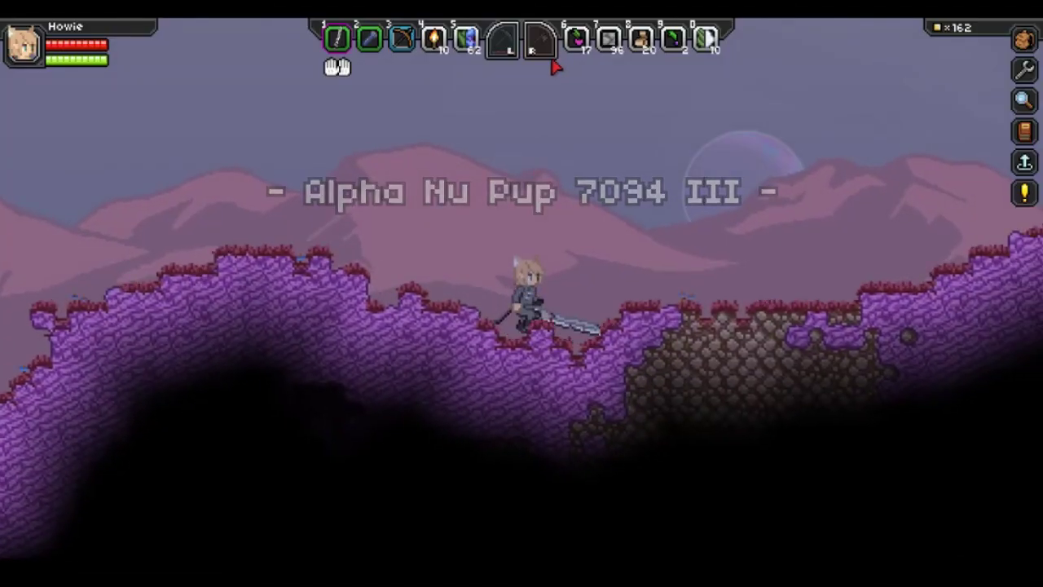
# Equip the broadsword from slot 1, walk right, and attack the approaching enemies.
pyautogui.press('d')
pyautogui.click(543, 52)
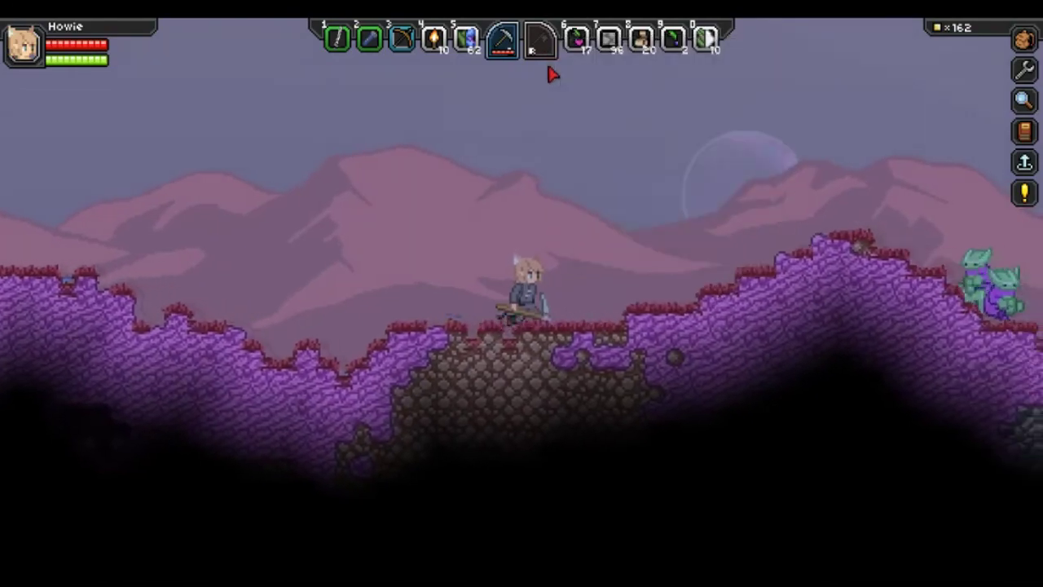
pyautogui.press('1')
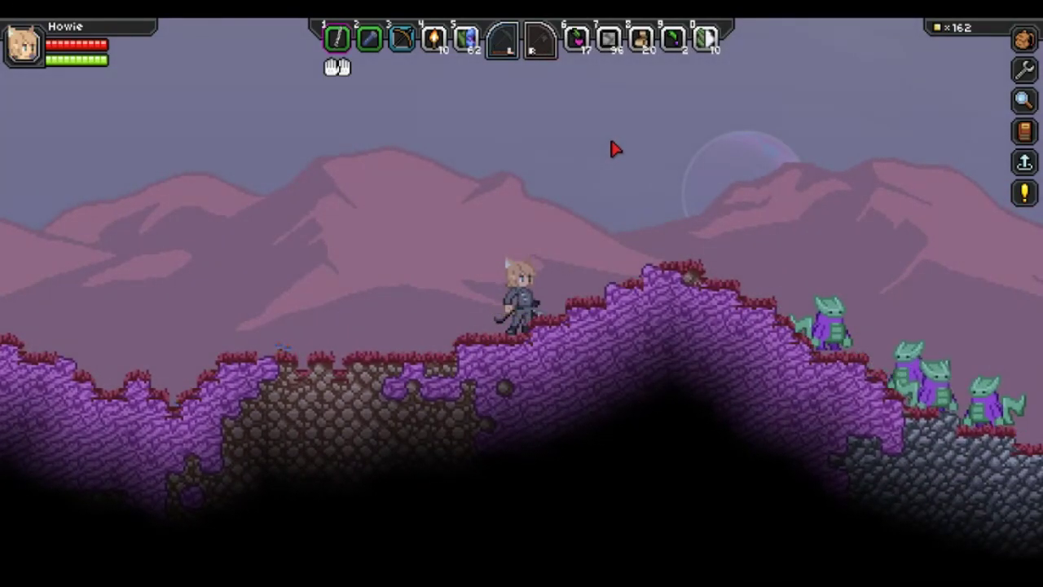
pyautogui.press('d')
pyautogui.click(746, 348)
pyautogui.press('d')
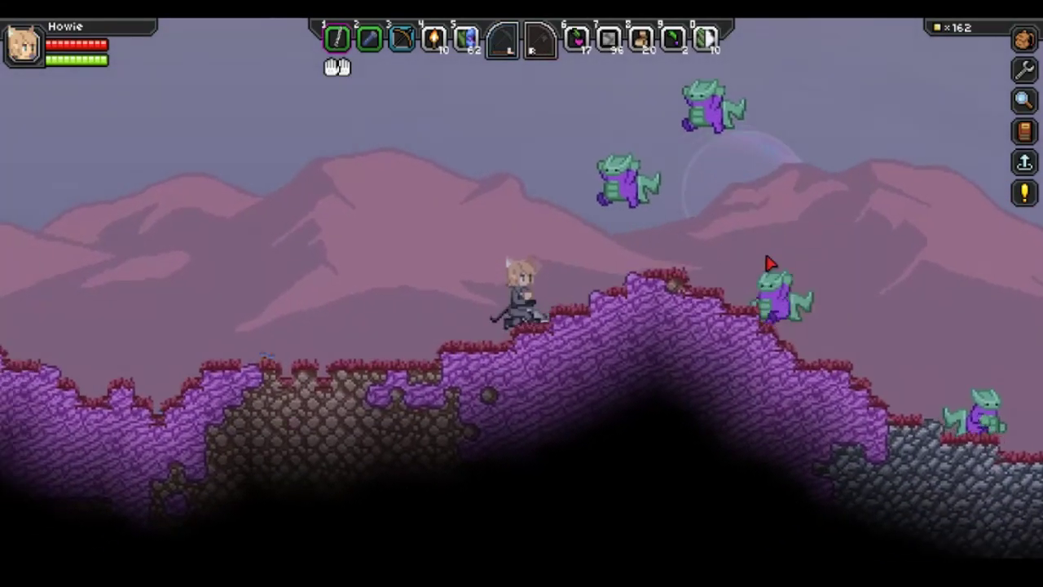
pyautogui.click(776, 174)
pyautogui.press('d')
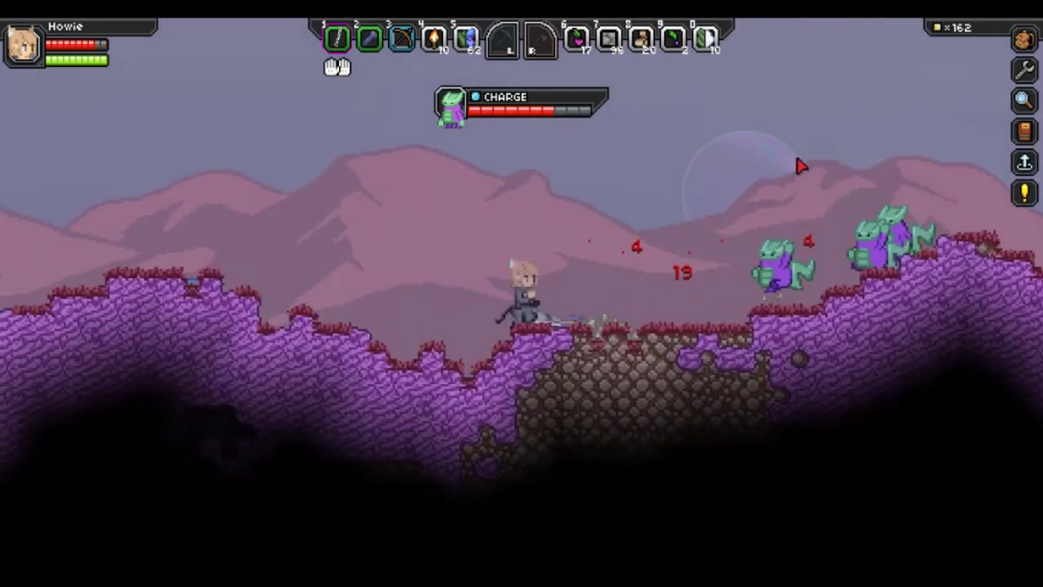
pyautogui.click(819, 208)
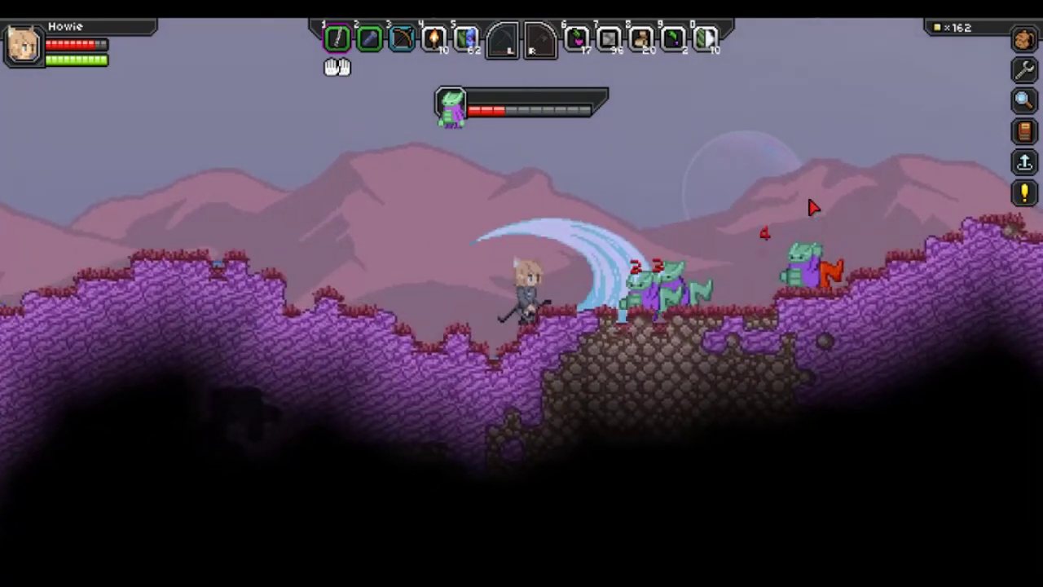
pyautogui.press('d')
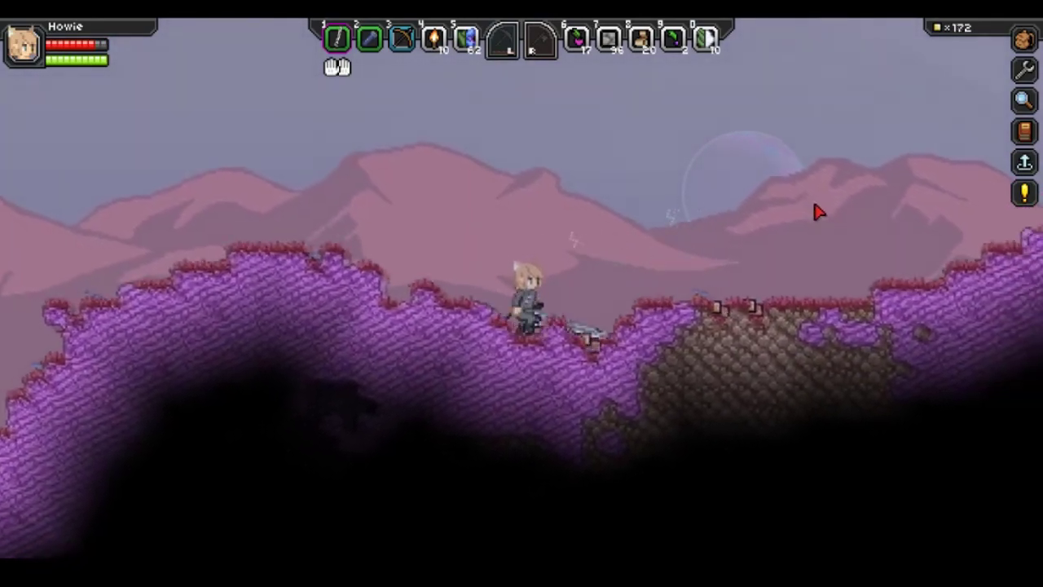
pyautogui.press('space')
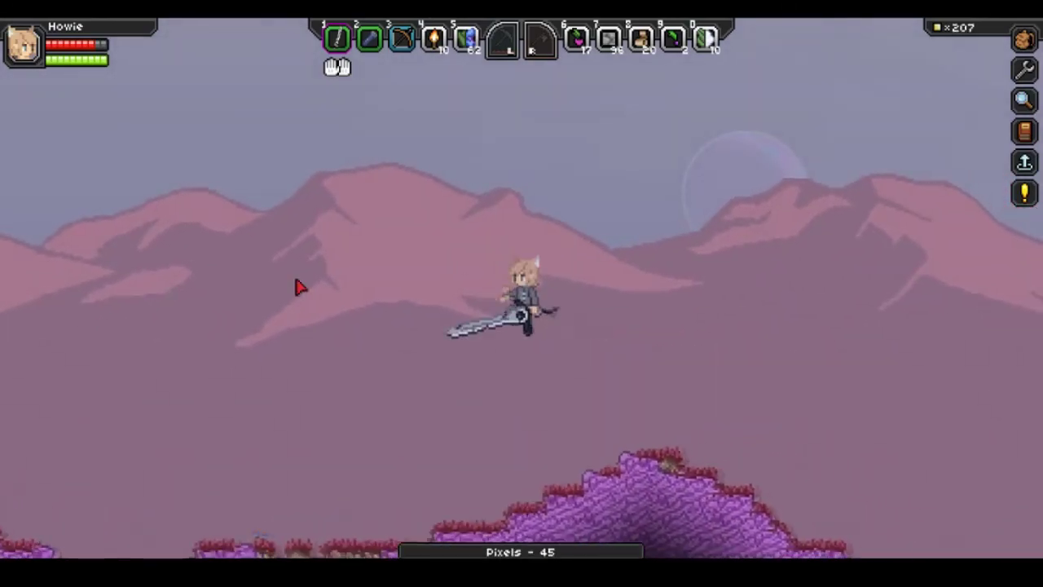
pyautogui.press('d')
# Heal with a bandage, switch back to the broadsword, and kill the remaining enemies.
pyautogui.click(726, 340)
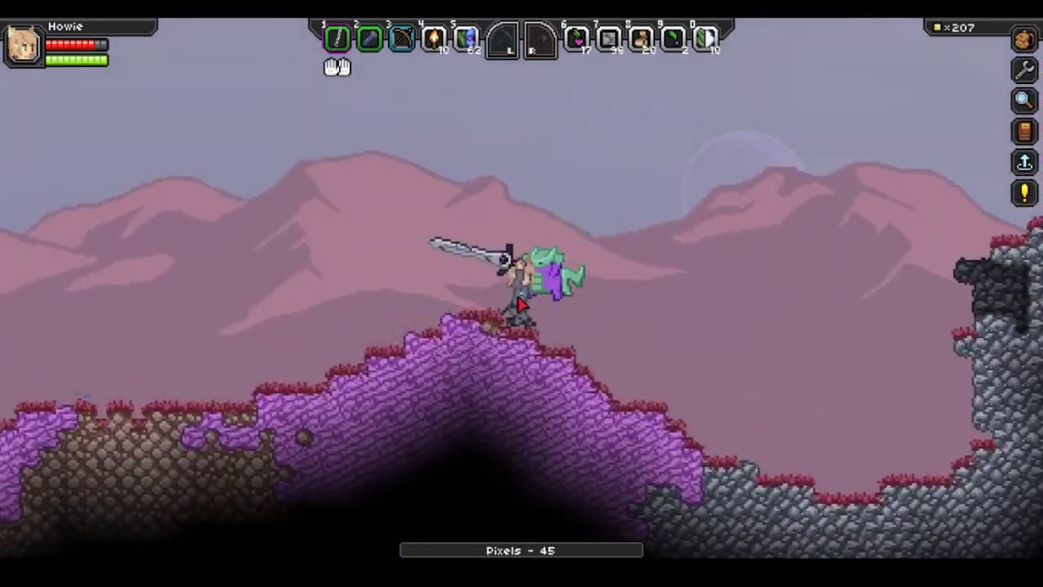
pyautogui.press('d')
pyautogui.click(662, 349)
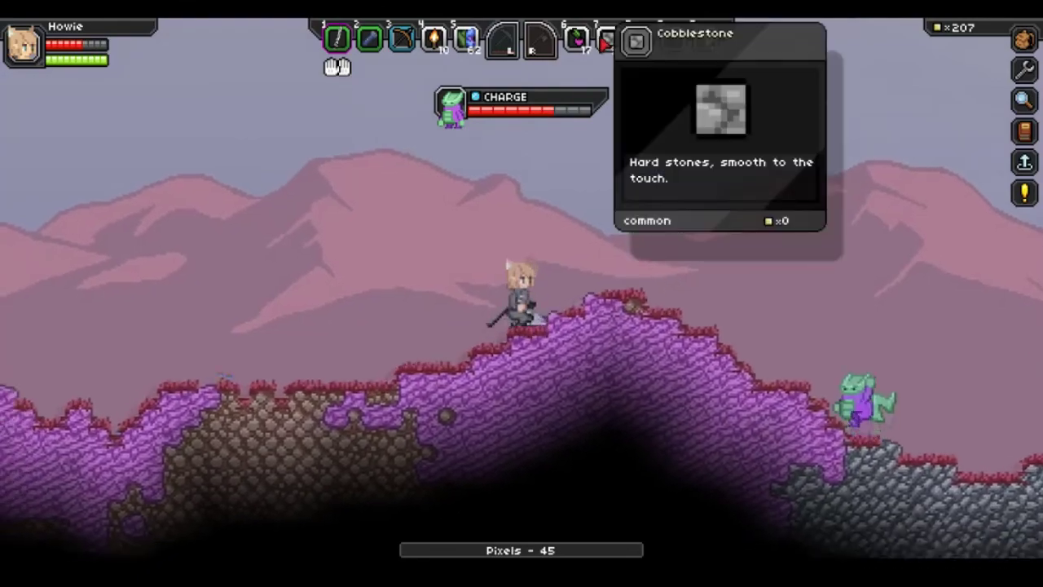
pyautogui.press('space')
pyautogui.press('a')
pyautogui.click(641, 39)
pyautogui.press('1')
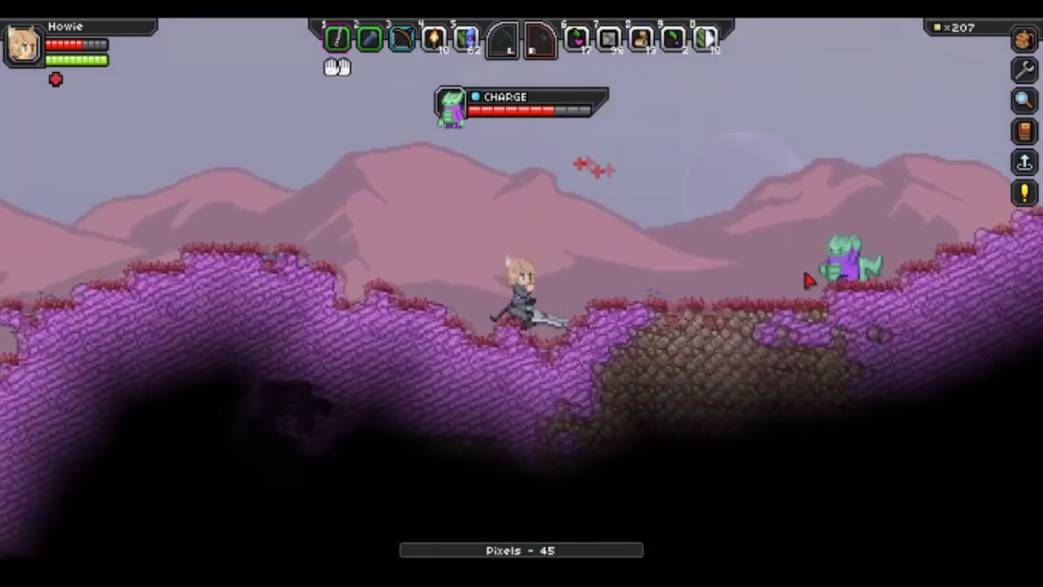
pyautogui.click(780, 310)
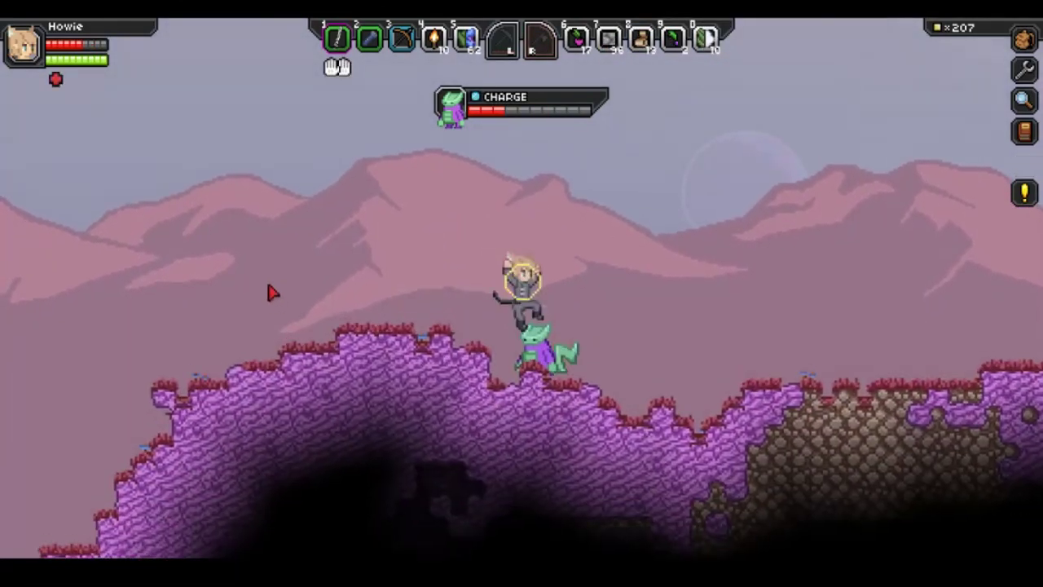
pyautogui.click(289, 256)
pyautogui.press('d')
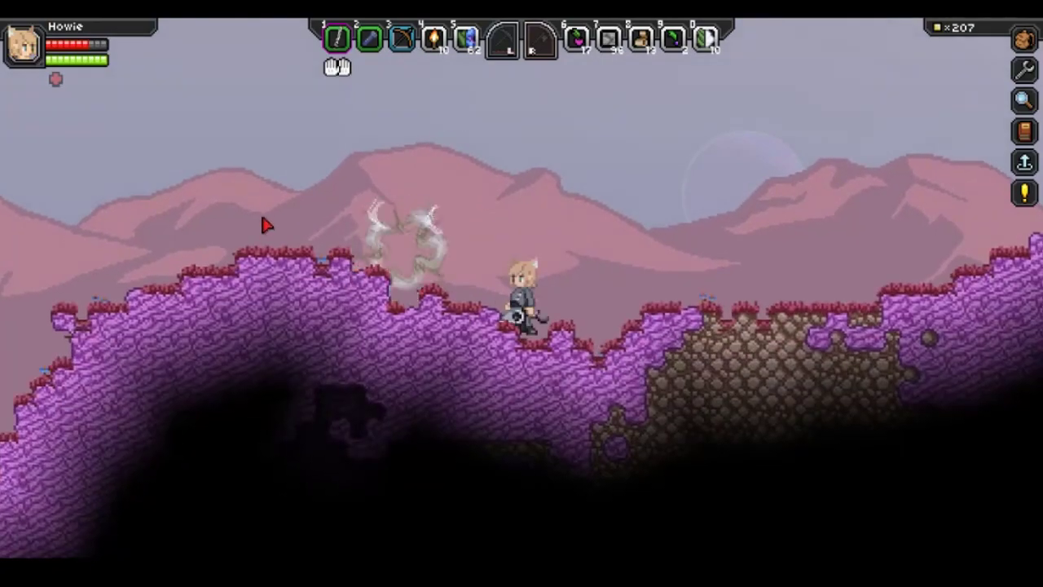